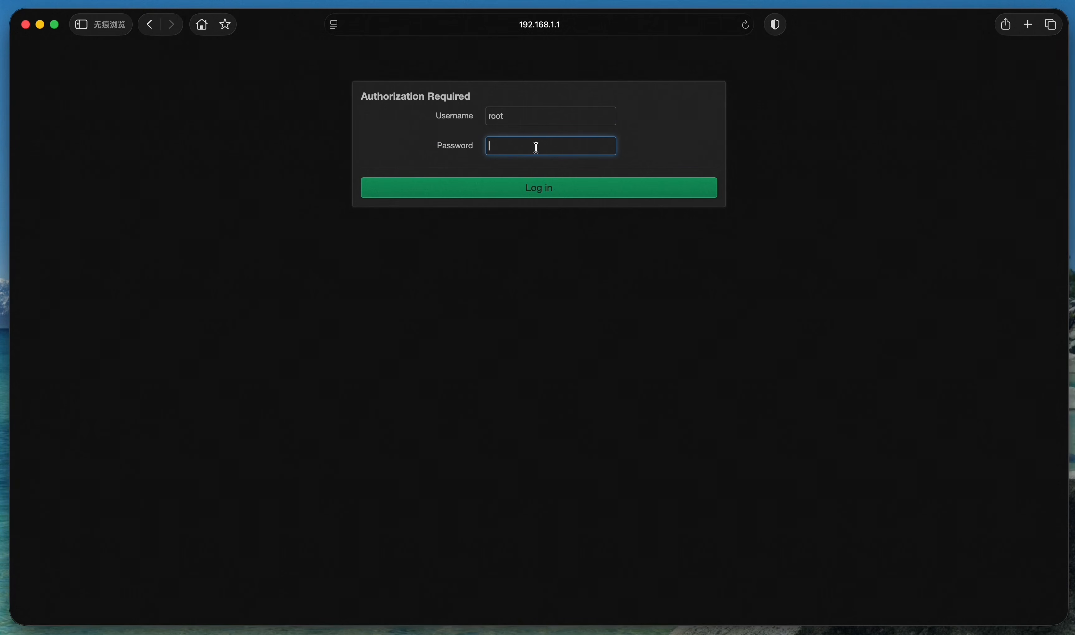
# Log in to the router as root with the password left blank and open the Software page
pyautogui.click(538, 187)
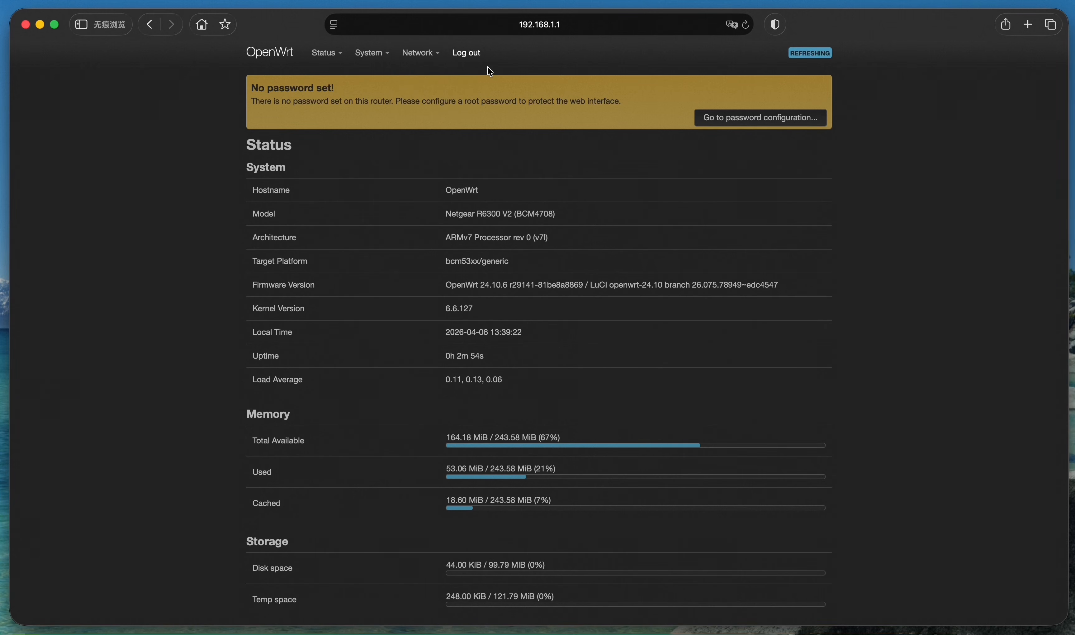
pyautogui.moveTo(382, 60)
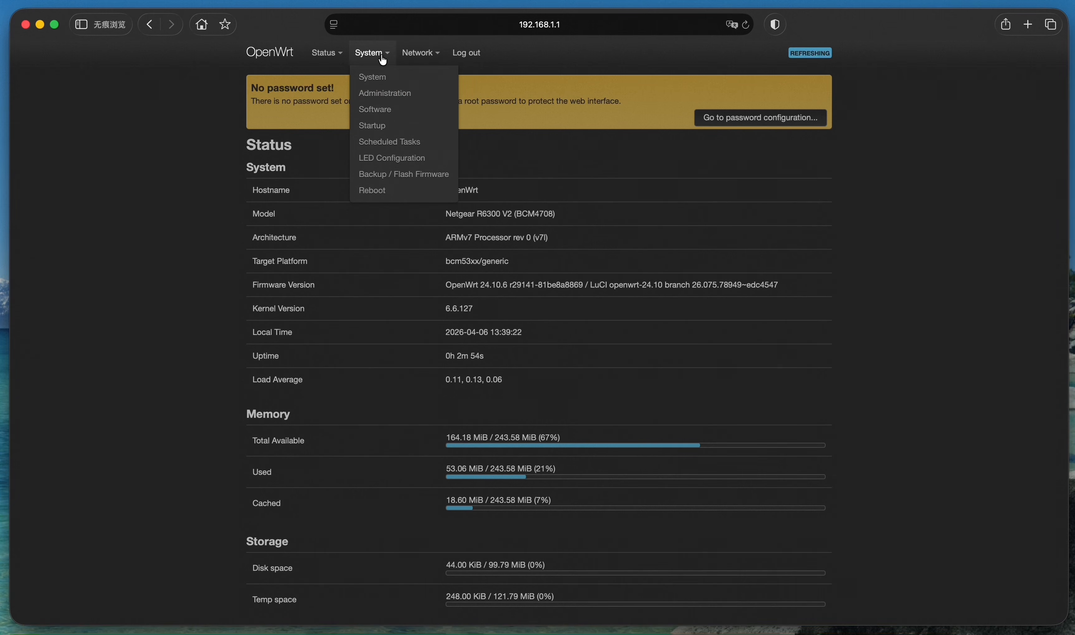
pyautogui.click(384, 110)
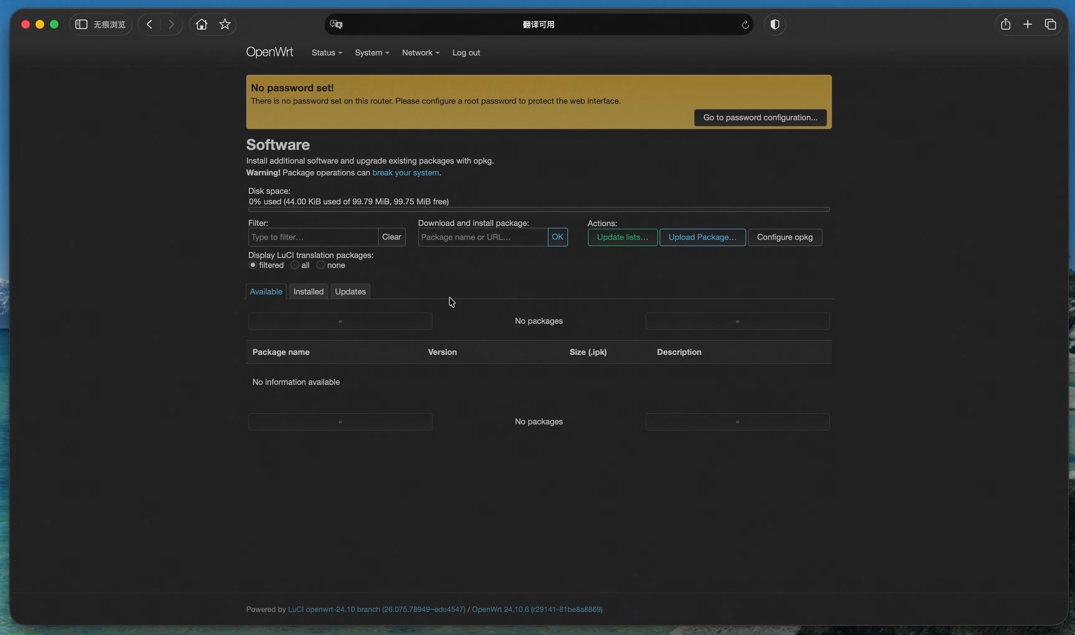
# Update the opkg package lists and dismiss the package manager output
pyautogui.click(330, 238)
pyautogui.click(632, 238)
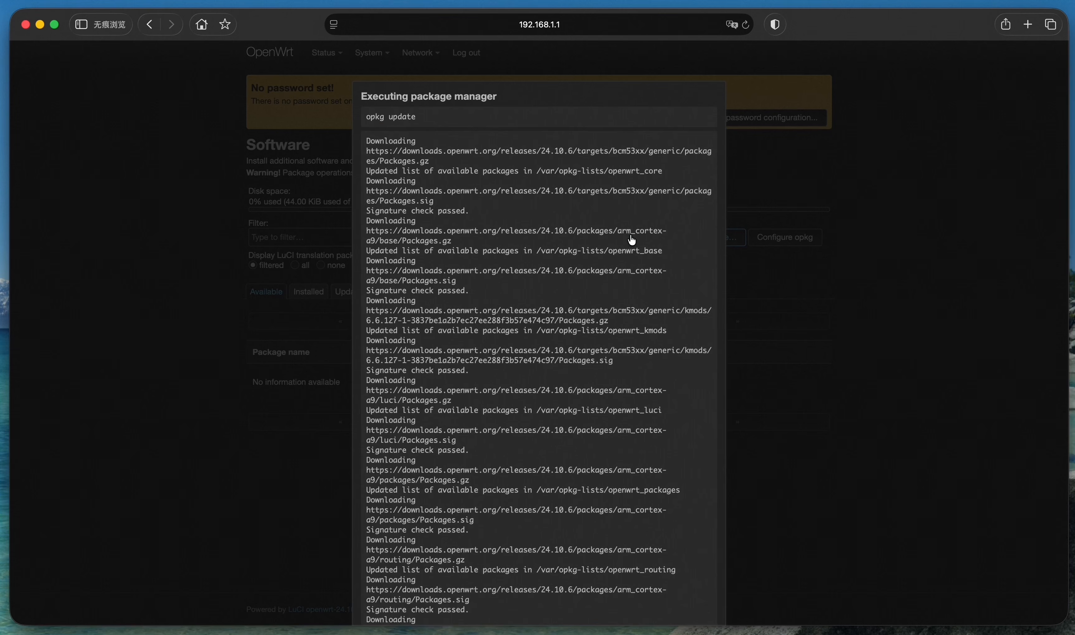
pyautogui.scroll(-5, 632, 239)
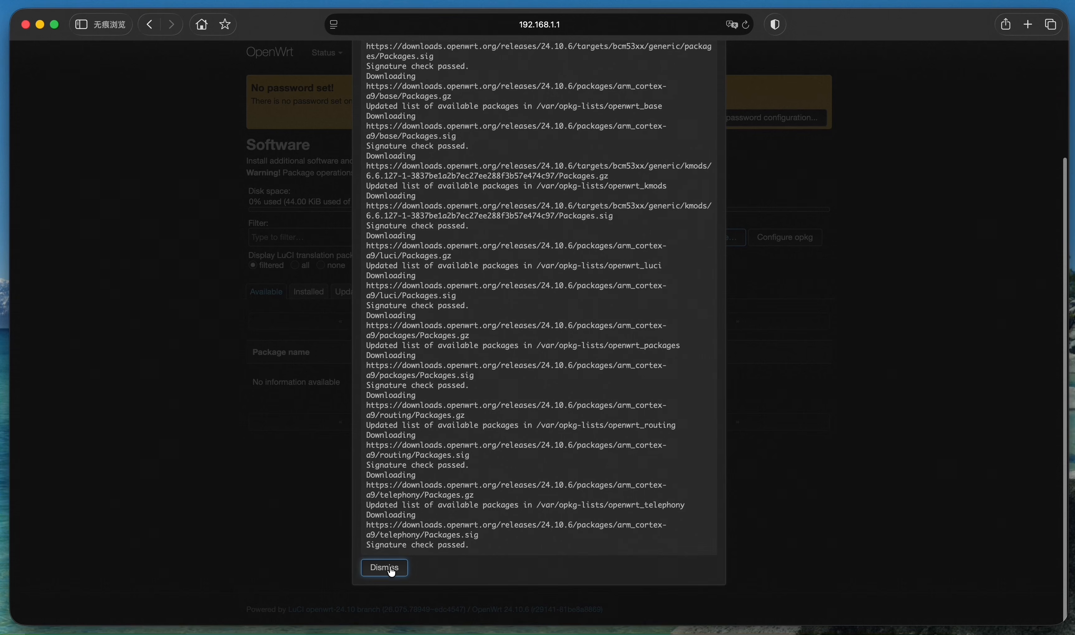
pyautogui.click(391, 569)
# Filter the packages by "zh", install luci-i18n-base-zh-cn with its suggested translation packages, and reload the page
pyautogui.click(309, 235)
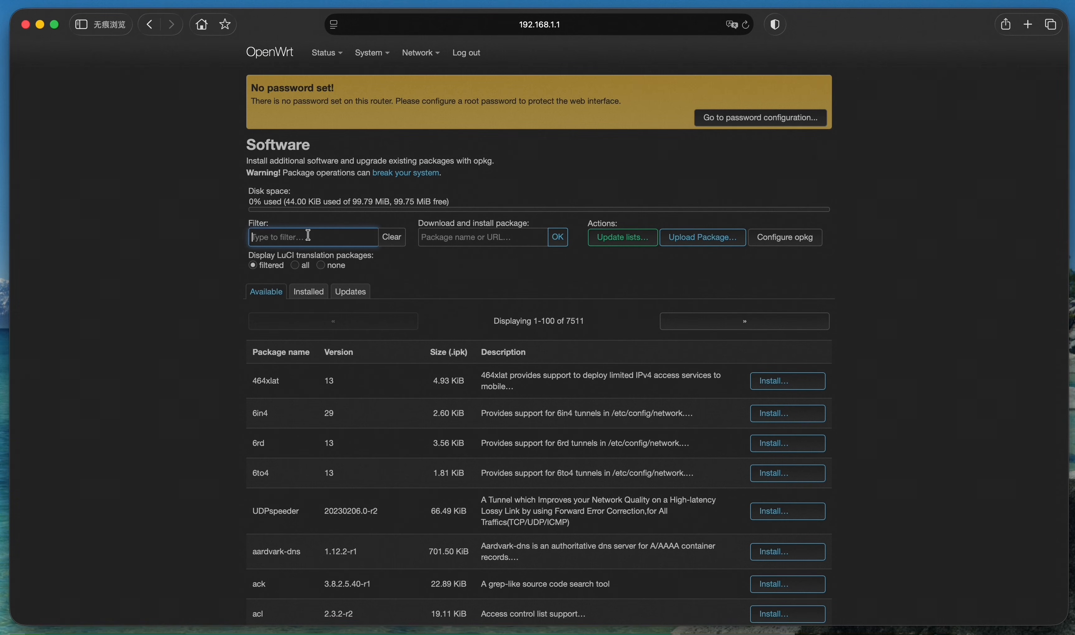
pyautogui.write('zh')
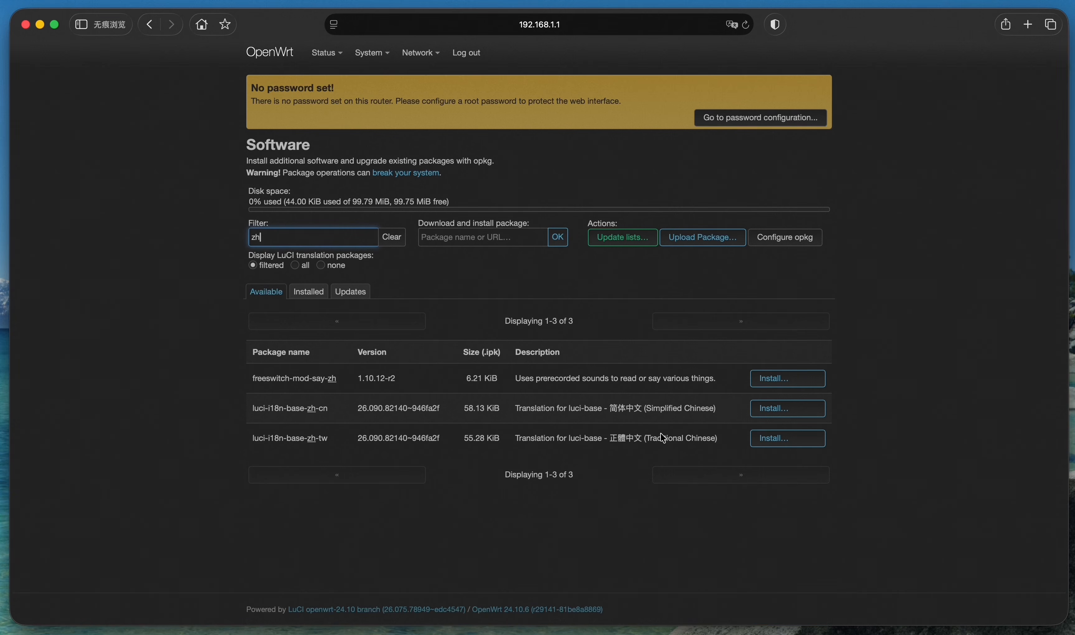
pyautogui.click(767, 412)
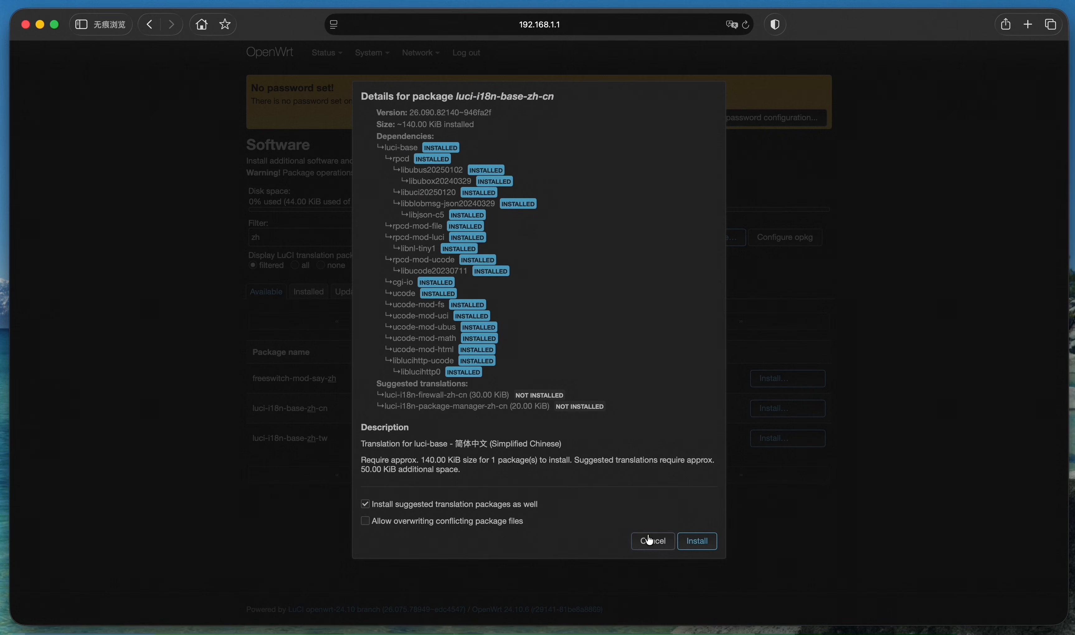
pyautogui.click(697, 541)
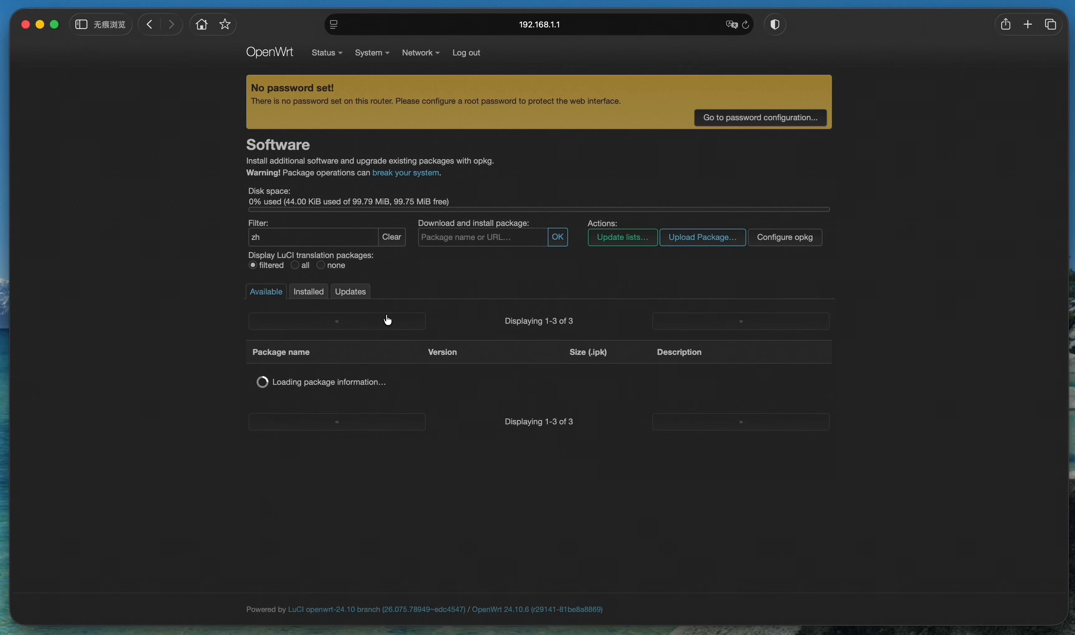
pyautogui.click(386, 315)
pyautogui.click(746, 25)
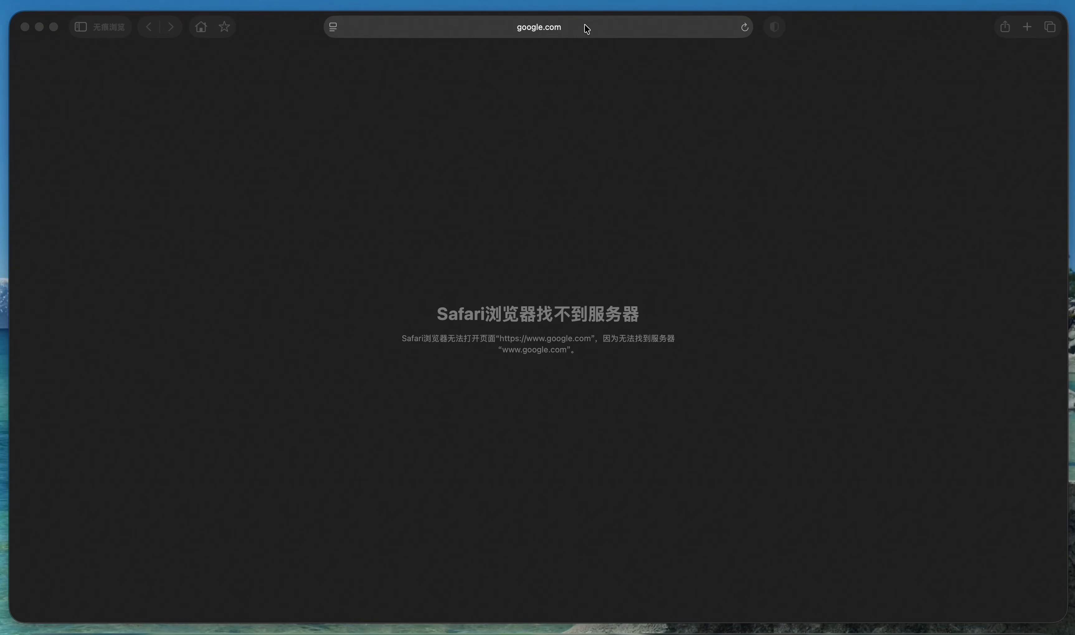
# Open the router's web interface at 192.168.1.1 and log in as root with the account password
pyautogui.click(585, 29)
pyautogui.write('192.')
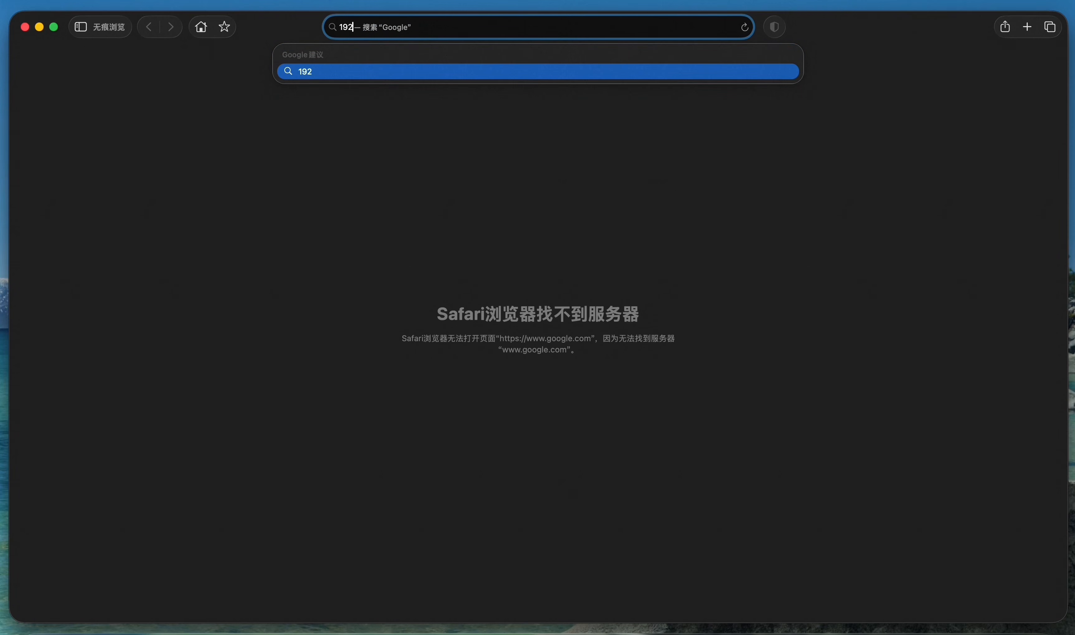
pyautogui.write('168.1.1')
pyautogui.press('Return')
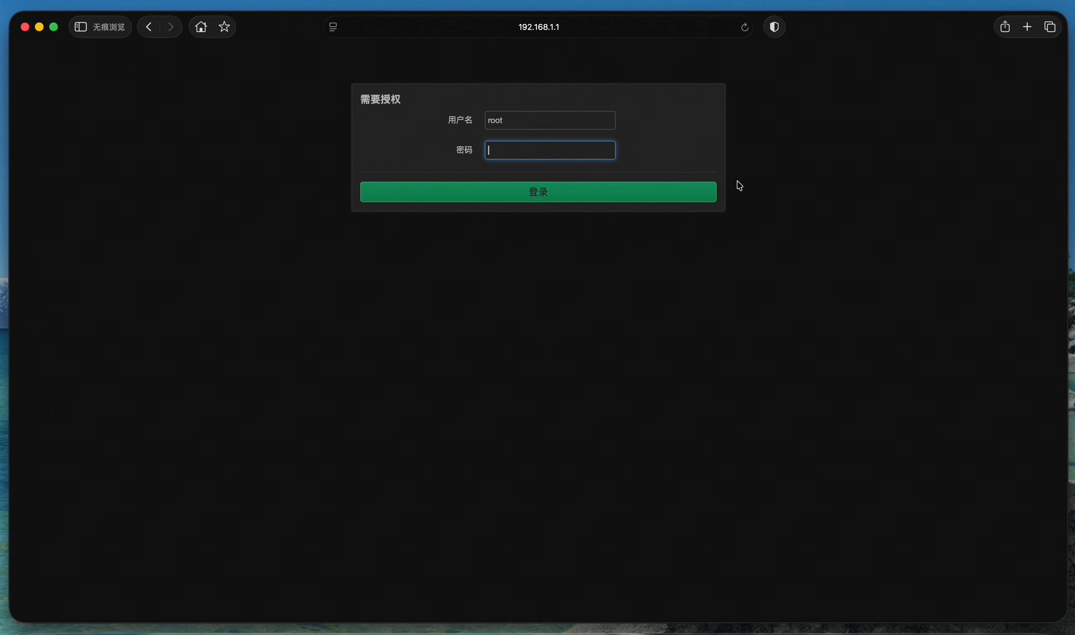
pyautogui.write('•••••••••')
pyautogui.click(648, 200)
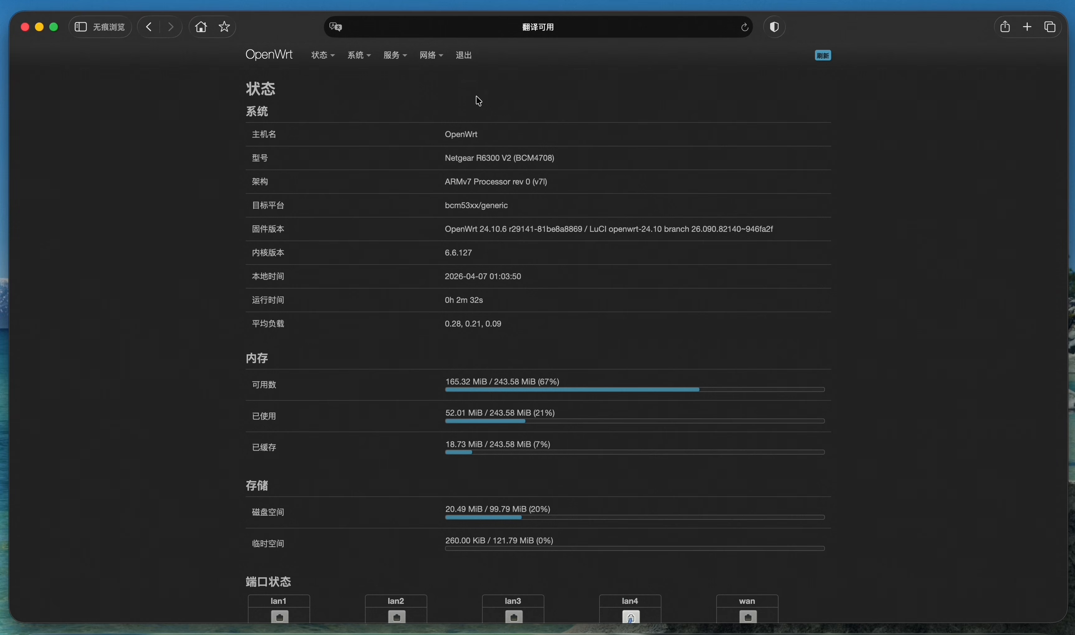
# Set the lan interface's IPv4 address to 192.168.50.1, save it, and force-apply the configuration change
pyautogui.moveTo(430, 58)
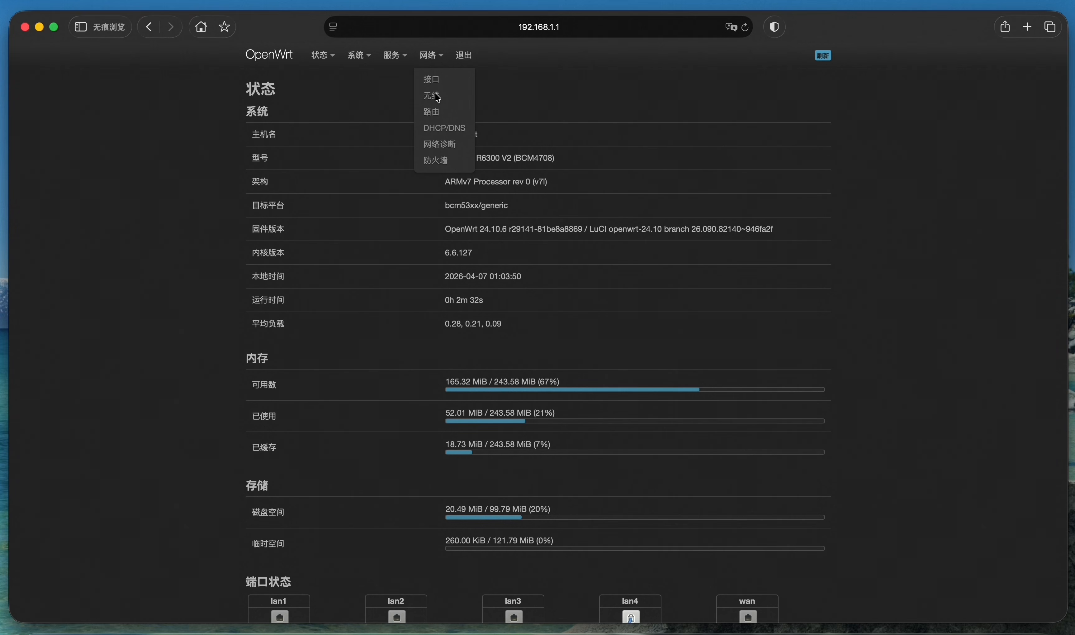
pyautogui.click(436, 79)
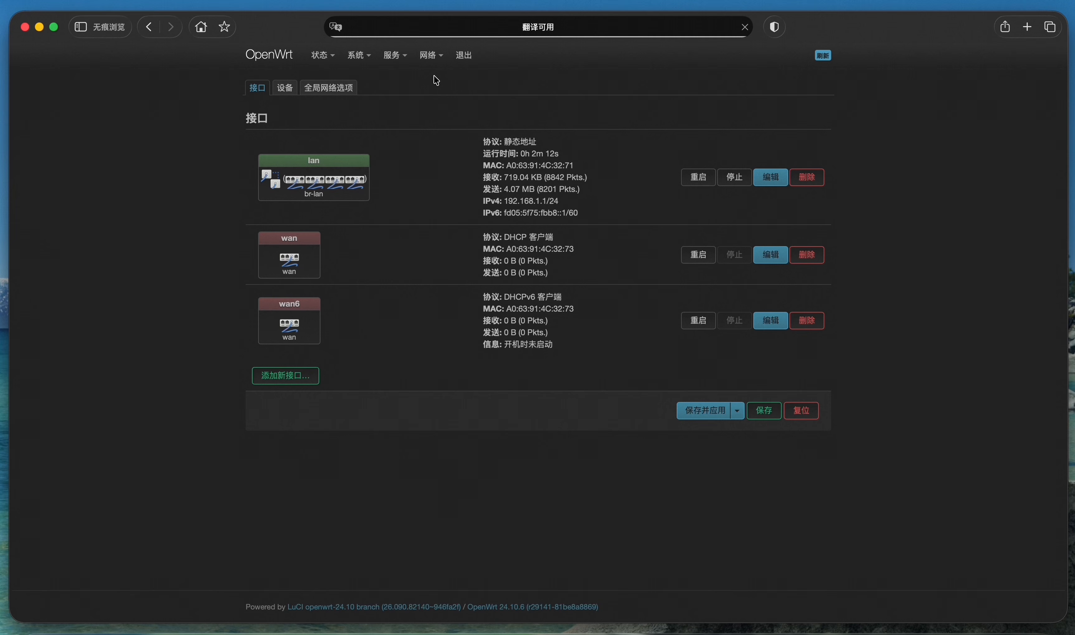
pyautogui.click(771, 183)
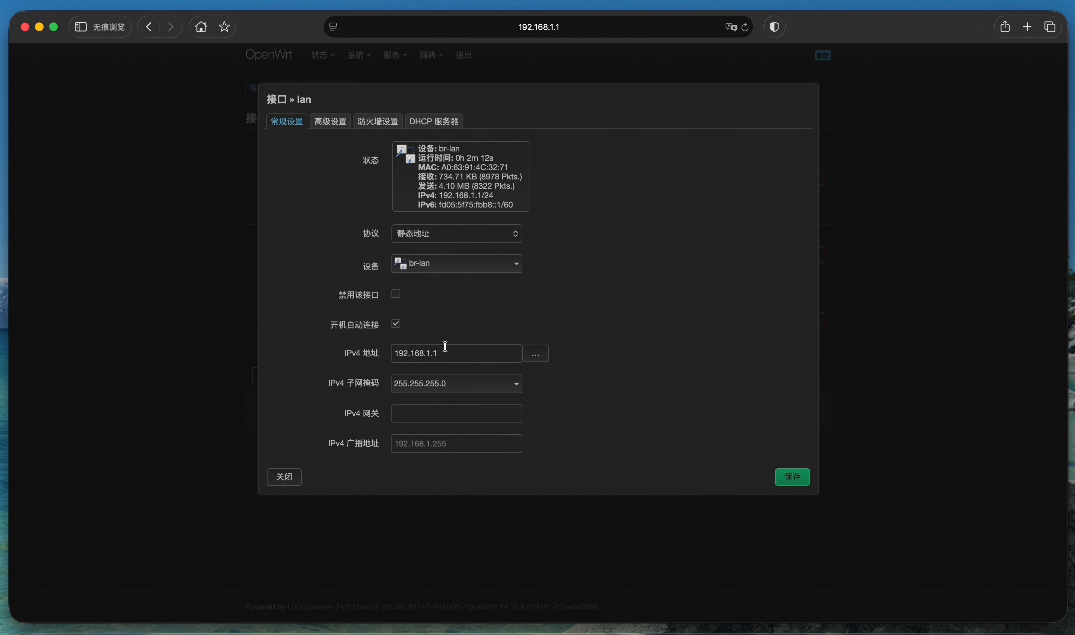
pyautogui.click(429, 353)
pyautogui.press('BackSpace')
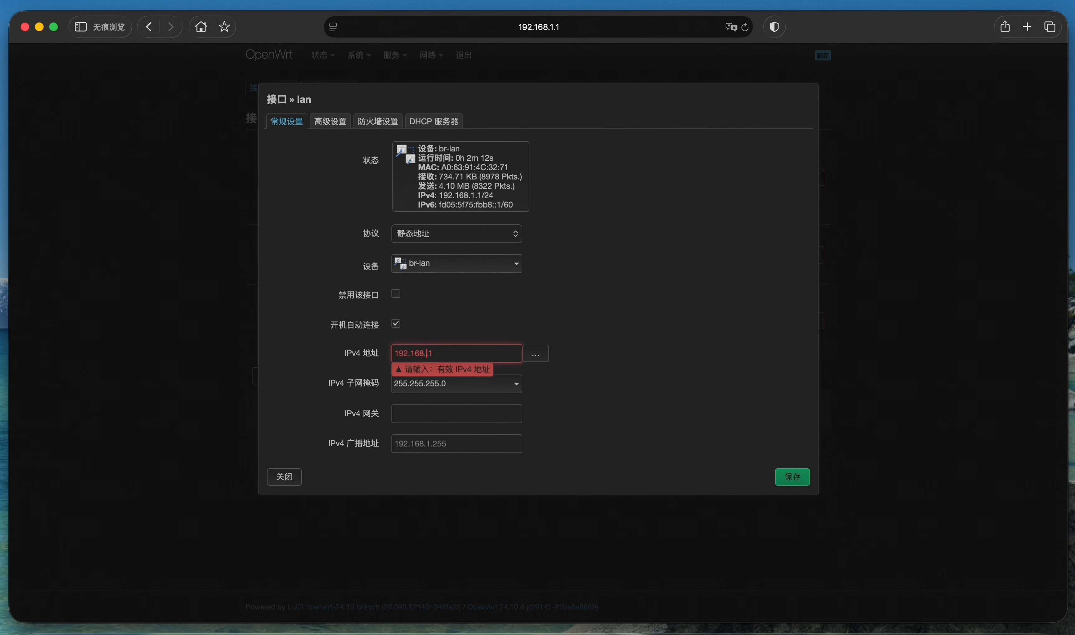
pyautogui.write('50')
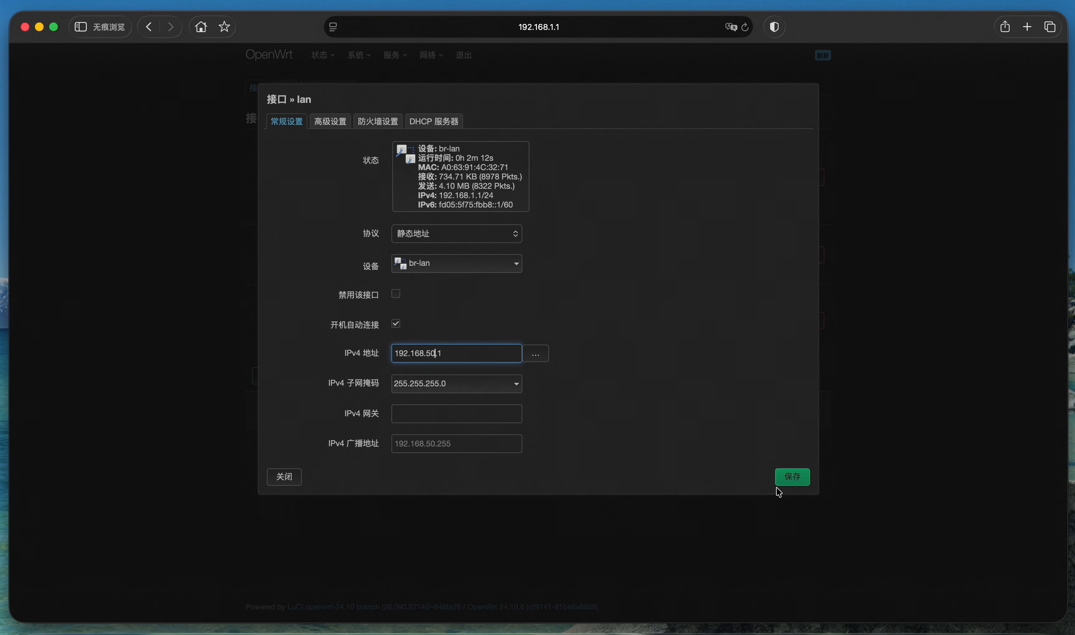
pyautogui.click(798, 478)
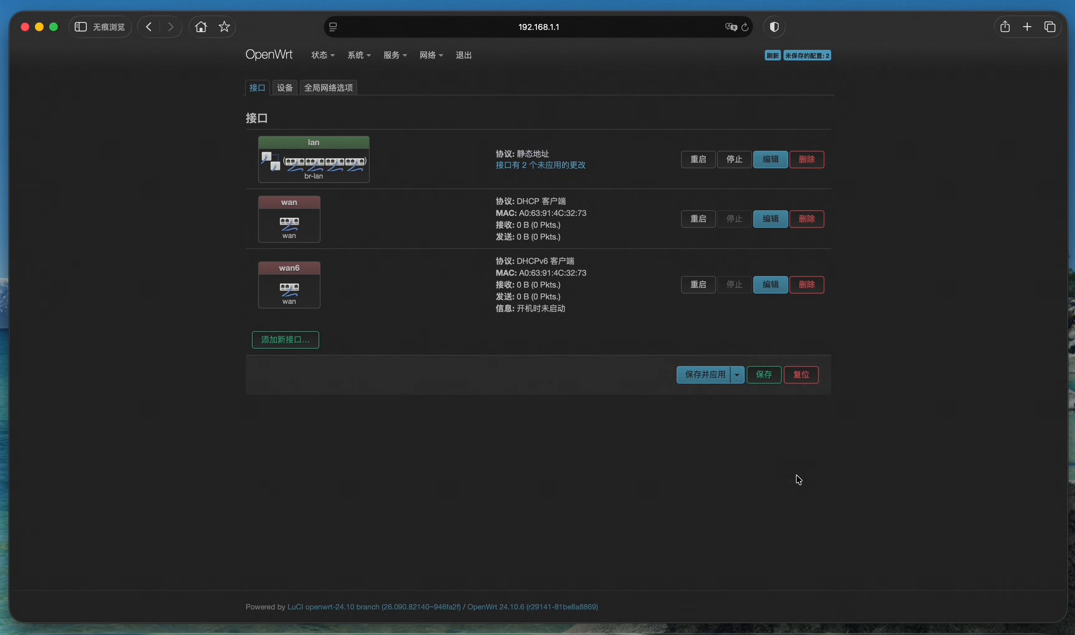
pyautogui.click(699, 380)
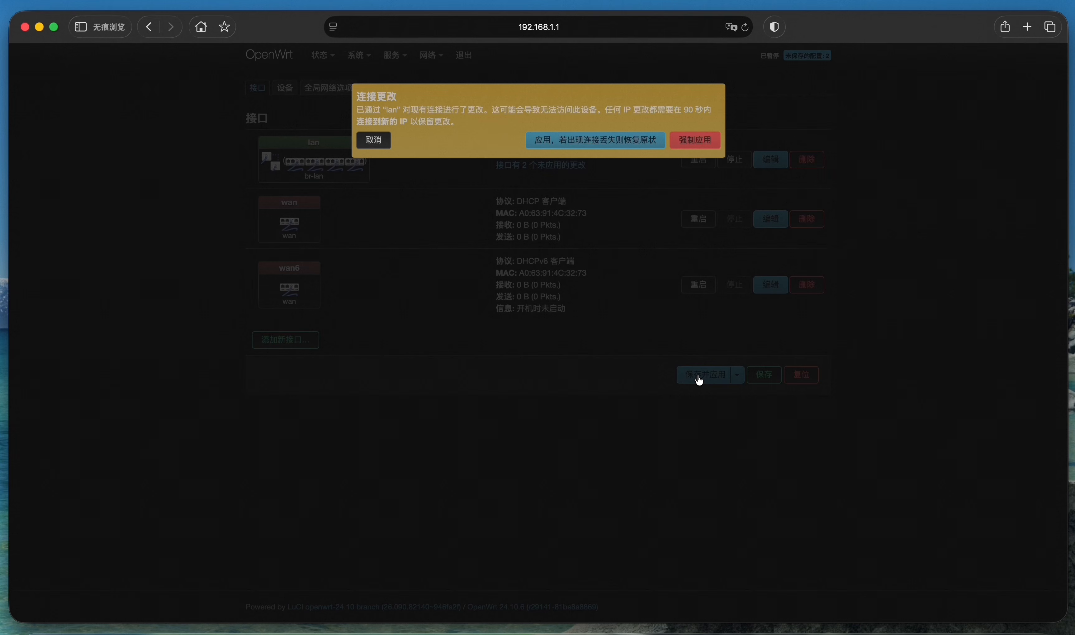
pyautogui.click(693, 142)
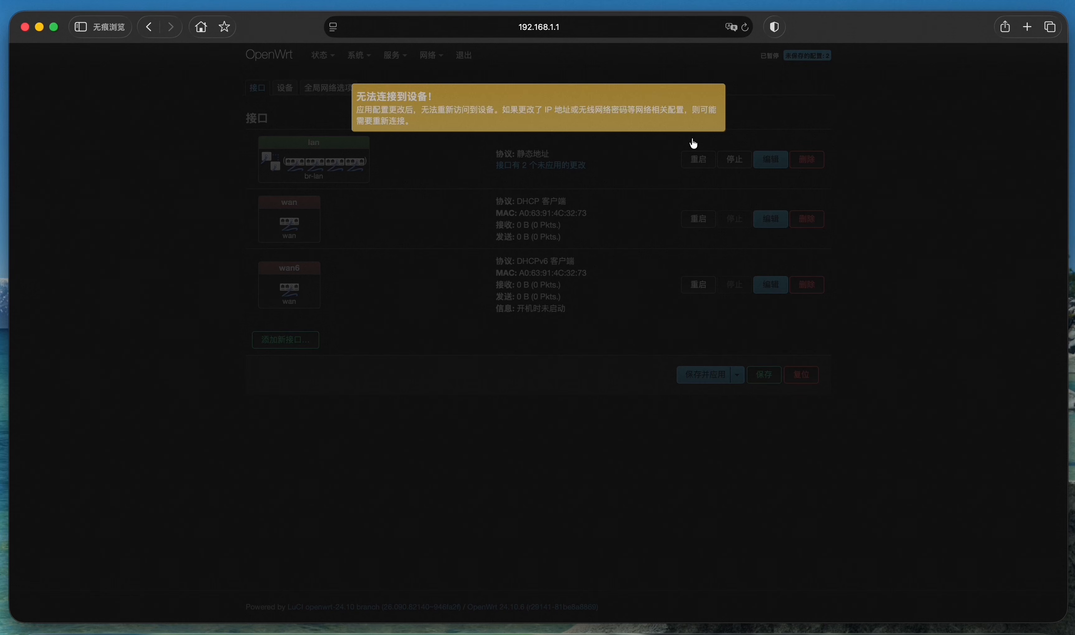
# Open the router's web interface at 192.168.50.1 and log in as root with the account password
pyautogui.click(543, 27)
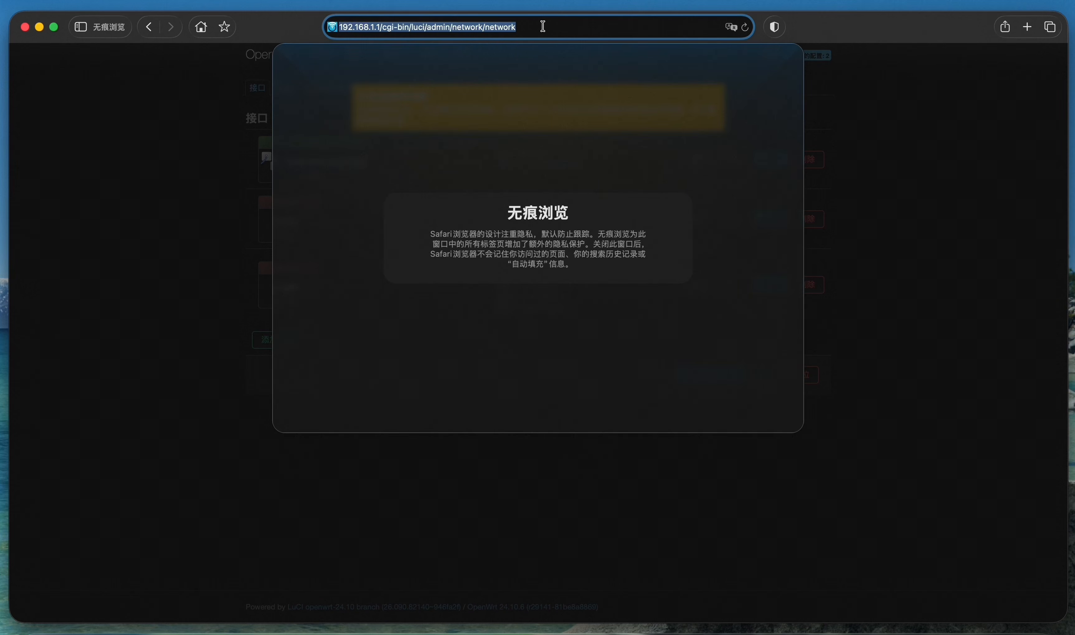
pyautogui.moveTo(371, 27); pyautogui.dragTo(575, 25)
pyautogui.write('50.1')
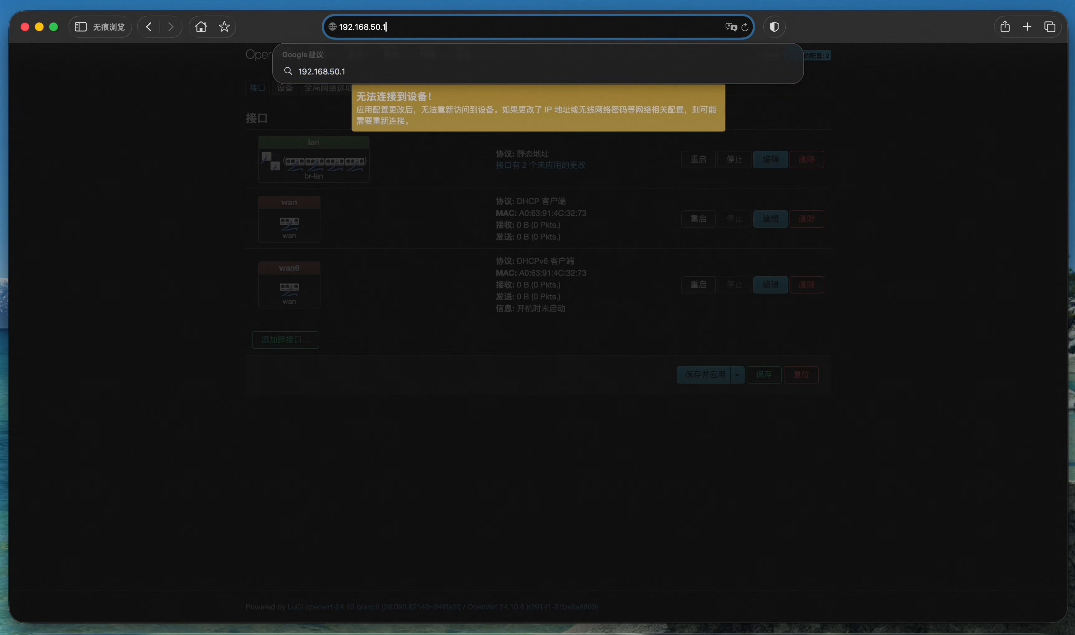
pyautogui.press('Return')
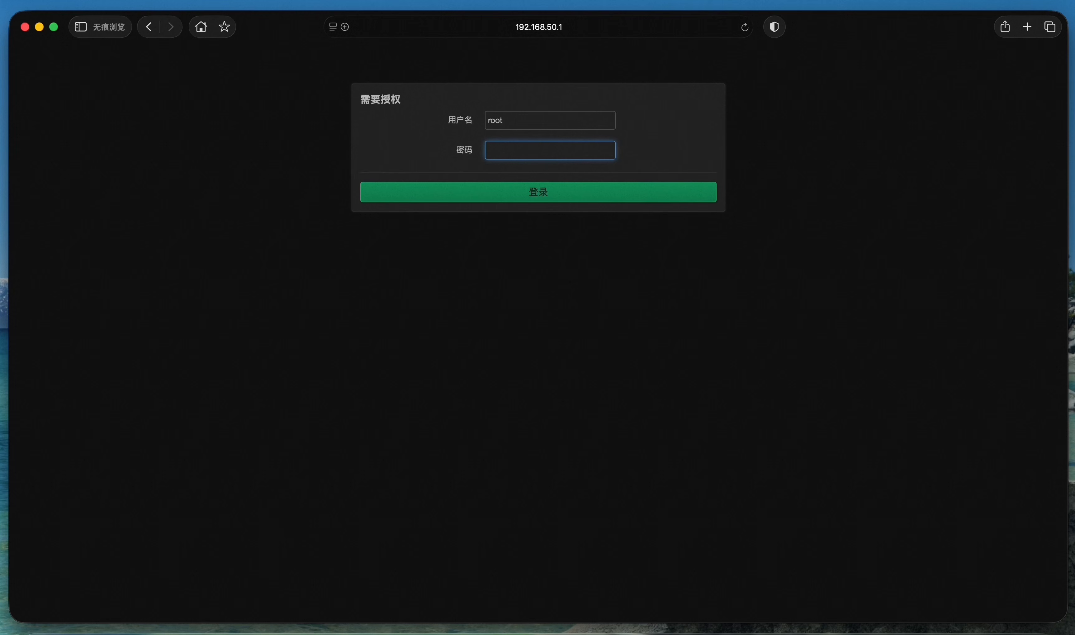
pyautogui.write('•••••••')
pyautogui.press('Return')
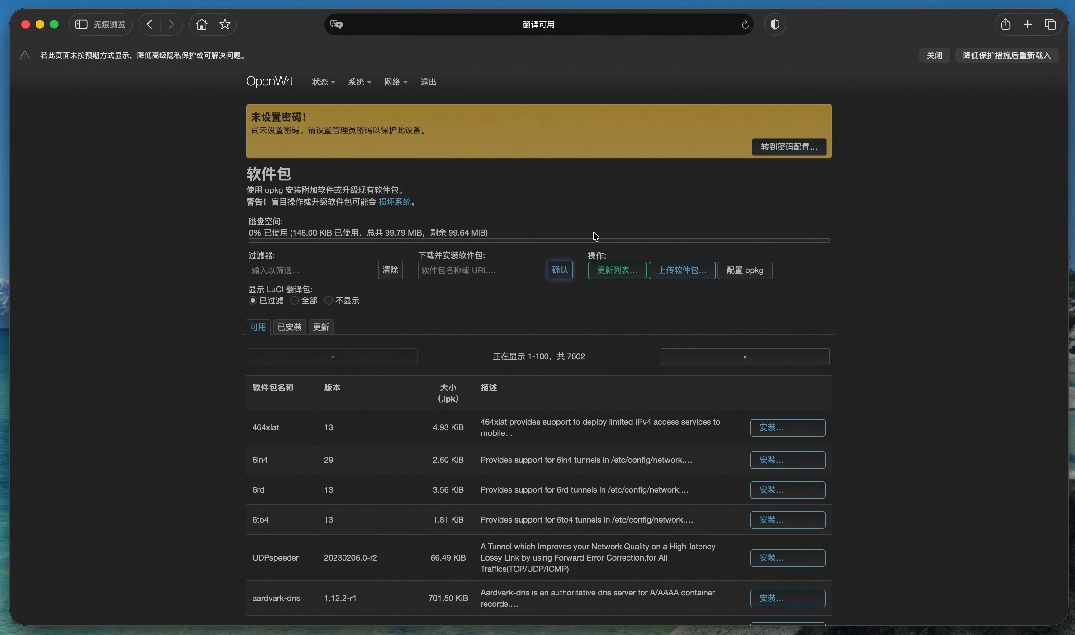
# Set and confirm a router administrator password, save it, and reload the page
pyautogui.click(785, 147)
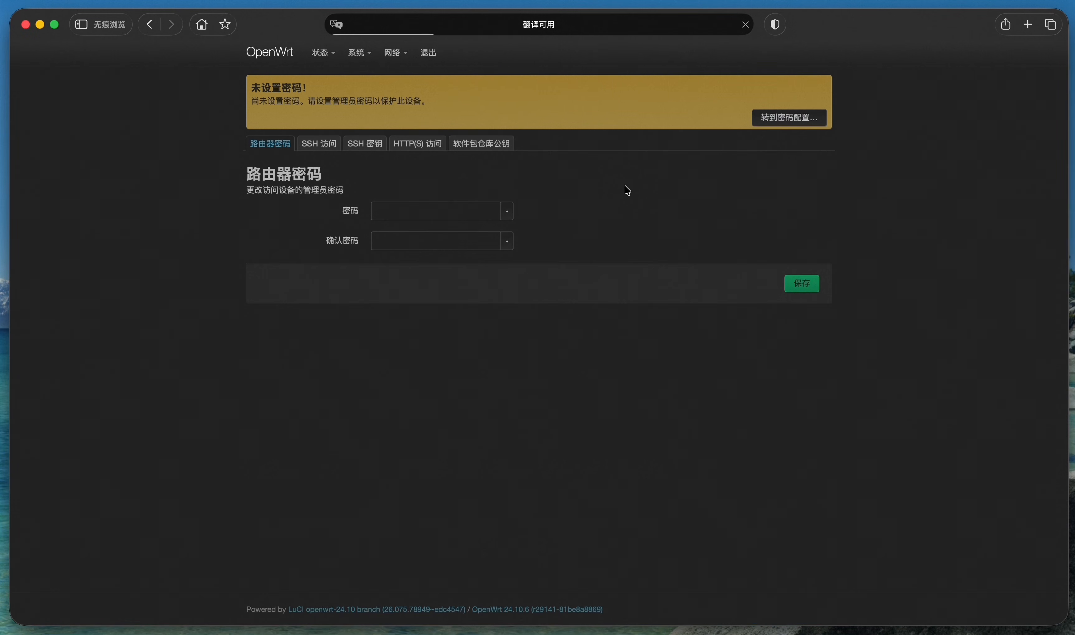
pyautogui.click(457, 211)
pyautogui.write('•')
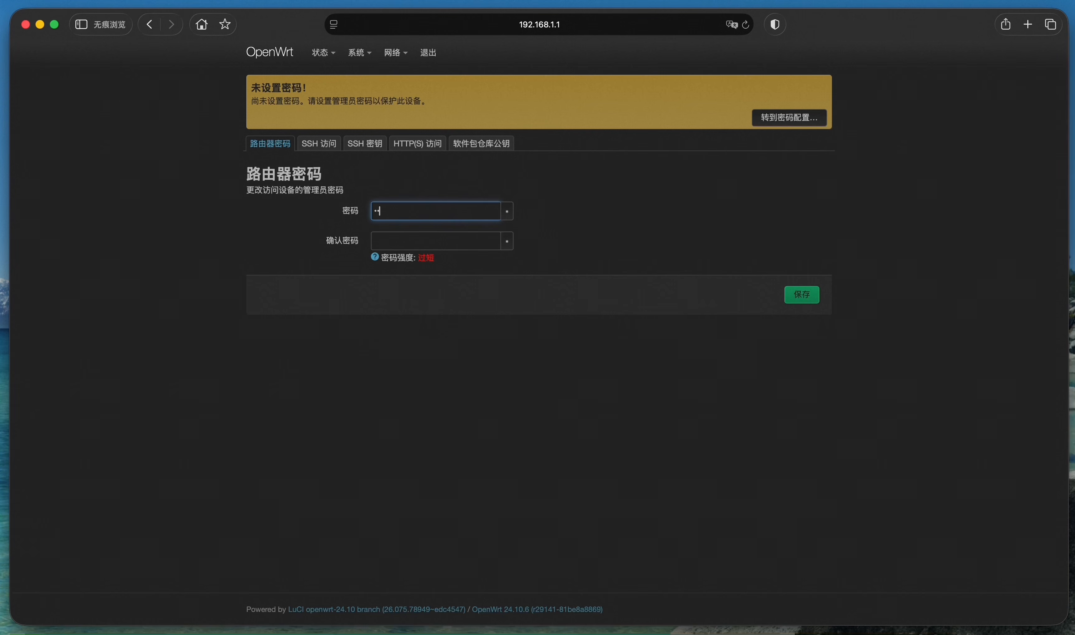
pyautogui.write('••••••••')
pyautogui.click(426, 242)
pyautogui.write('•')
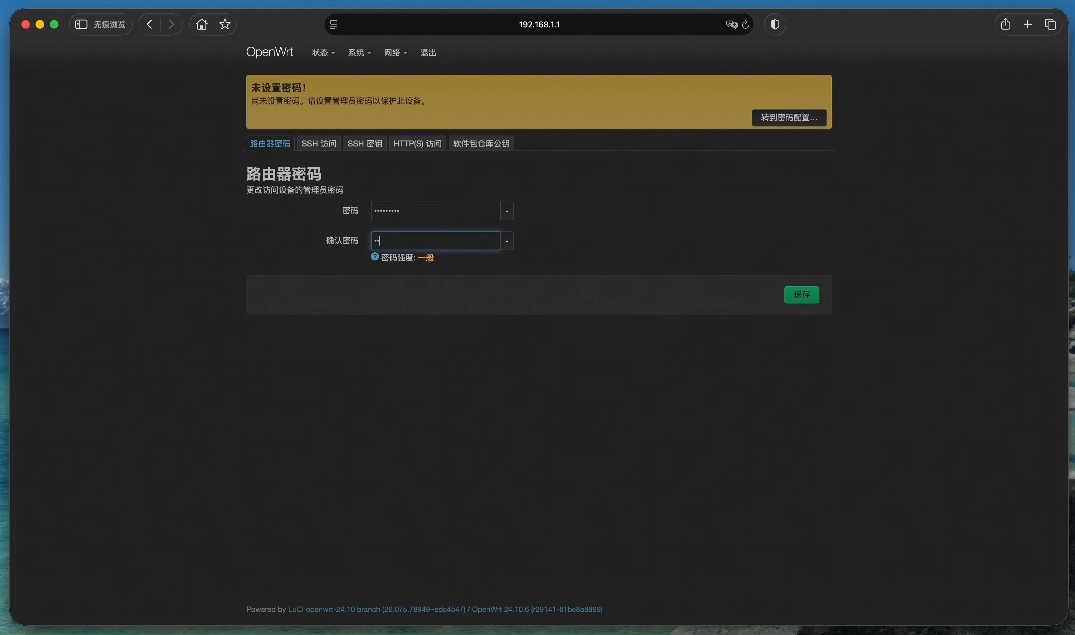
pyautogui.write('••••••••')
pyautogui.click(805, 304)
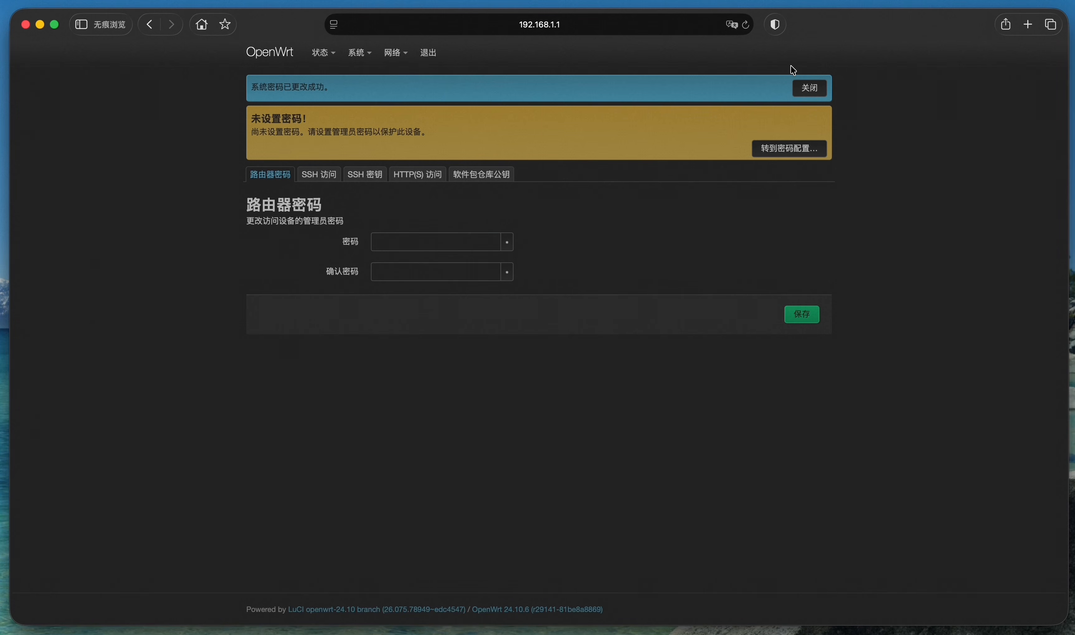
pyautogui.click(746, 25)
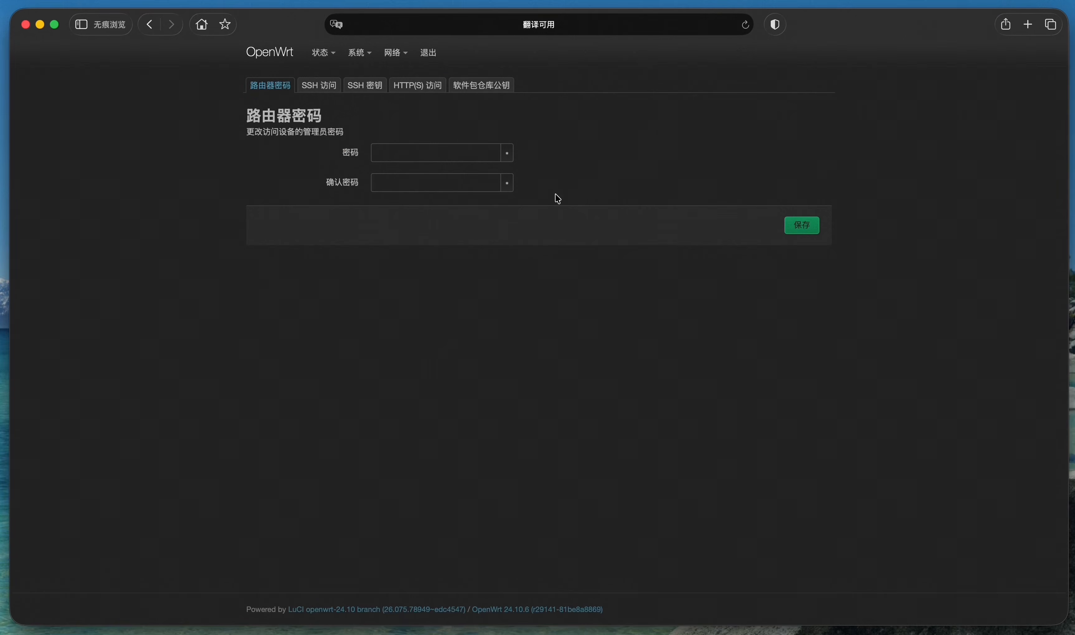
# Open the router's software package page and filter the available packages by "openclash"
pyautogui.moveTo(351, 59)
pyautogui.click(365, 109)
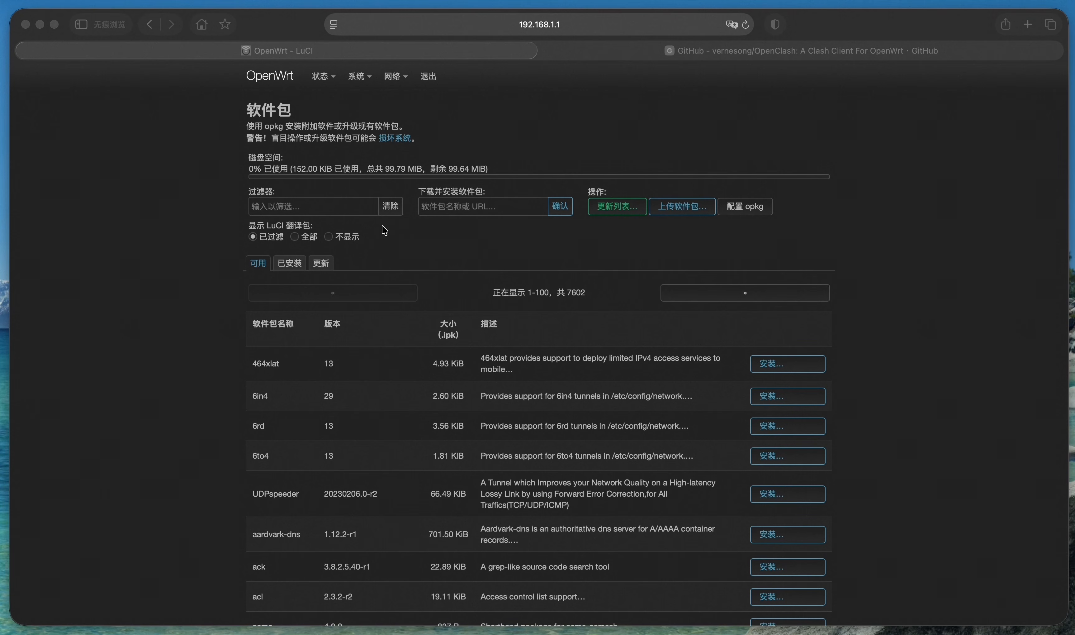
pyautogui.click(314, 207)
pyautogui.click(314, 208)
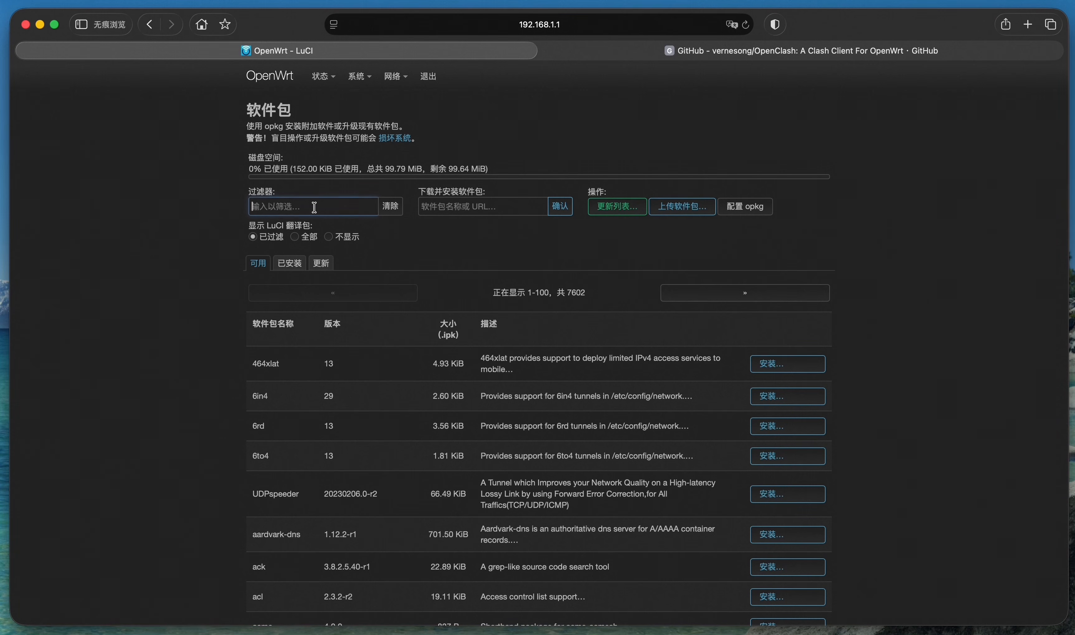
pyautogui.write('open')
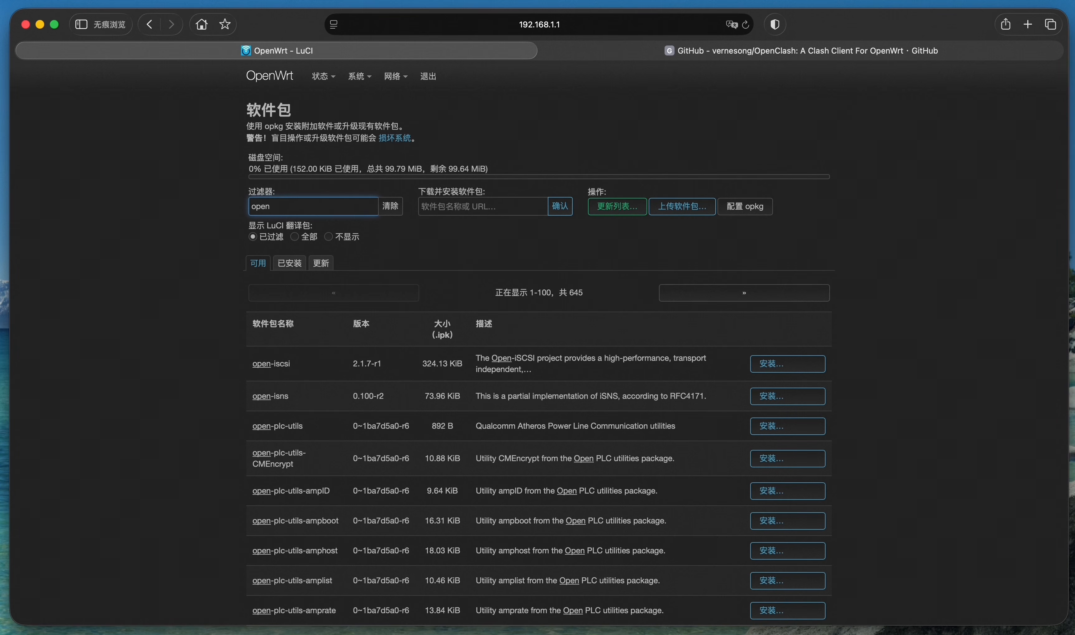
pyautogui.write('clash')
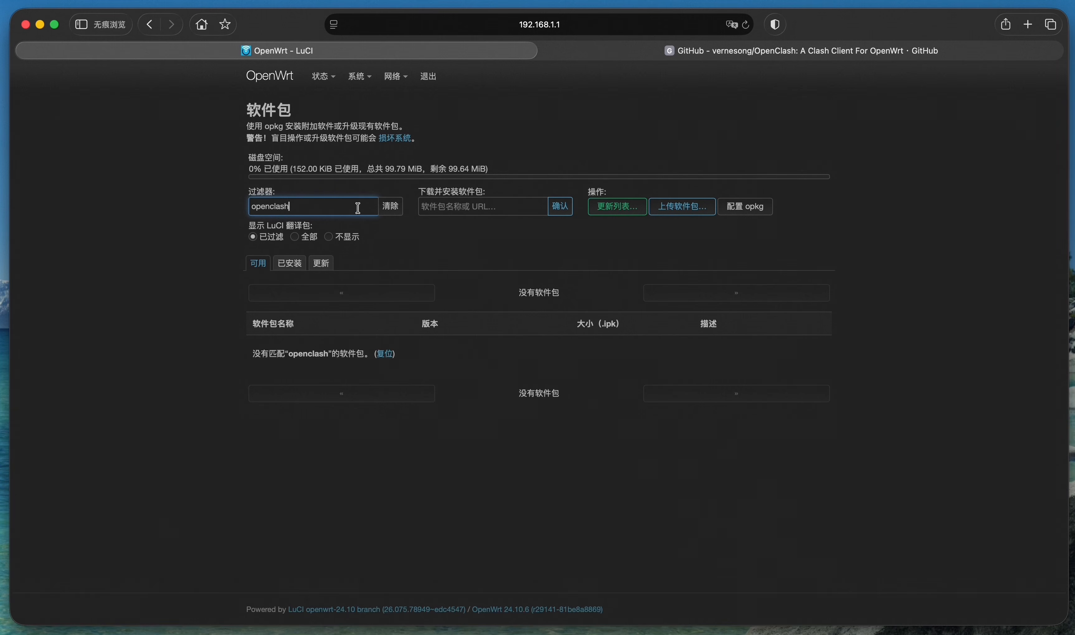
# Replace the package filter with "dnsmasq"
pyautogui.moveTo(357, 209); pyautogui.dragTo(210, 208)
pyautogui.press('BackSpace')
pyautogui.write('dnsmasq')
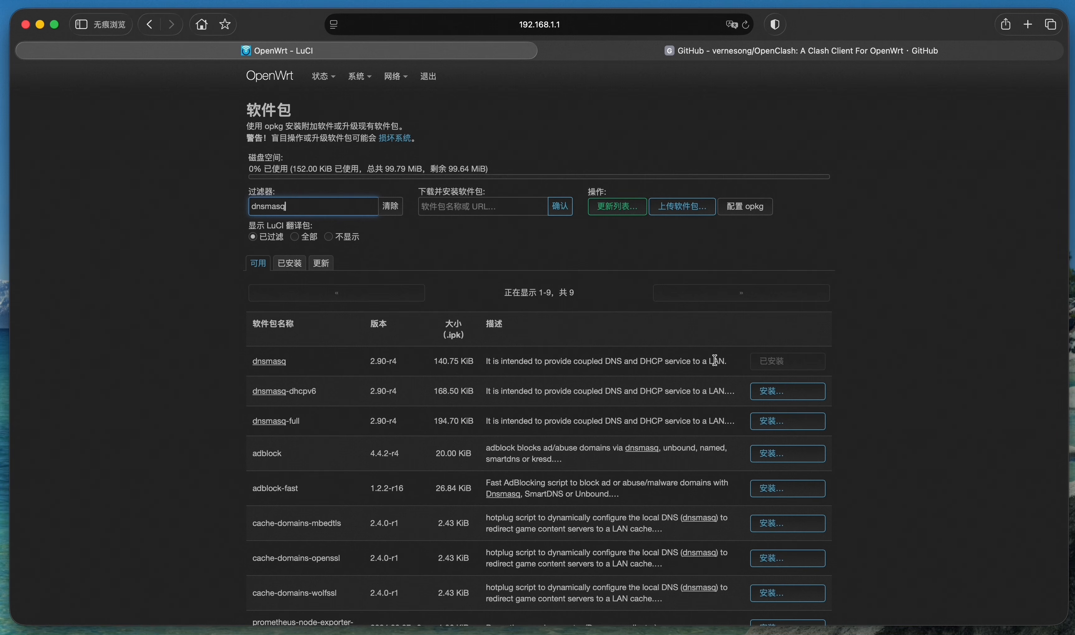
# Remove the installed dnsmasq package and dismiss the package manager's result dialog
pyautogui.click(292, 266)
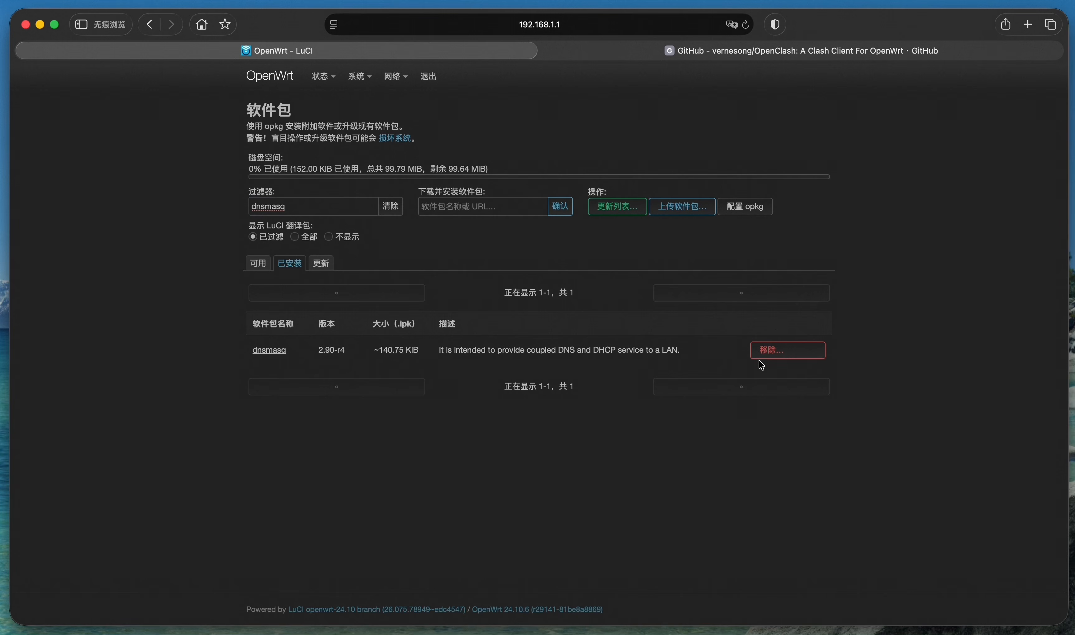
pyautogui.click(796, 354)
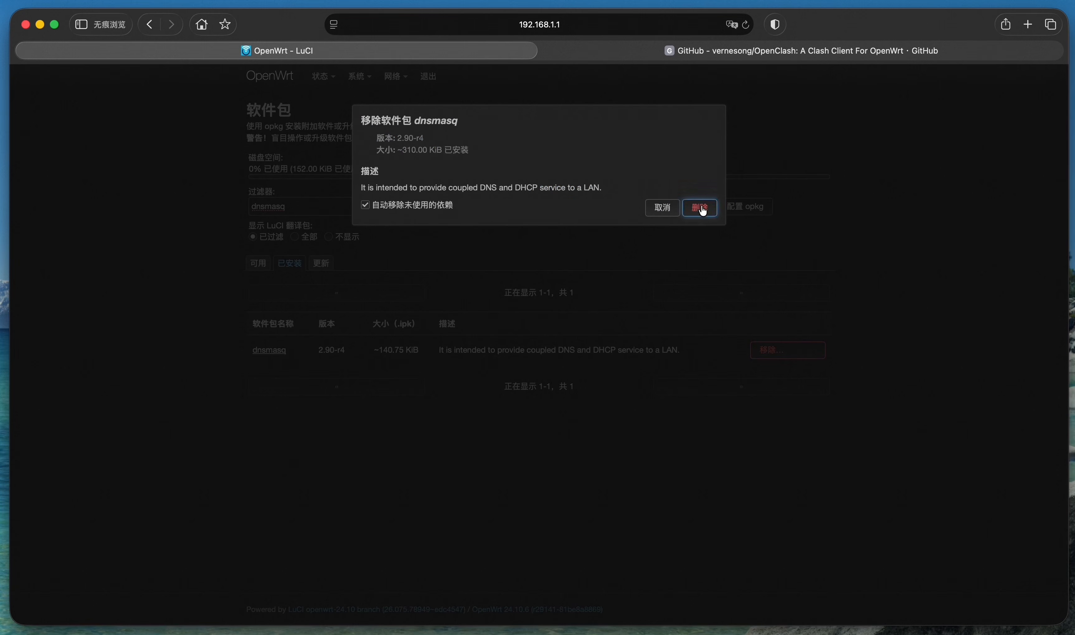
pyautogui.click(365, 207)
pyautogui.click(700, 212)
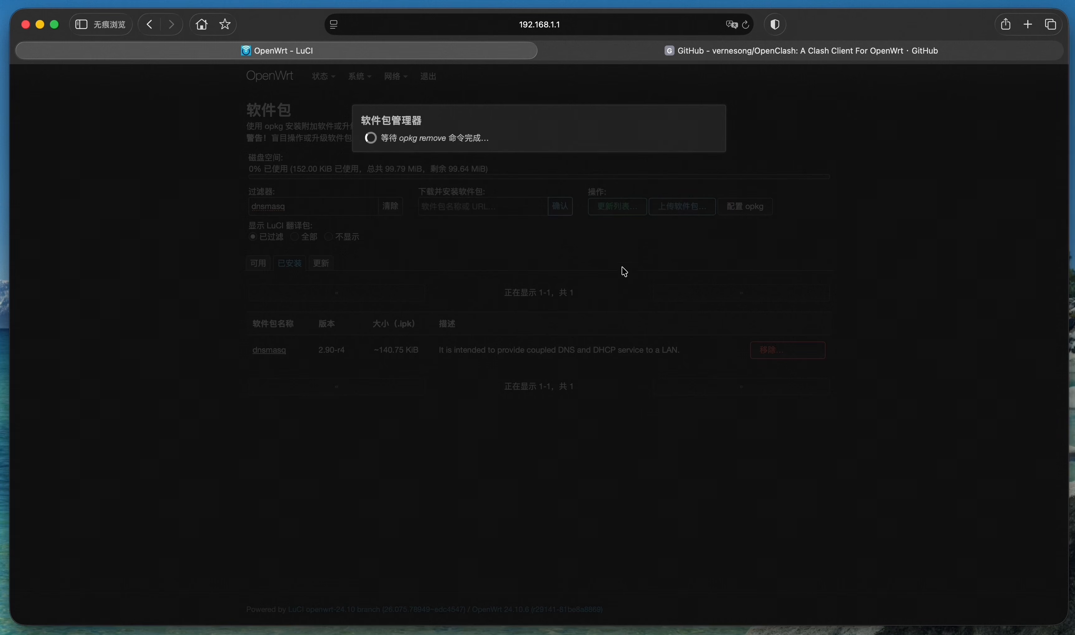
pyautogui.click(378, 200)
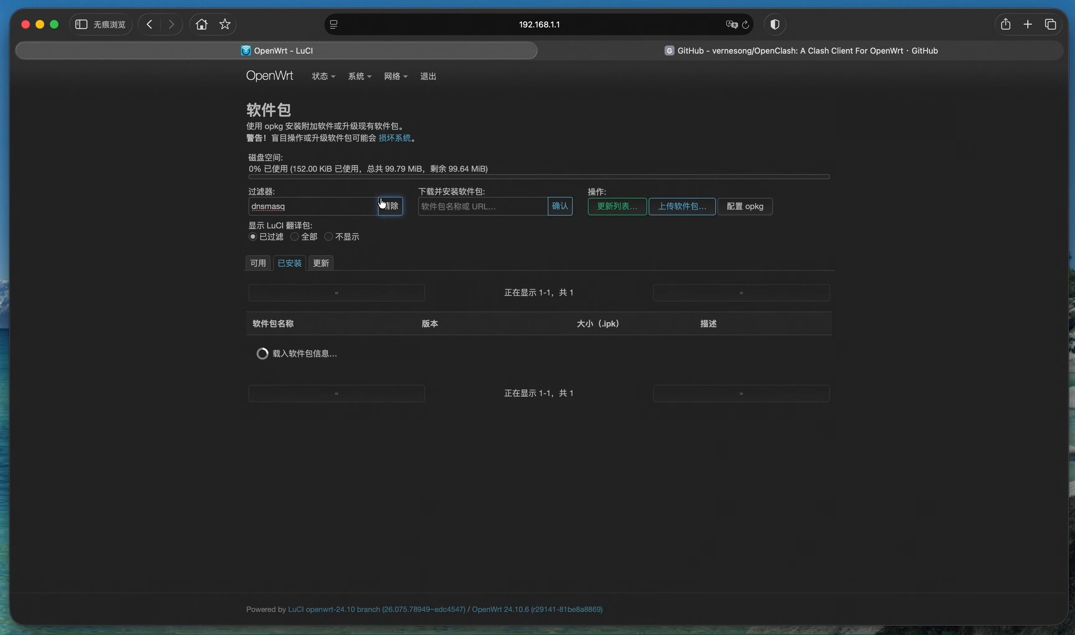
# Install dnsmasq-full from the available packages and check the installed packages list for it
pyautogui.click(257, 264)
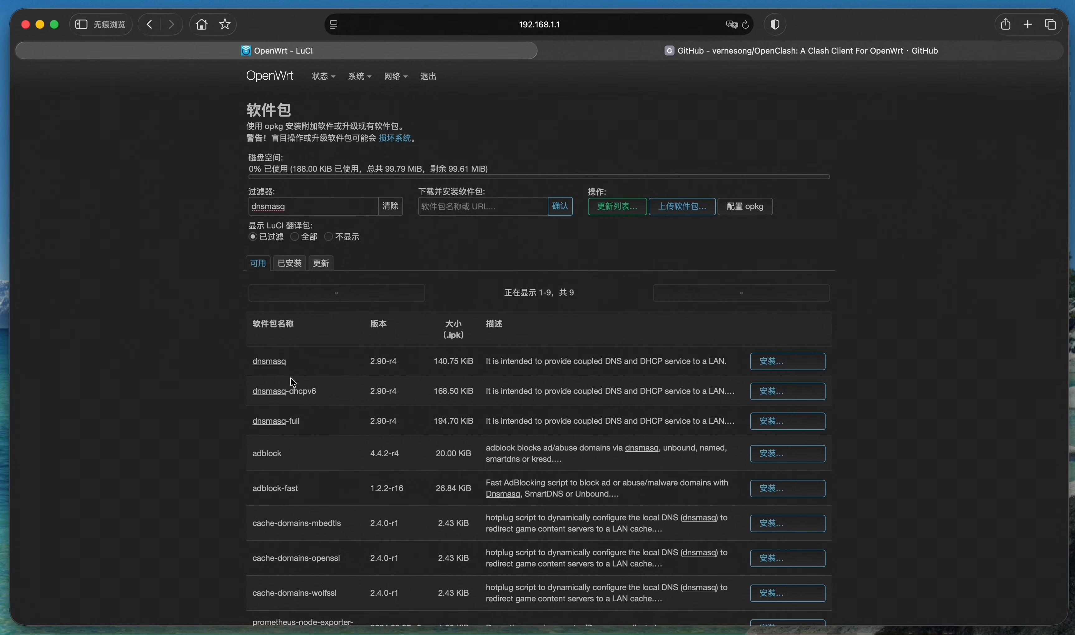
pyautogui.moveTo(321, 425); pyautogui.dragTo(242, 421)
pyautogui.moveTo(308, 423); pyautogui.dragTo(254, 422)
pyautogui.click(330, 428)
pyautogui.click(791, 426)
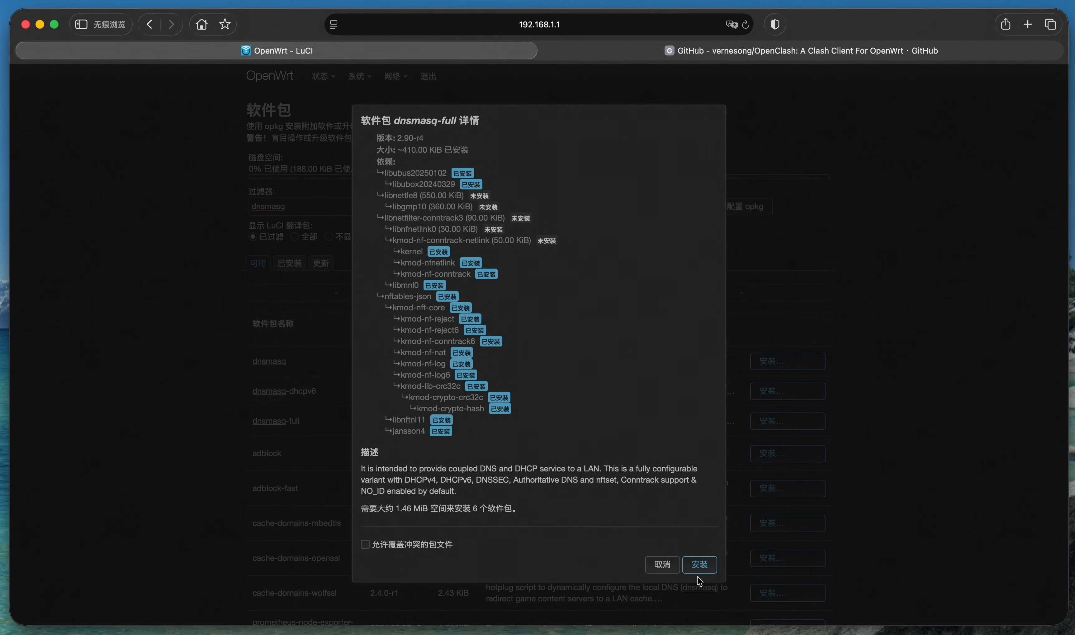
pyautogui.click(702, 567)
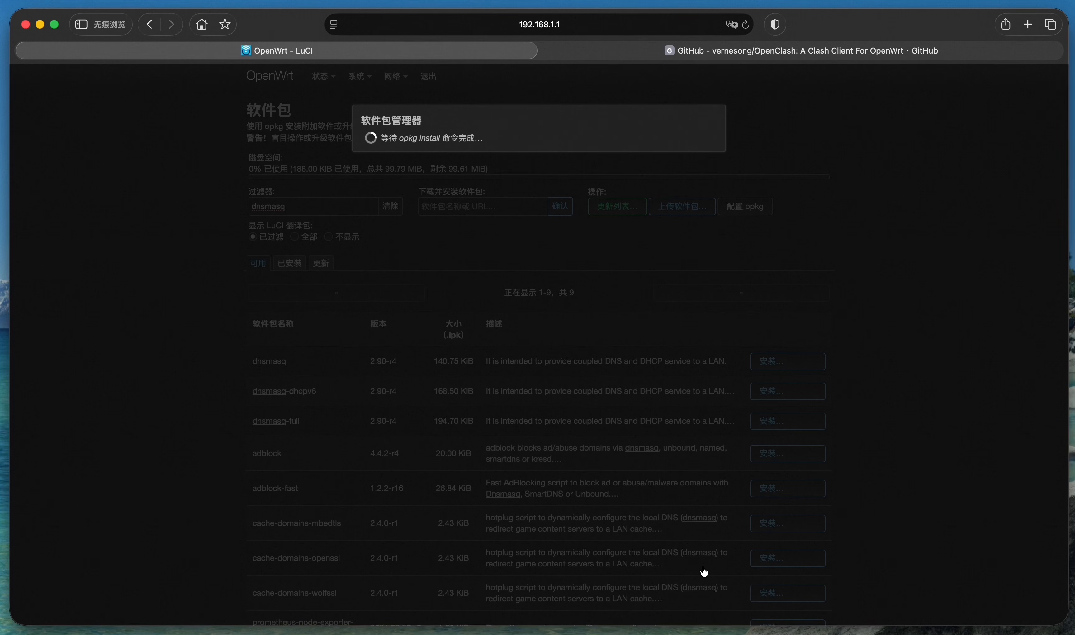
pyautogui.click(377, 590)
pyautogui.click(289, 263)
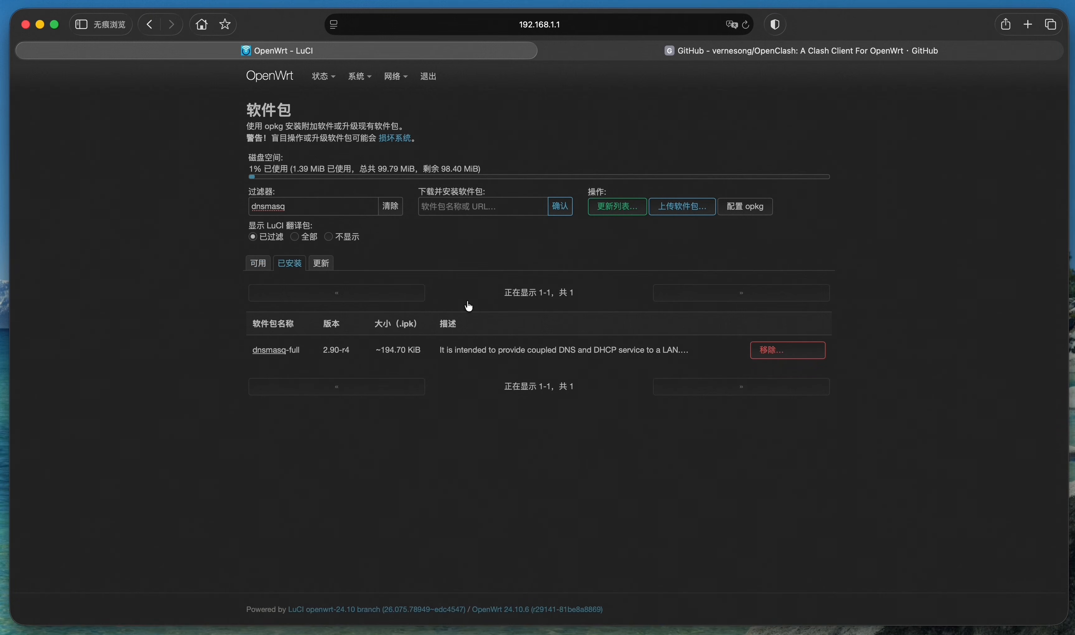
# Switch to the OpenClash GitHub repository page and open the IPK & APK download link to its releases
pyautogui.click(725, 50)
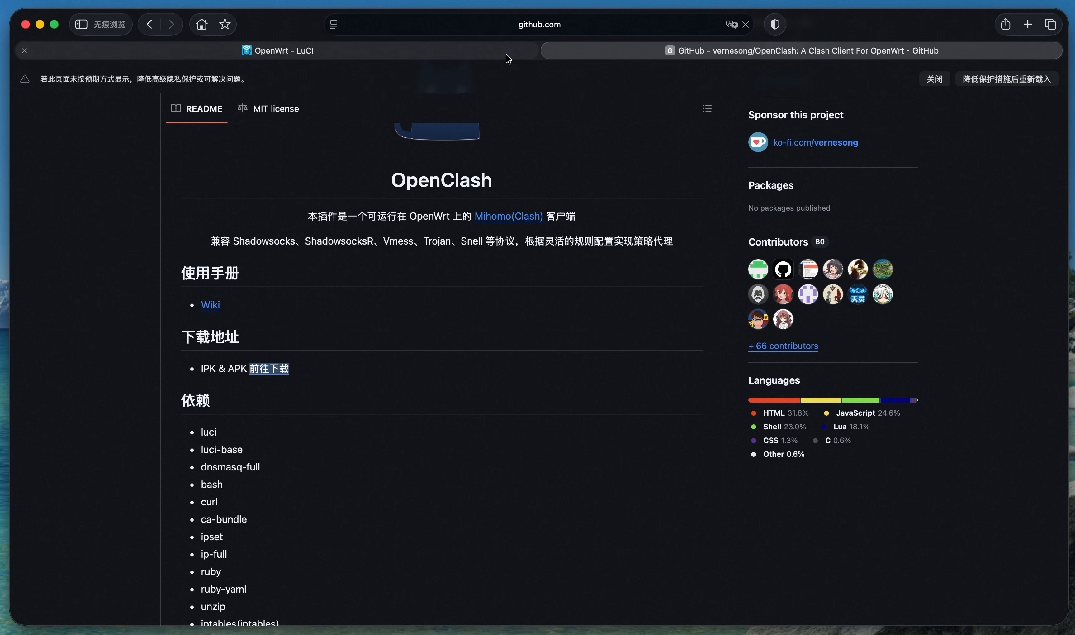
pyautogui.click(629, 26)
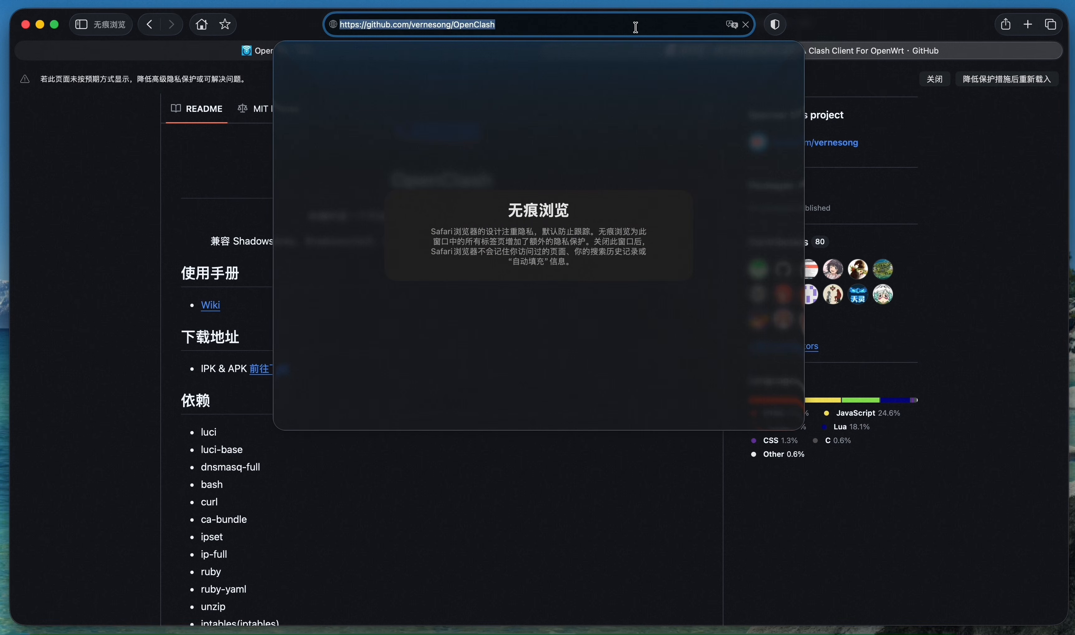
pyautogui.click(635, 27)
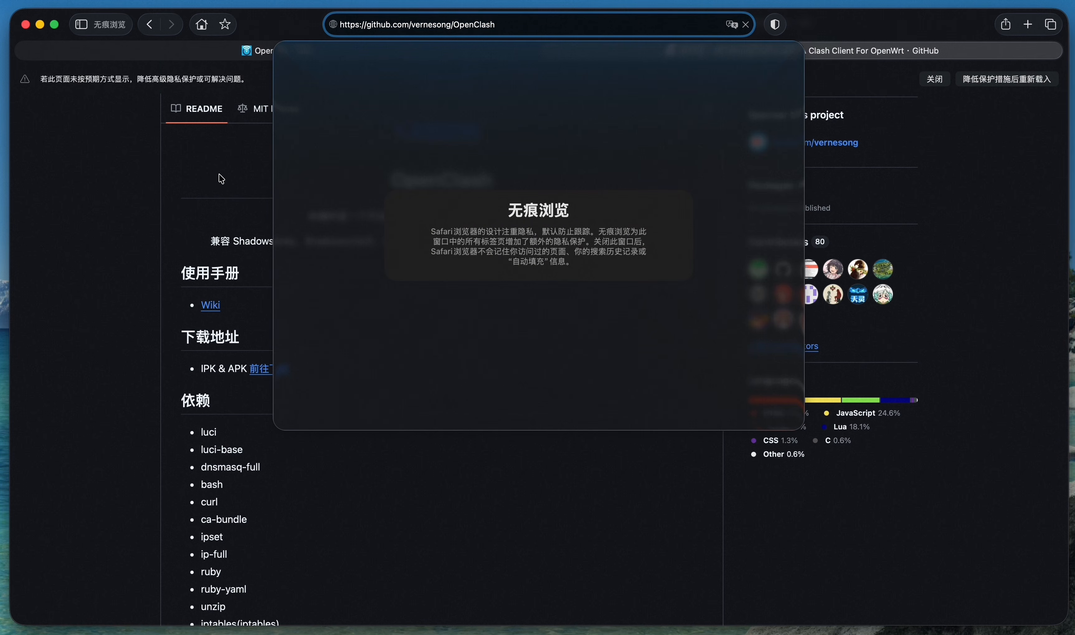
pyautogui.click(243, 241)
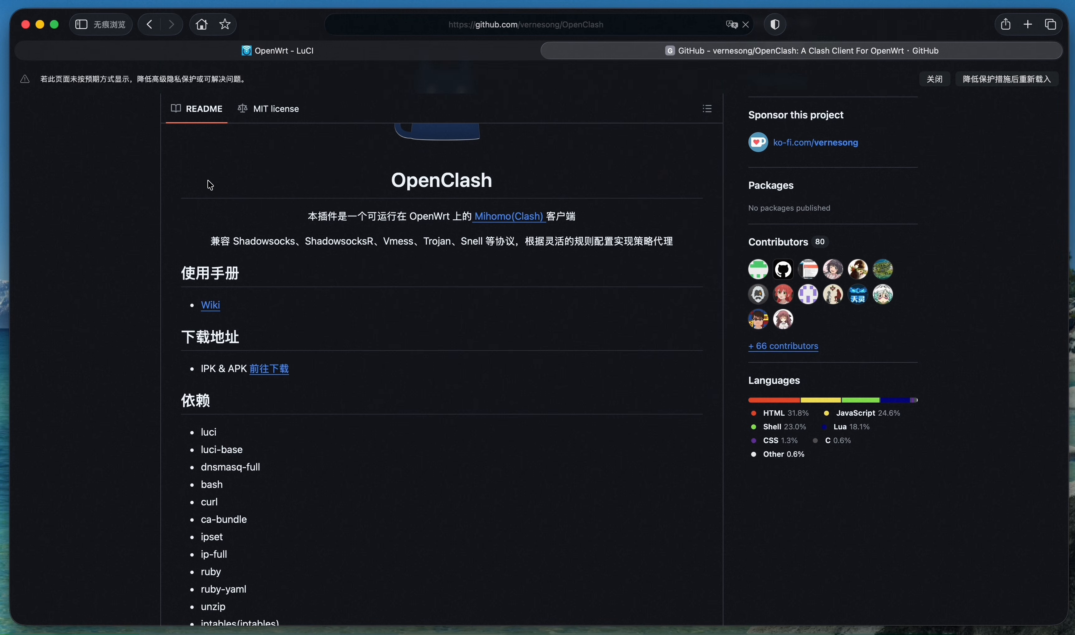
pyautogui.click(274, 372)
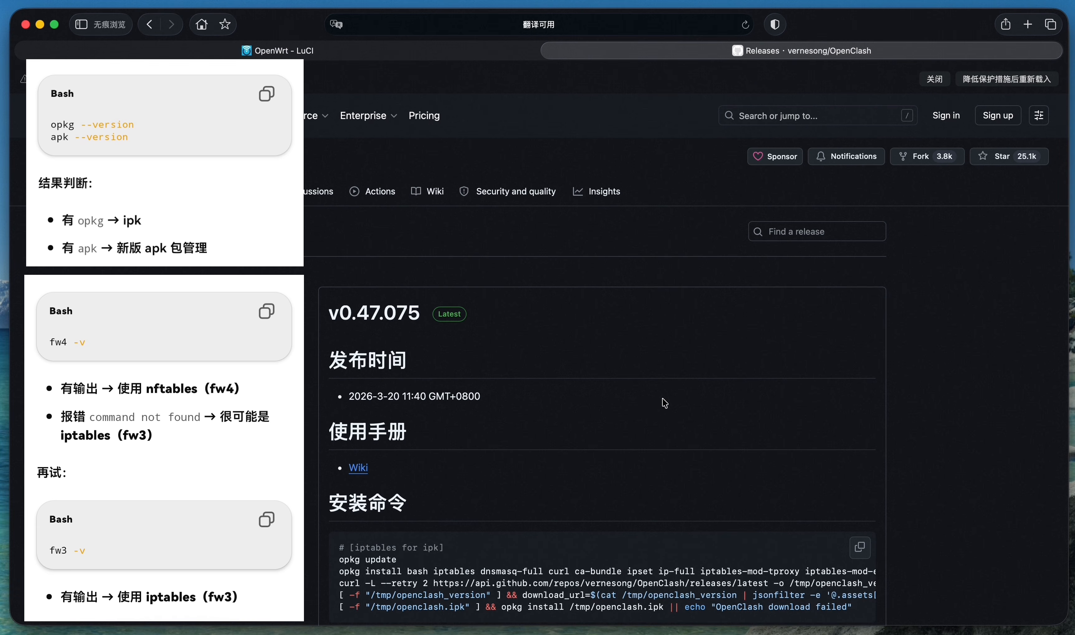
# Examine the release's installation commands for iptables and nftables, reading the full nftables for ipk block
pyautogui.scroll(-3, 664, 402)
pyautogui.scroll(-3, 665, 402)
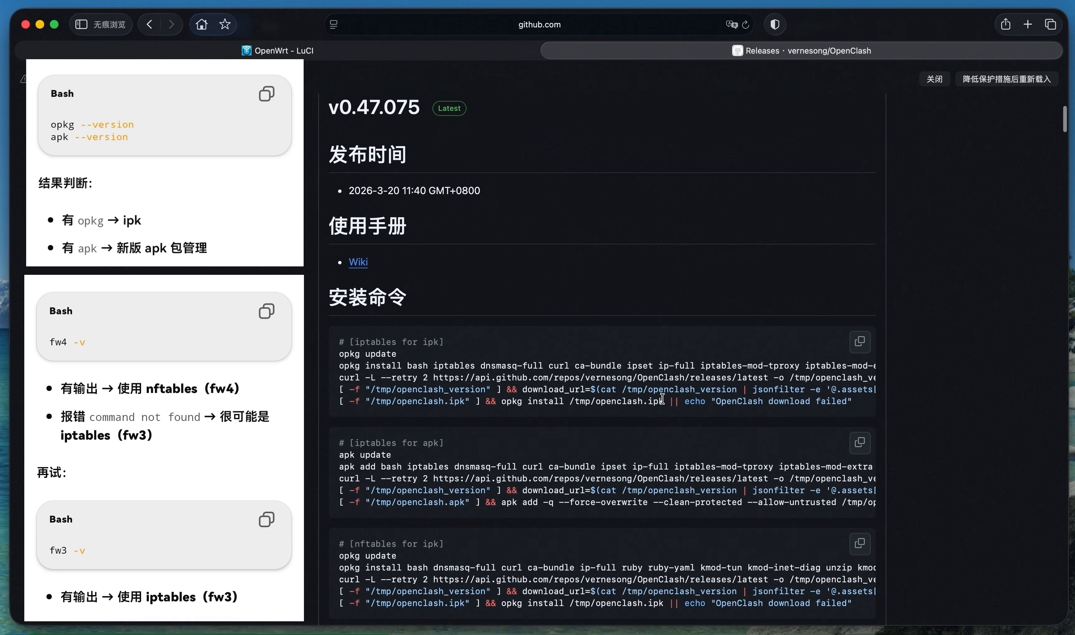
pyautogui.scroll(-3, 662, 398)
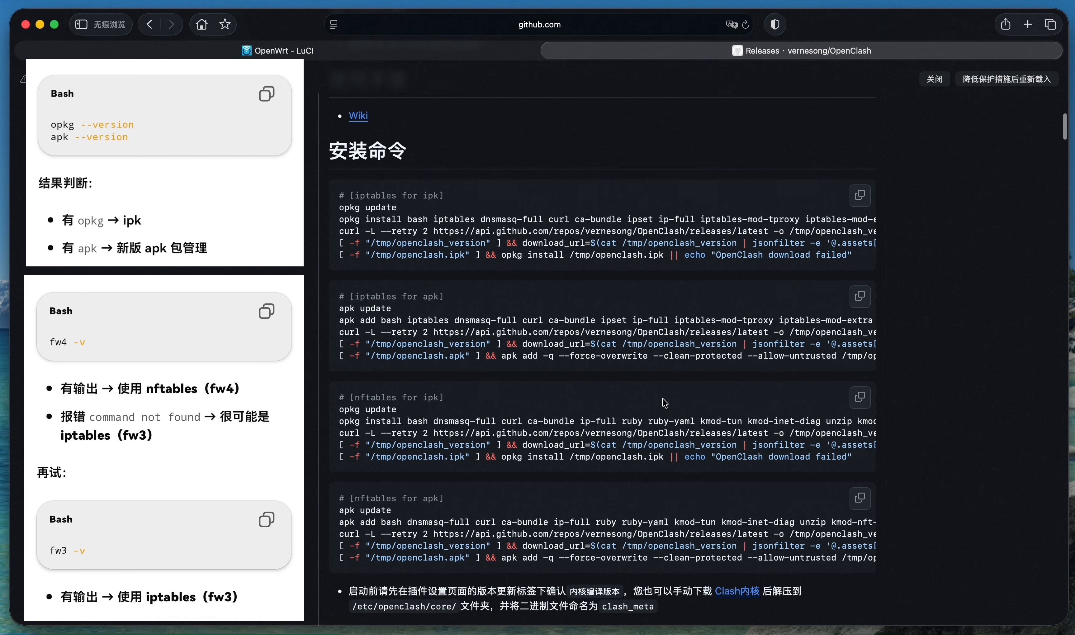
pyautogui.scroll(-3, 664, 403)
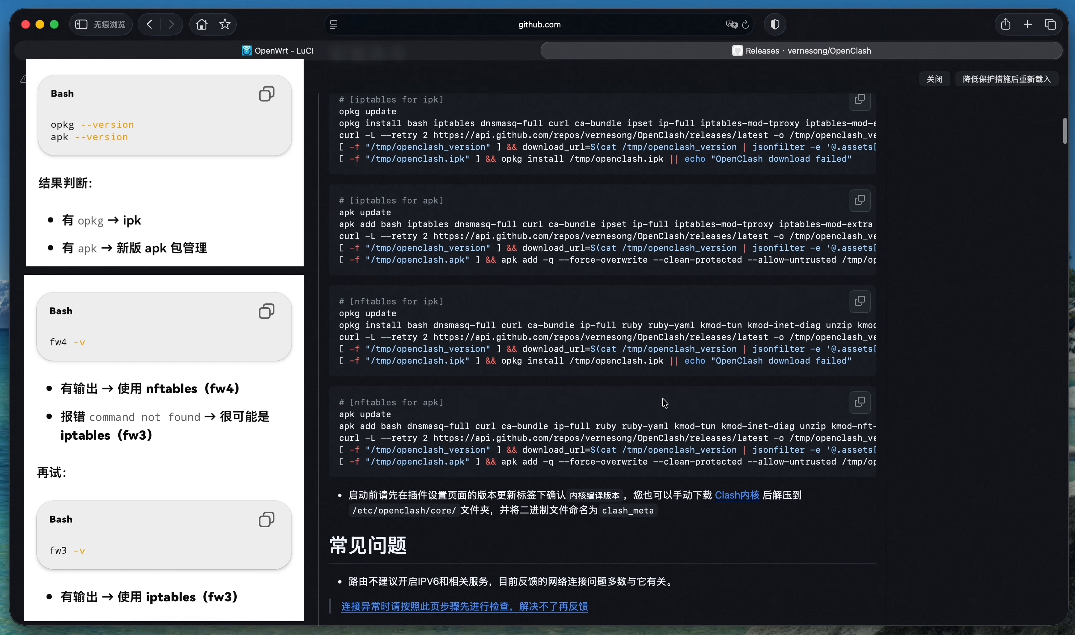
pyautogui.scroll(-2, 664, 402)
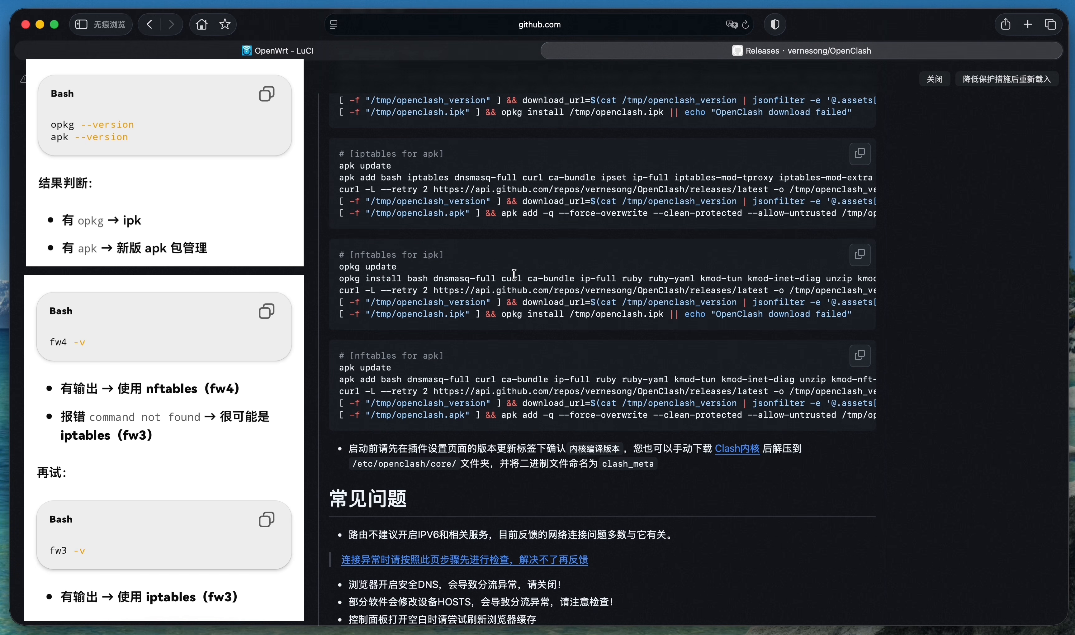
pyautogui.hscroll(6, 579, 298)
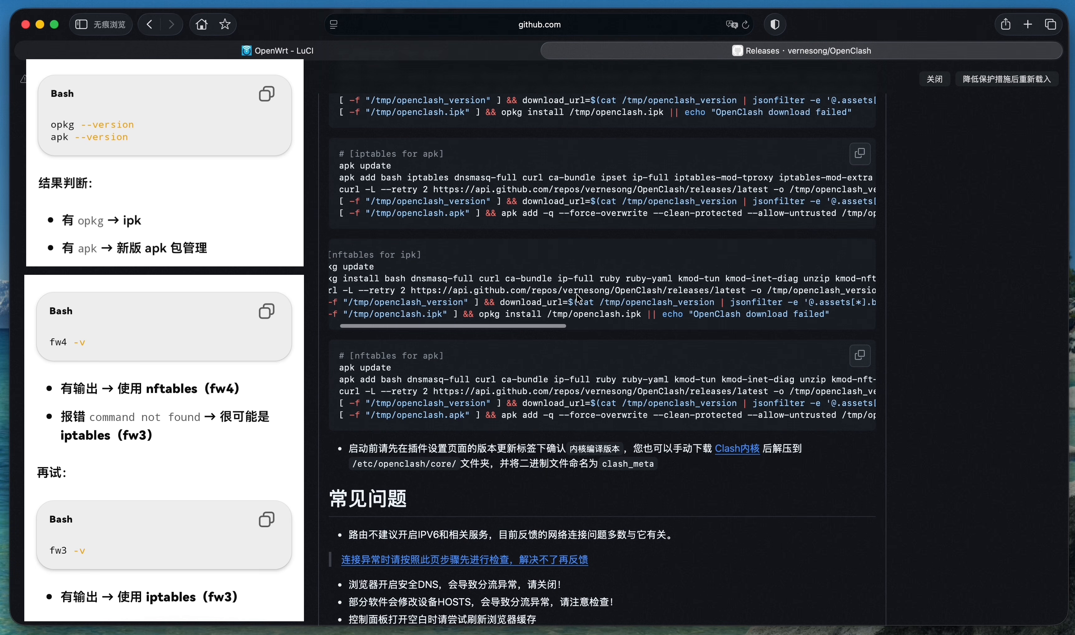
pyautogui.hscroll(5, 579, 299)
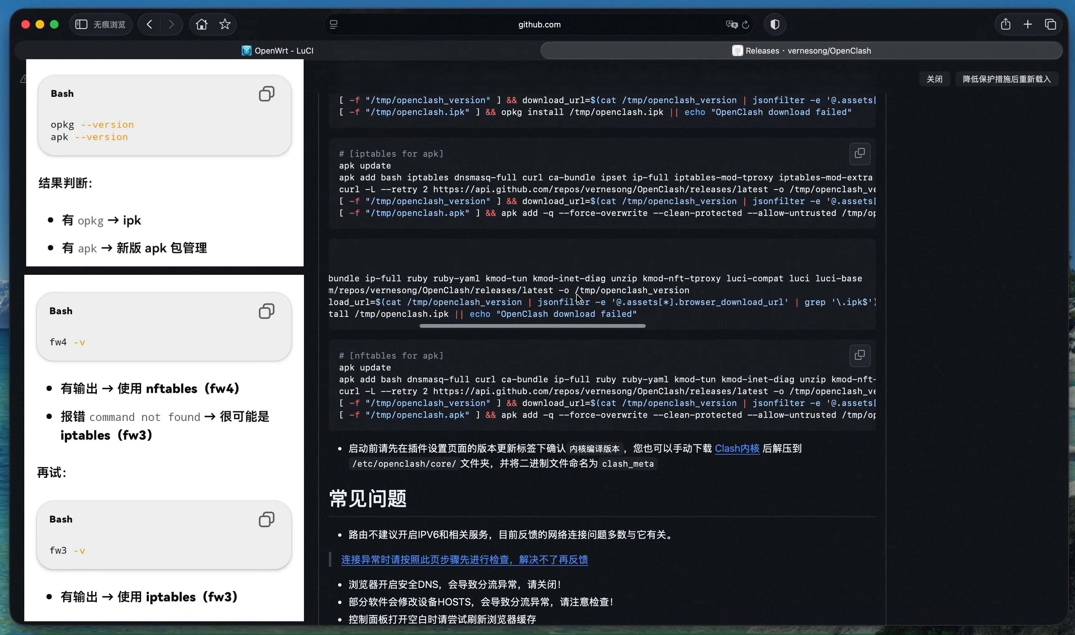
pyautogui.hscroll(3, 578, 299)
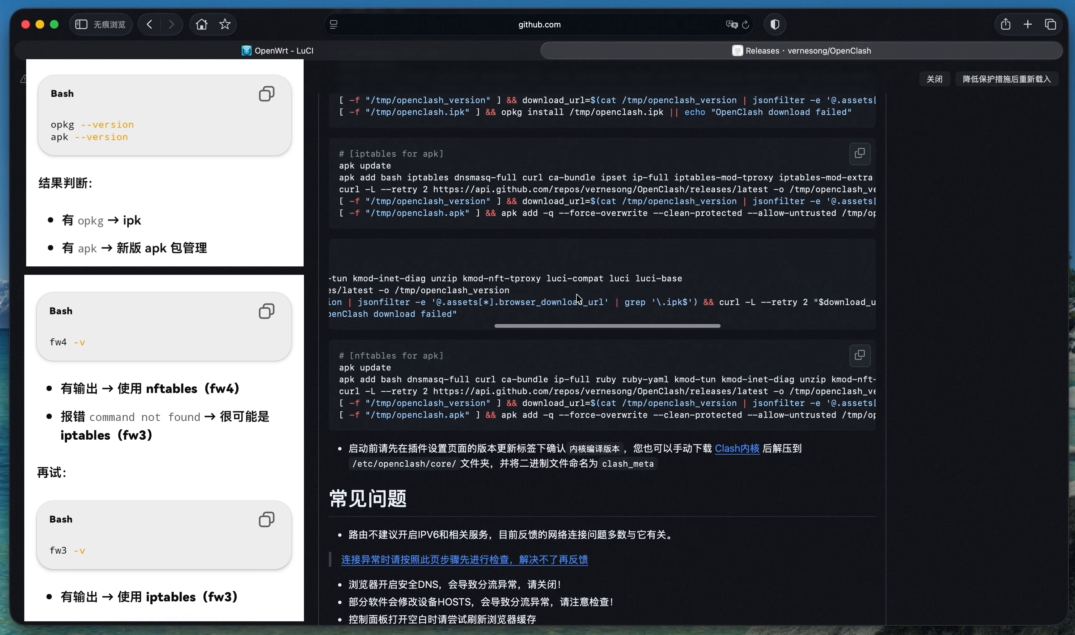
pyautogui.hscroll(6, 579, 299)
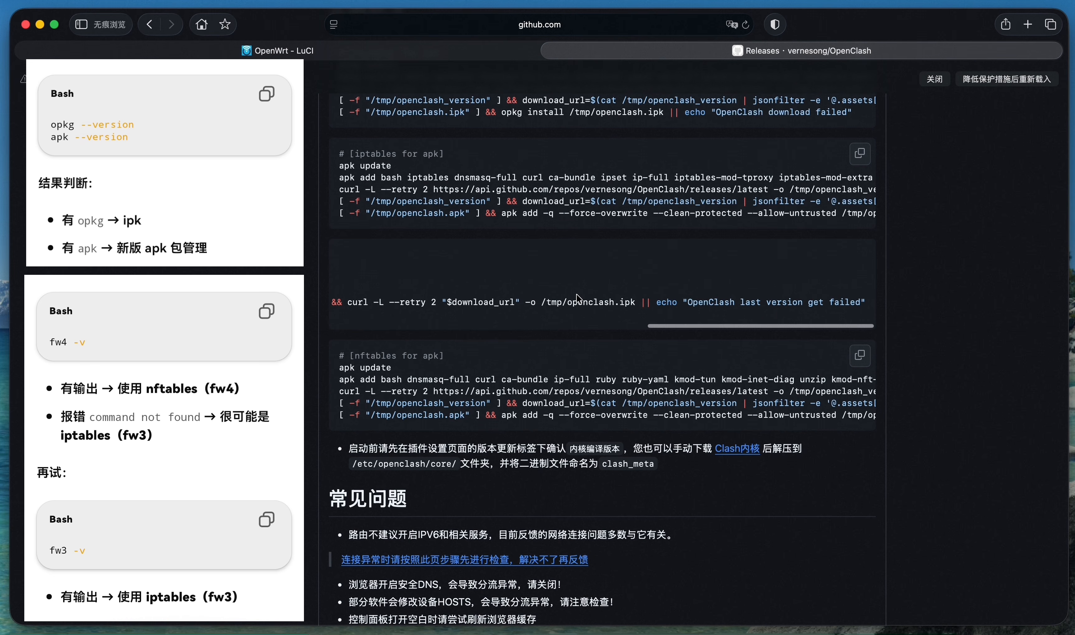
pyautogui.hscroll(-10, 578, 298)
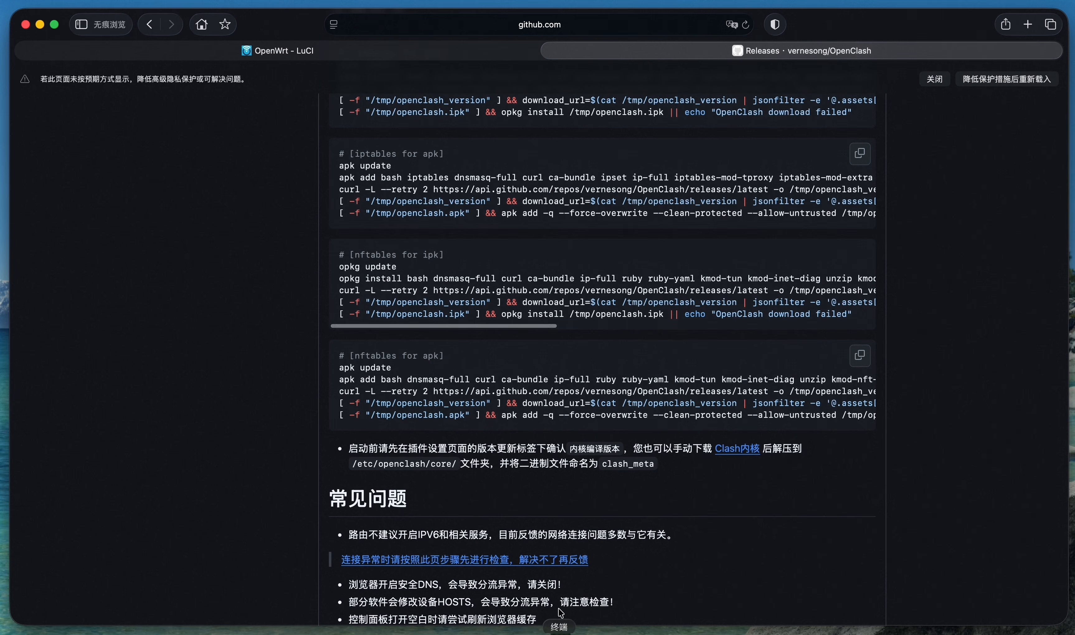
pyautogui.click(558, 628)
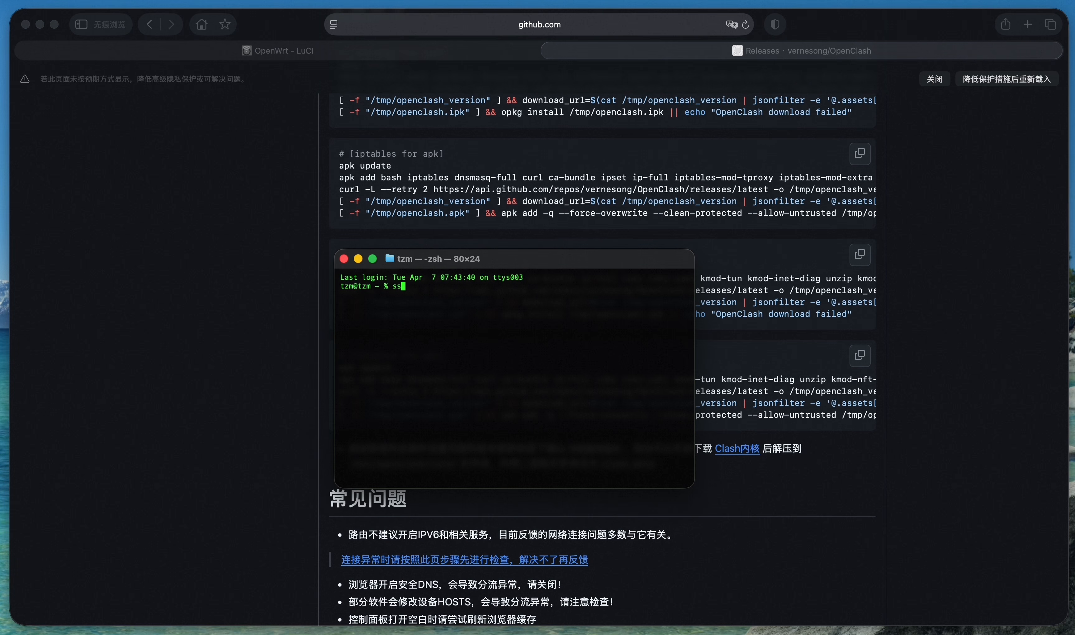
pyautogui.click(627, 607)
pyautogui.click(559, 628)
pyautogui.write('ssh root@192.168.1.1')
pyautogui.press('Return')
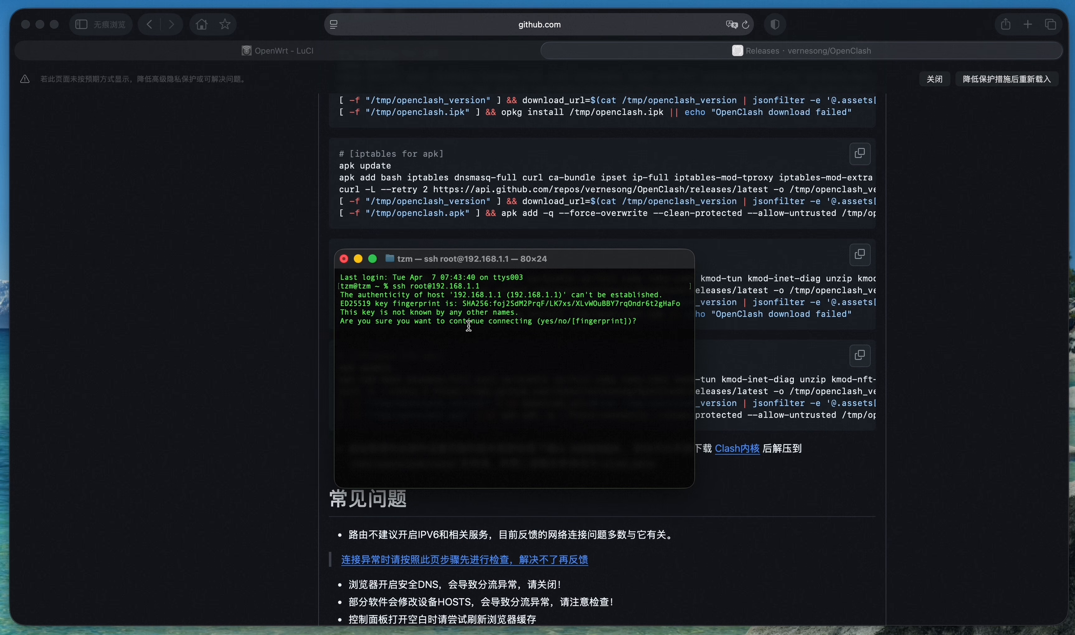
pyautogui.write('yes')
pyautogui.press('Return')
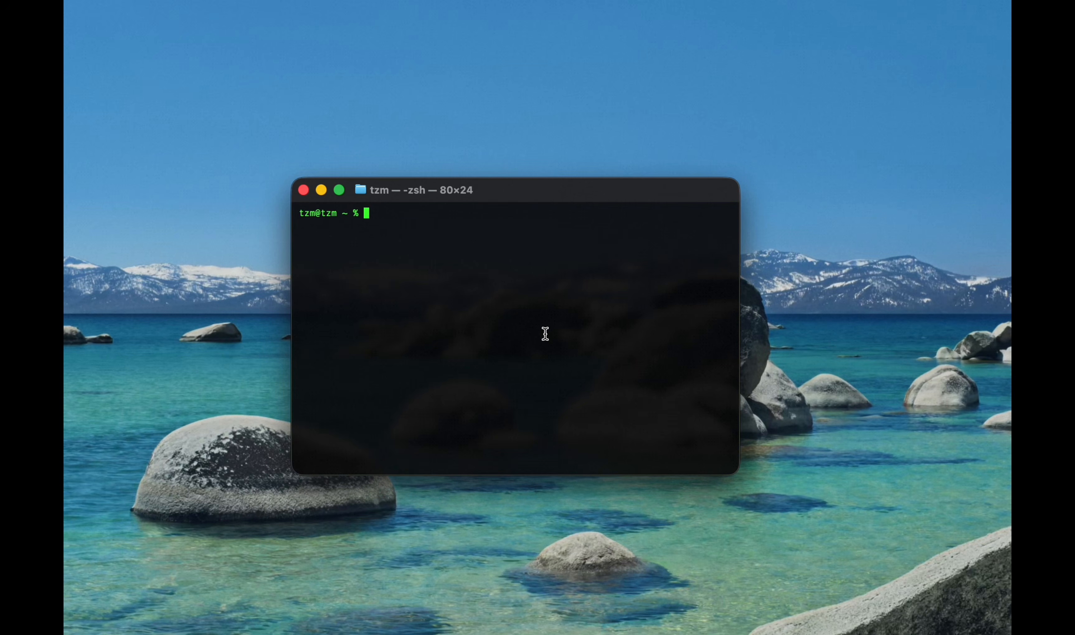
pyautogui.write('ssh root@192.168.50.1')
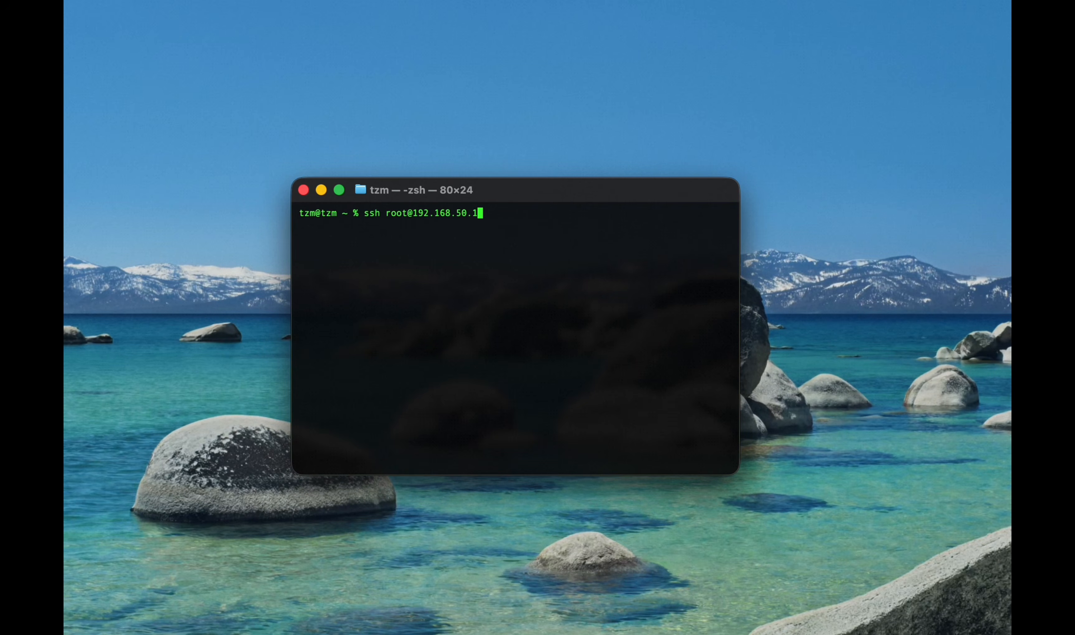
pyautogui.press('Return')
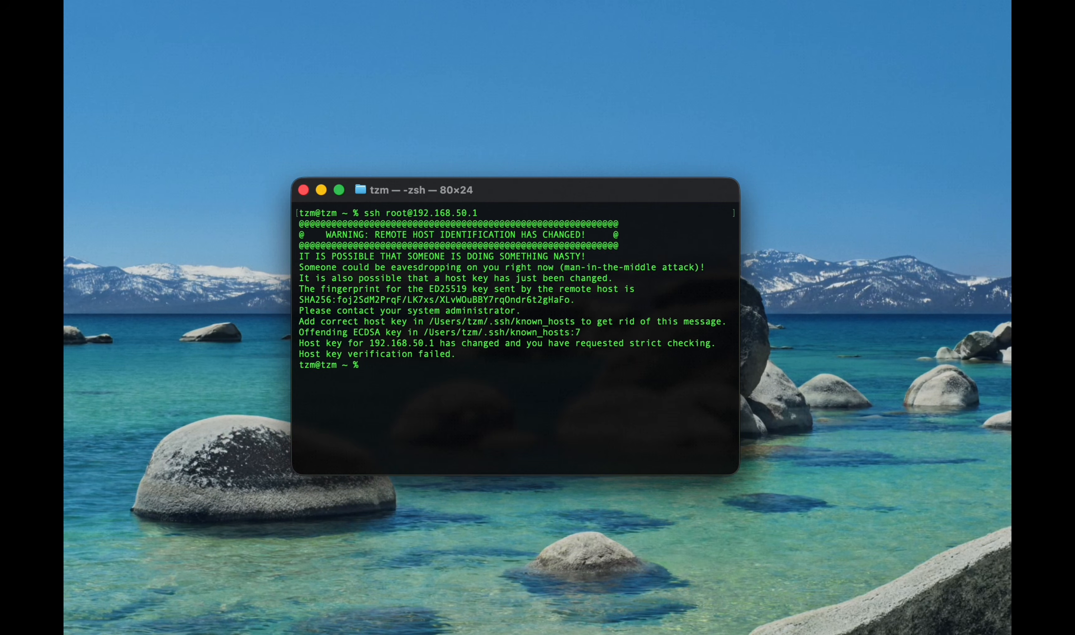
pyautogui.doubleClick(429, 354)
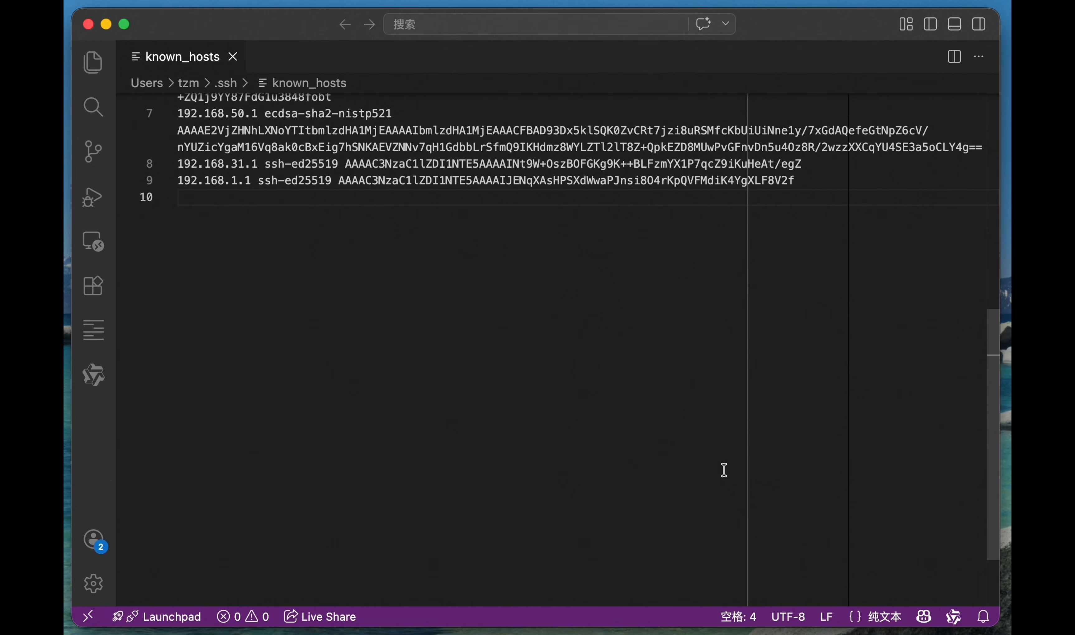
# In VS Code, delete the 192.168.50.1 host key entry from known_hosts, save the file, and minimize the editor
pyautogui.moveTo(176, 114); pyautogui.dragTo(558, 164)
pyautogui.click(847, 210)
pyautogui.click(180, 107)
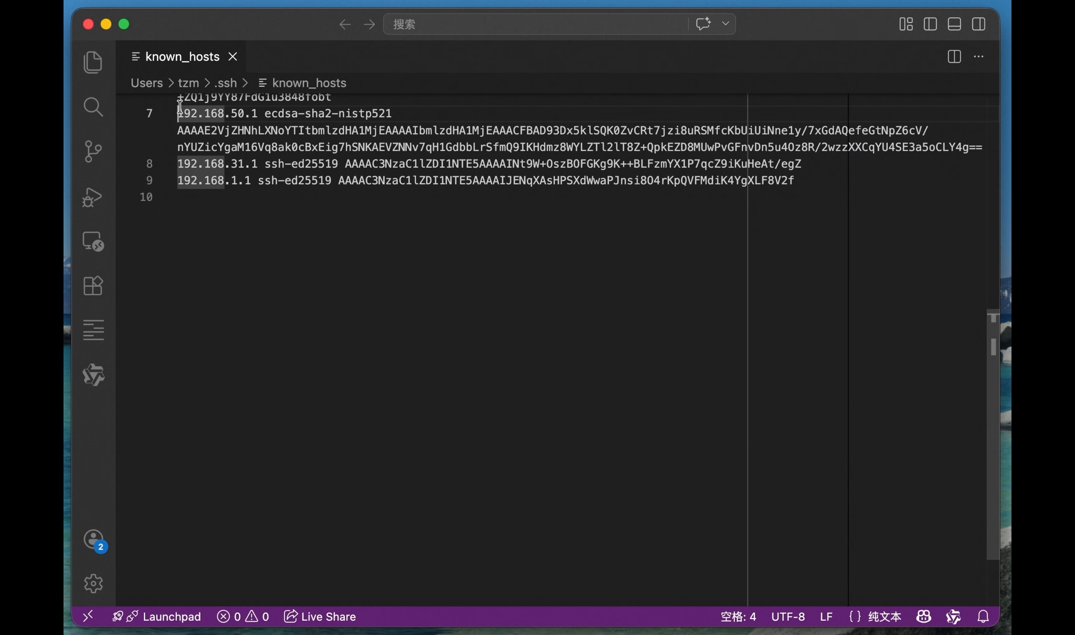
pyautogui.moveTo(179, 164); pyautogui.dragTo(176, 120)
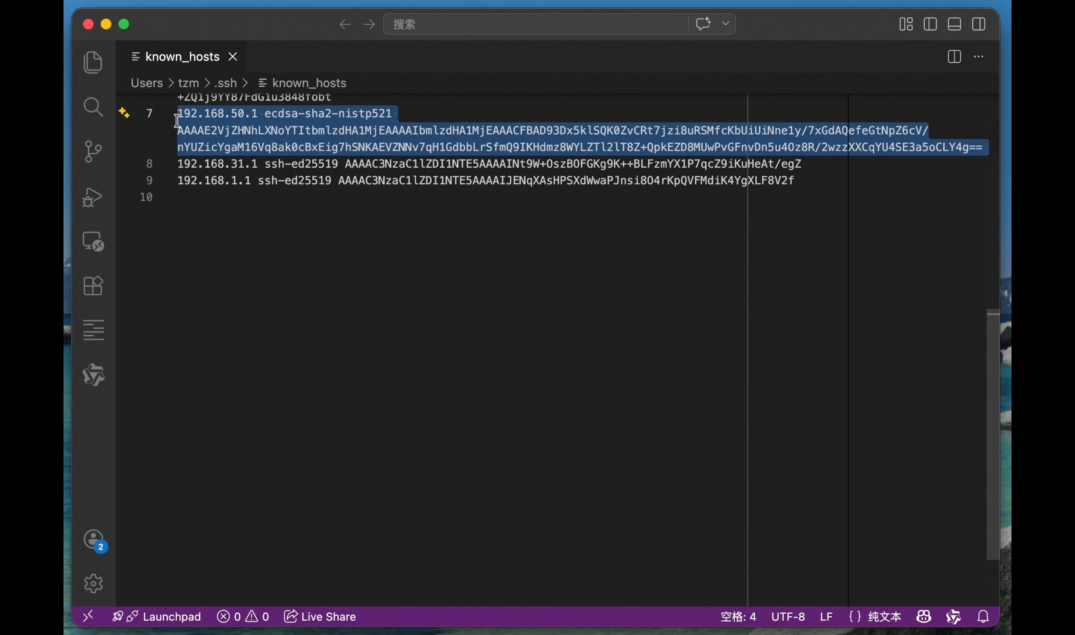
pyautogui.press('BackSpace')
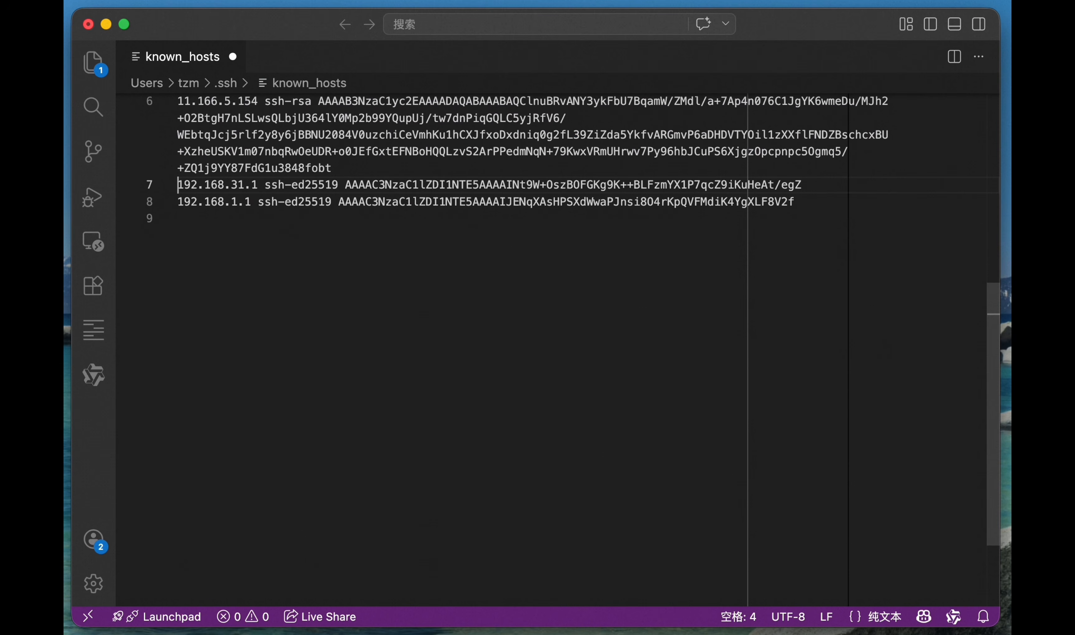
pyautogui.scroll(-3, 273, 202)
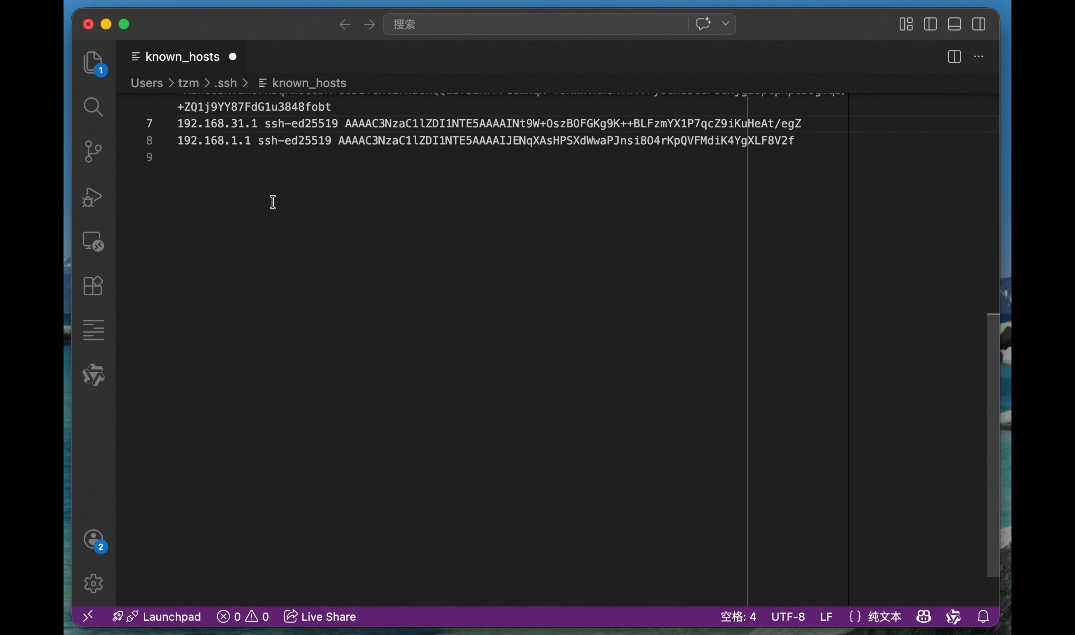
pyautogui.press('super+s')
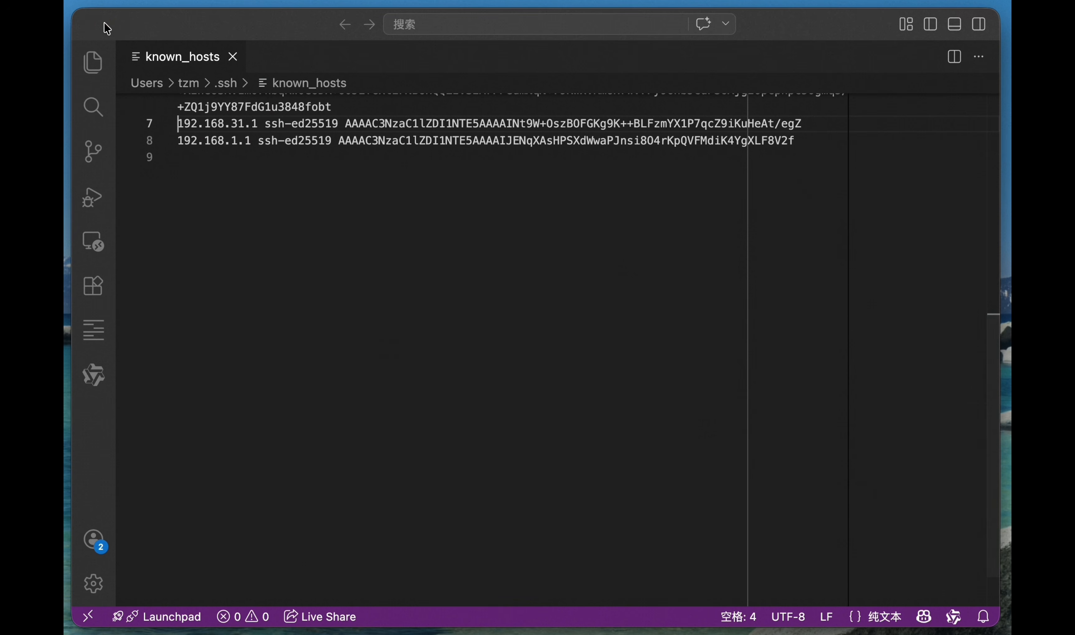
pyautogui.click(106, 24)
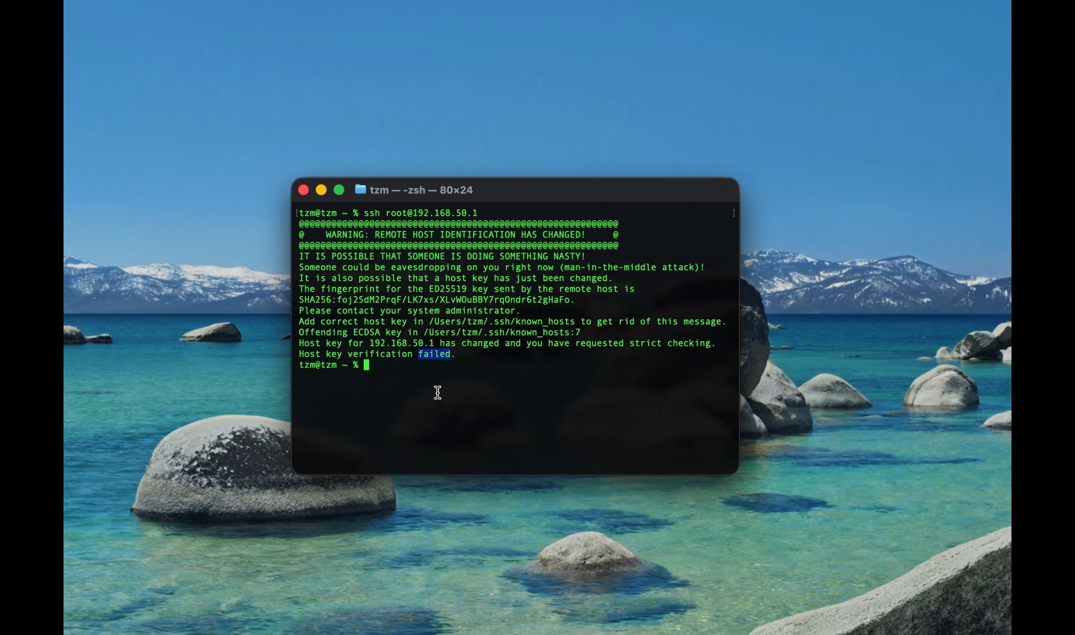
pyautogui.press('Return')
pyautogui.press('Return')
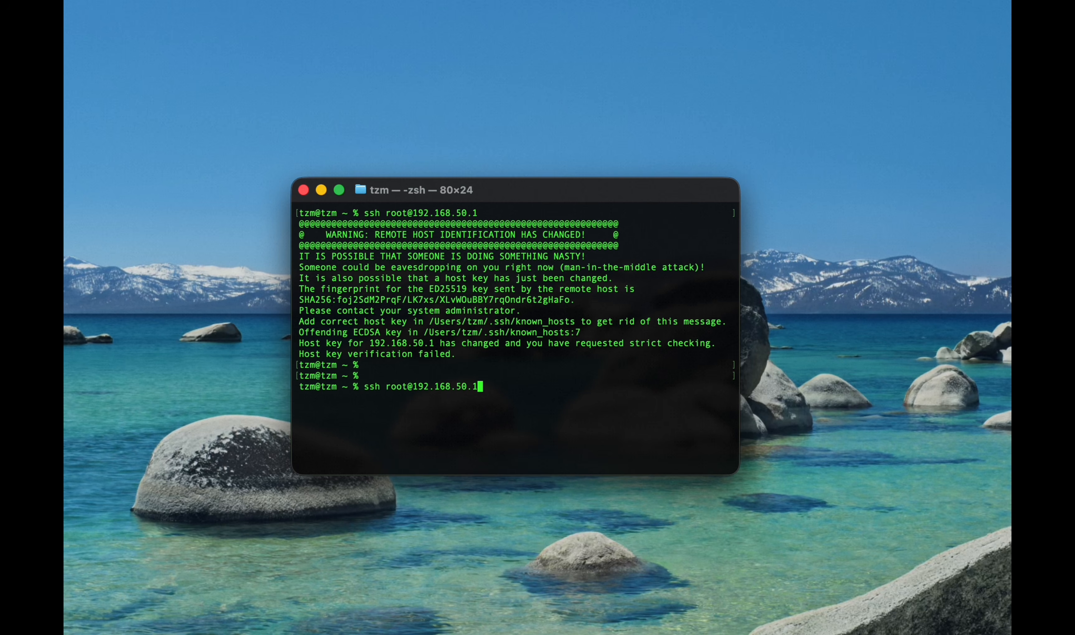
pyautogui.press('Return')
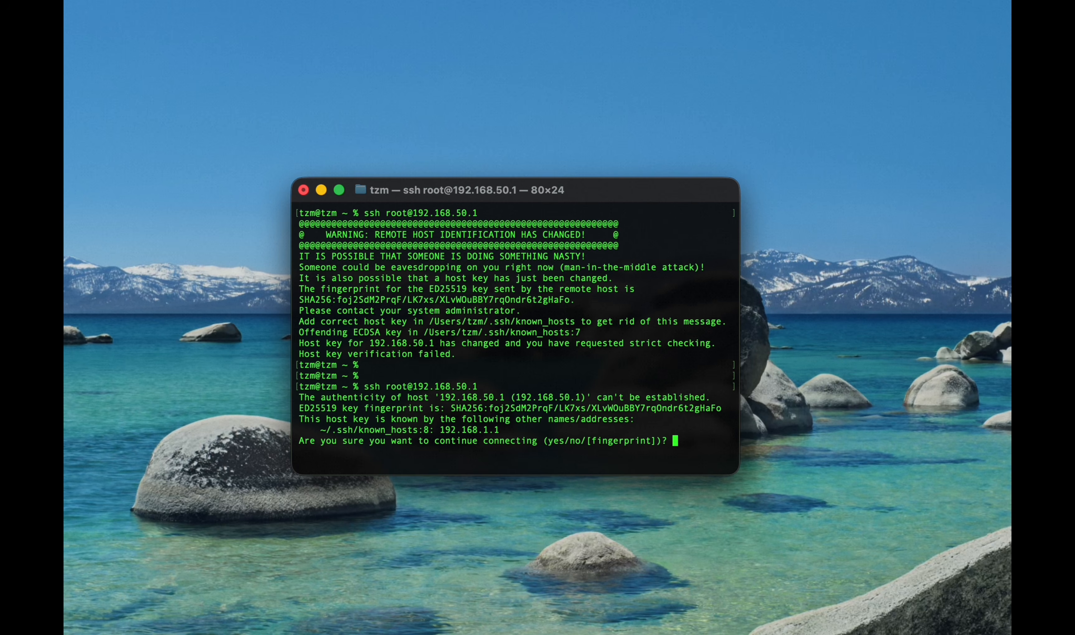
pyautogui.write('yes')
pyautogui.press('Return')
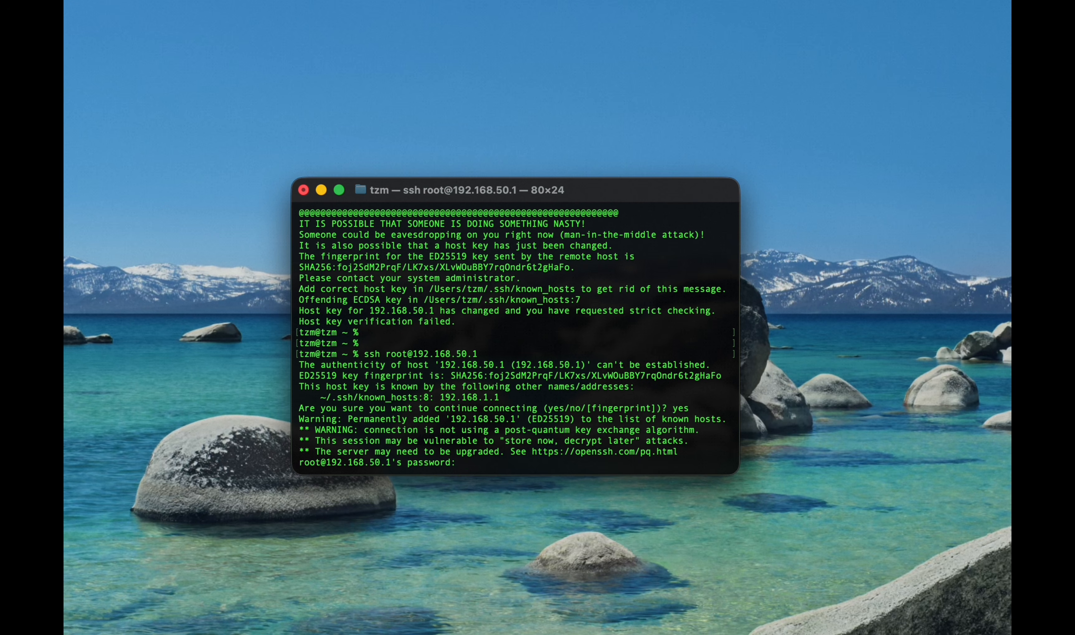
pyautogui.press('Return')
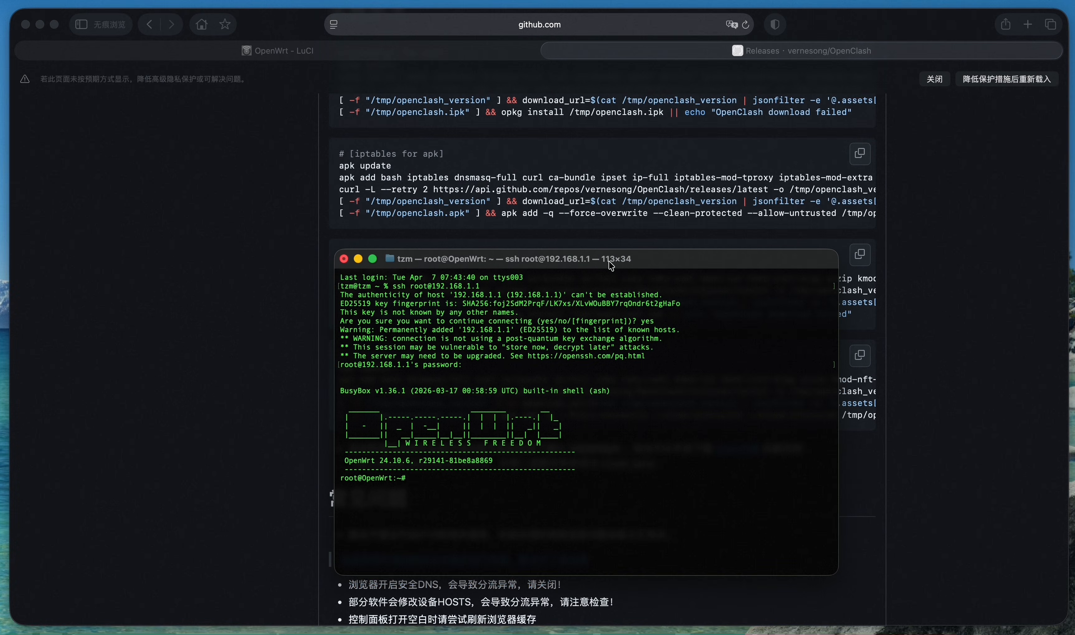
pyautogui.scroll(-3, 541, 185)
pyautogui.click(406, 183)
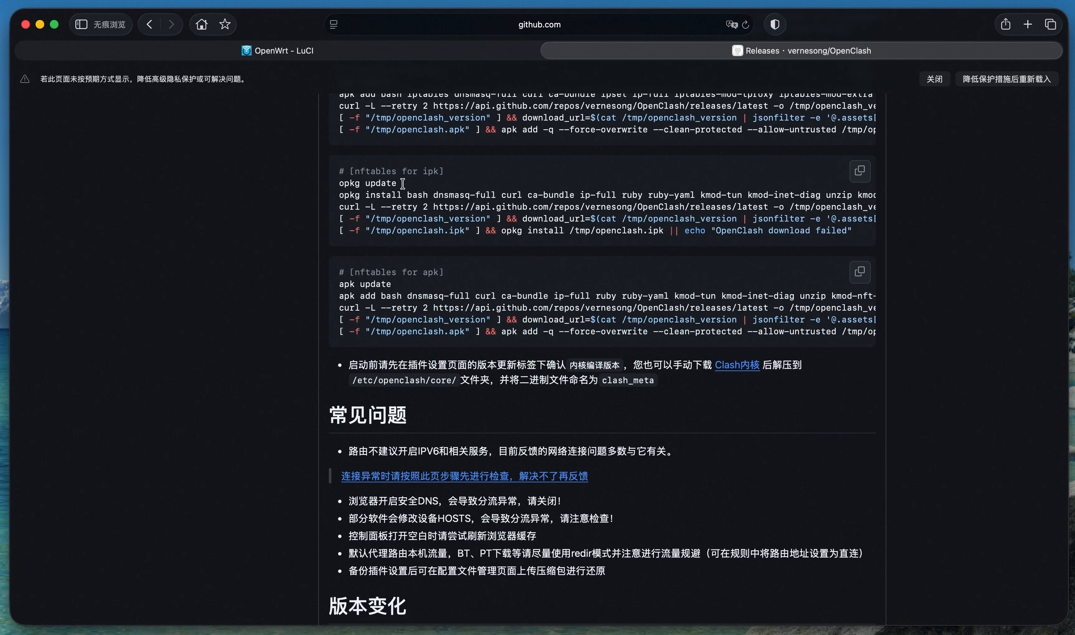
pyautogui.moveTo(404, 183); pyautogui.dragTo(343, 182)
pyautogui.moveTo(861, 232); pyautogui.dragTo(336, 187)
pyautogui.press('super+c')
pyautogui.hotkey('ctrl', 'Up')
pyautogui.click(838, 521)
pyautogui.press('super+v')
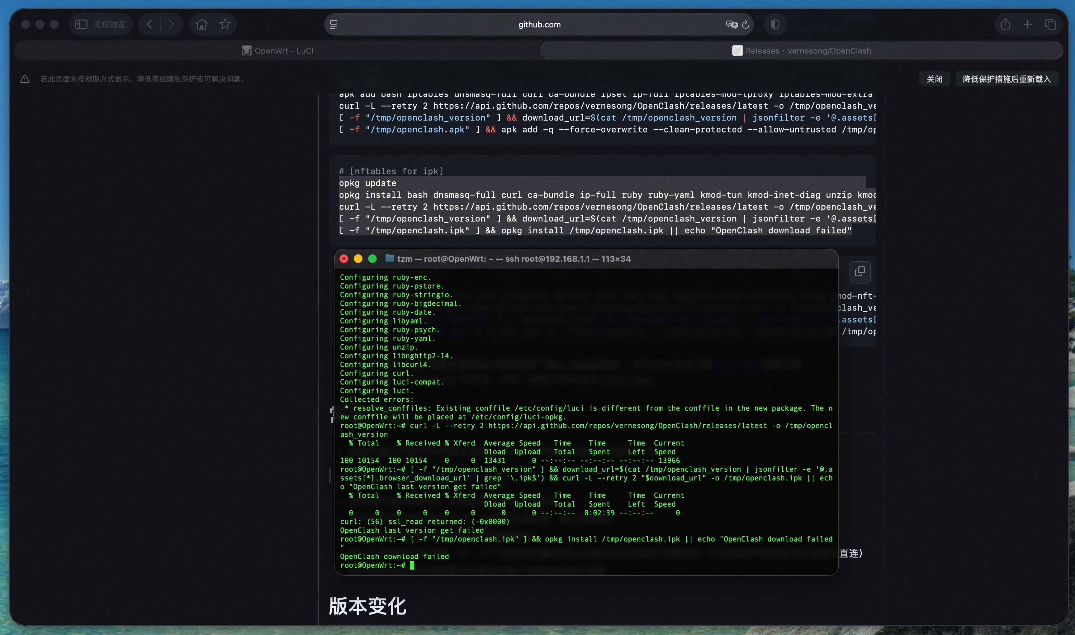
# Copy only the opkg install dependency line from the nftables for ipk block and run it again in the SSH session
pyautogui.click(699, 194)
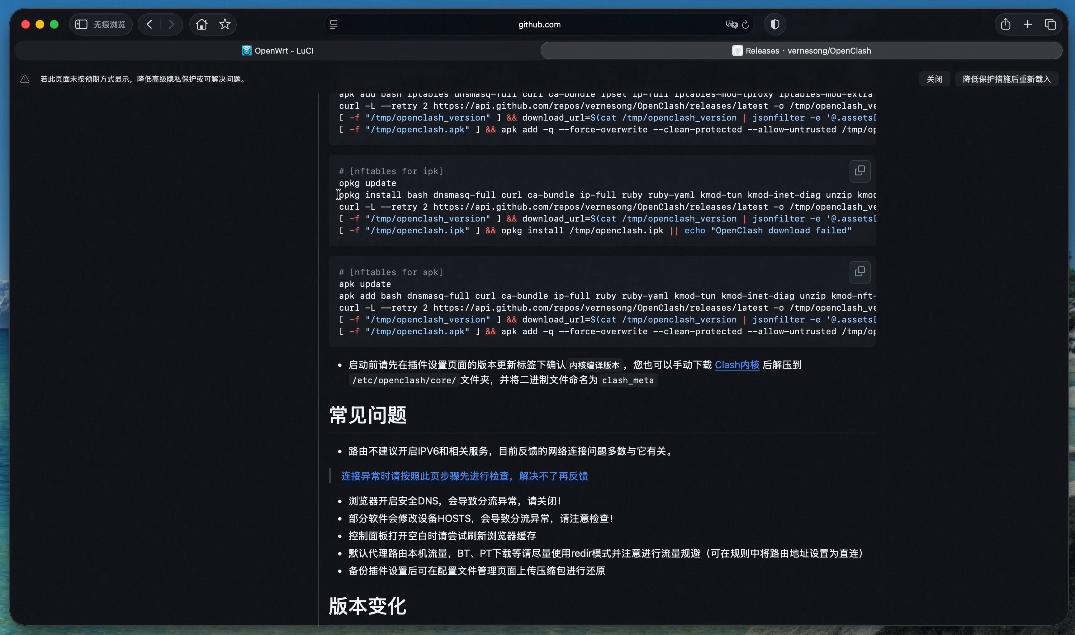
pyautogui.moveTo(338, 194); pyautogui.dragTo(885, 196)
pyautogui.hotkey('ctrl', 'Up')
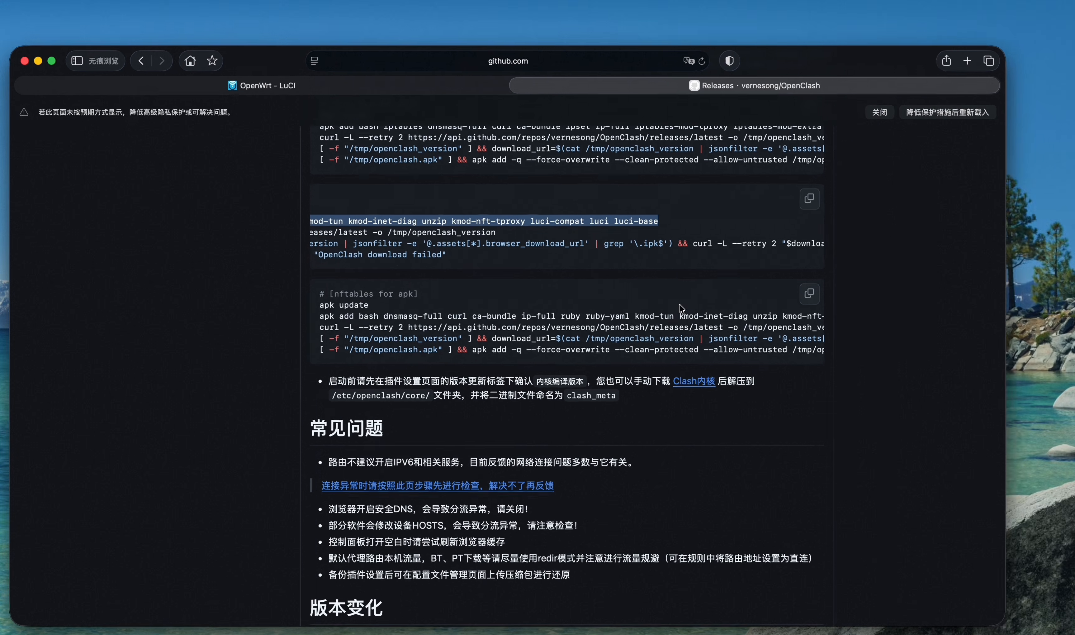
pyautogui.click(781, 514)
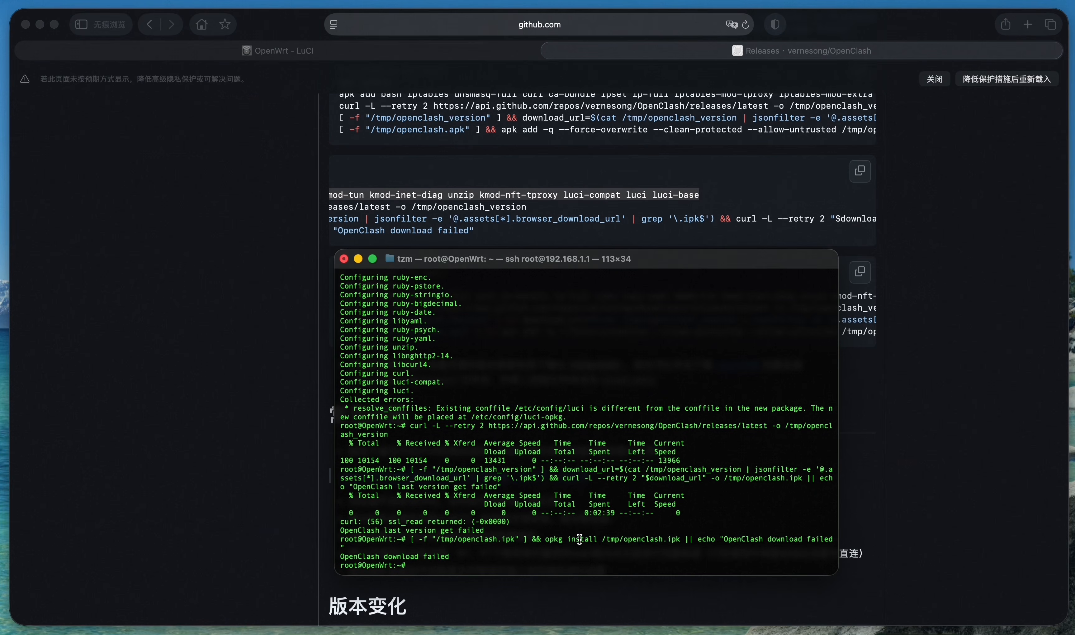
pyautogui.press('Return')
pyautogui.press('Return')
pyautogui.press('Return')
pyautogui.press('Return')
pyautogui.press('Return')
pyautogui.press('super+v')
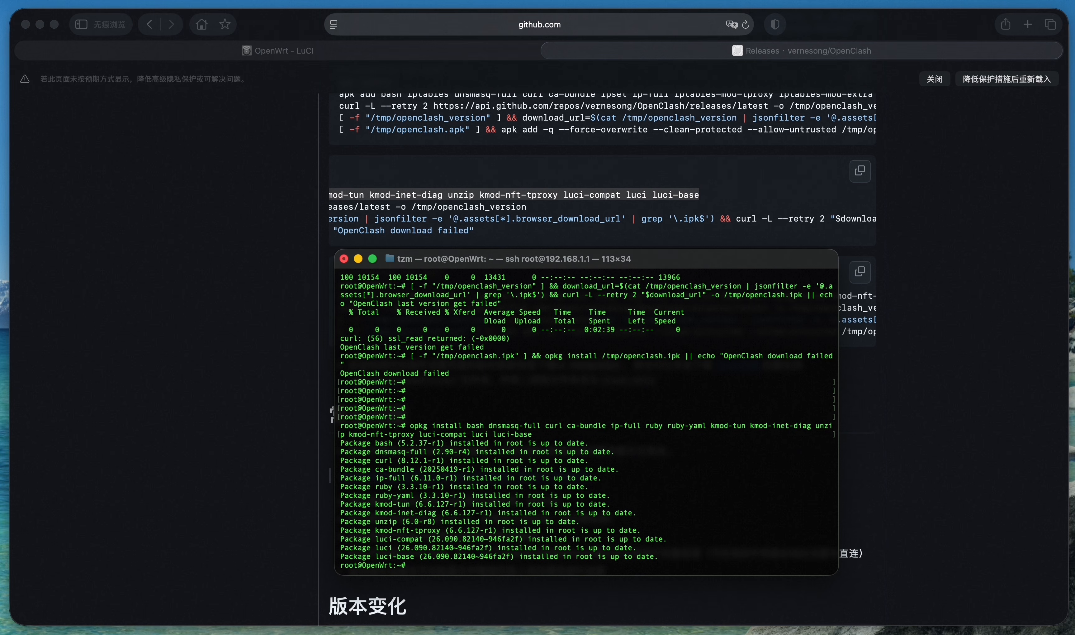
pyautogui.press('Return')
pyautogui.press('Return')
# Copy the last three nftables for ipk lines, which download and install openclash.ipk, and run them in the SSH session
pyautogui.click(571, 240)
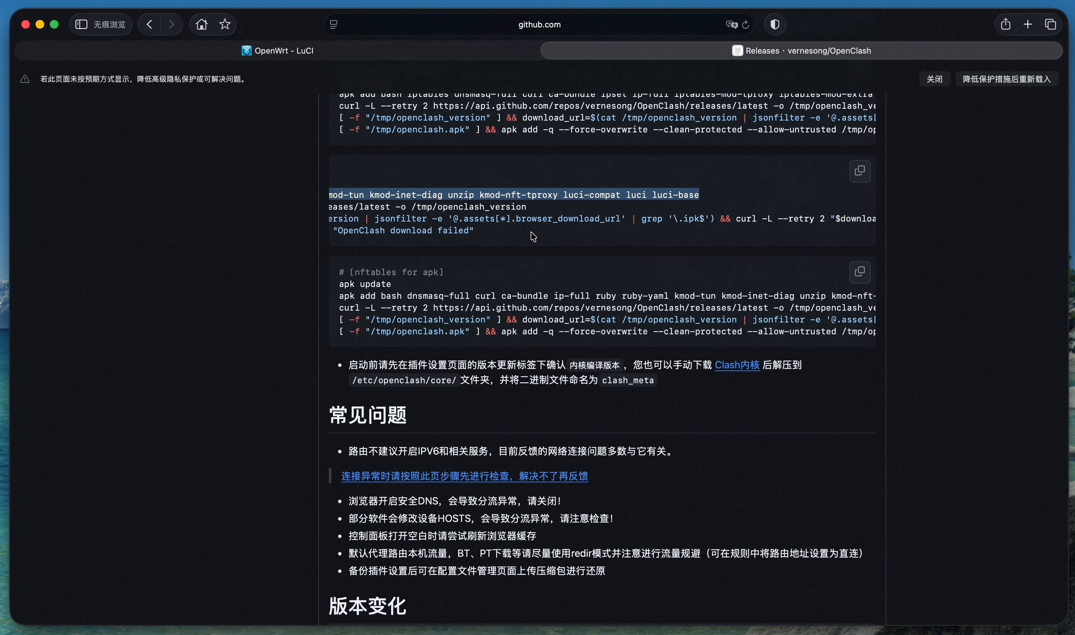
pyautogui.hscroll(-10, 532, 236)
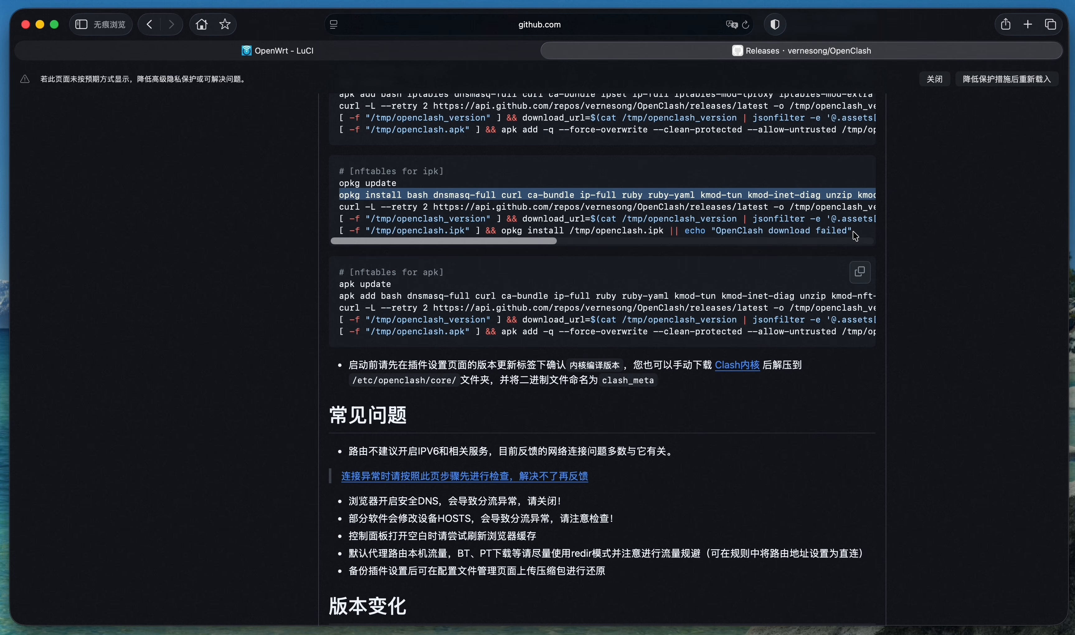
pyautogui.click(862, 232)
pyautogui.moveTo(862, 233); pyautogui.dragTo(332, 206)
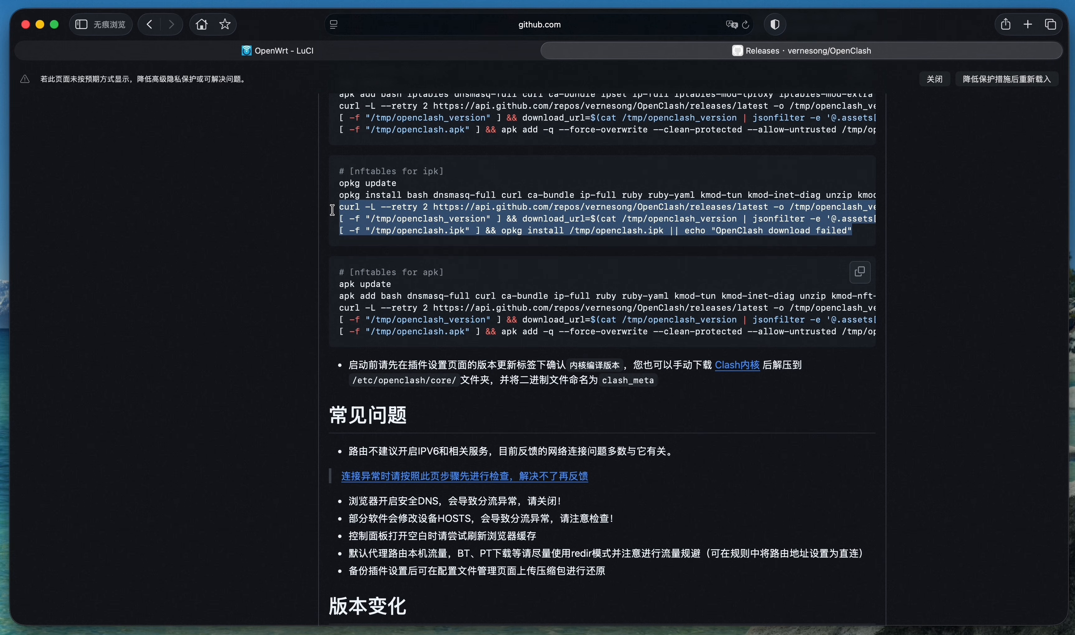
pyautogui.hotkey('ctrl', 'Up')
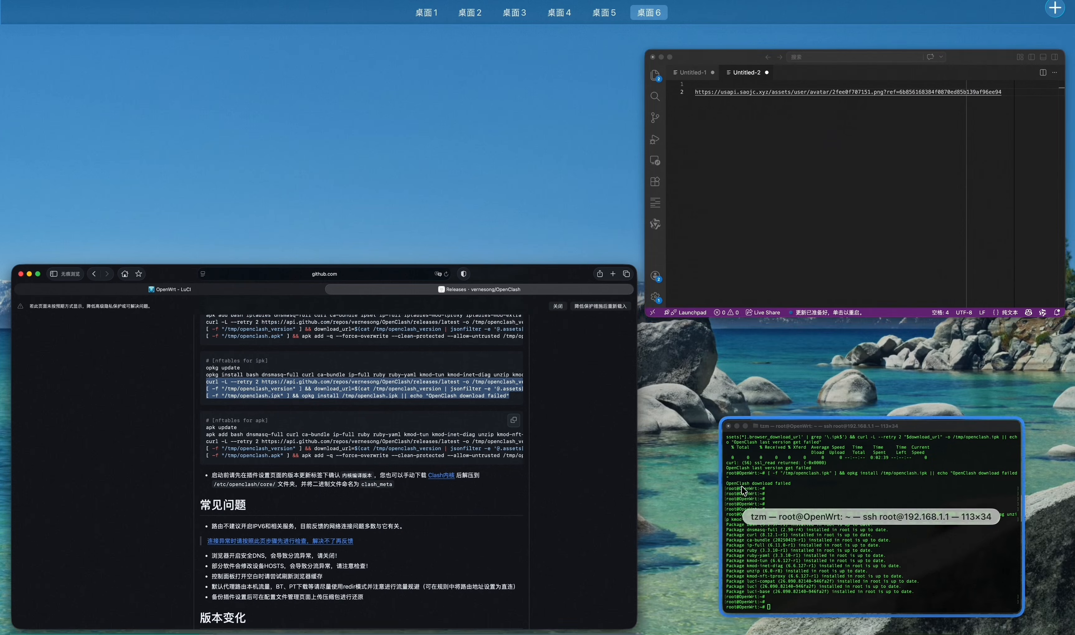
pyautogui.click(724, 499)
pyautogui.press('super+v')
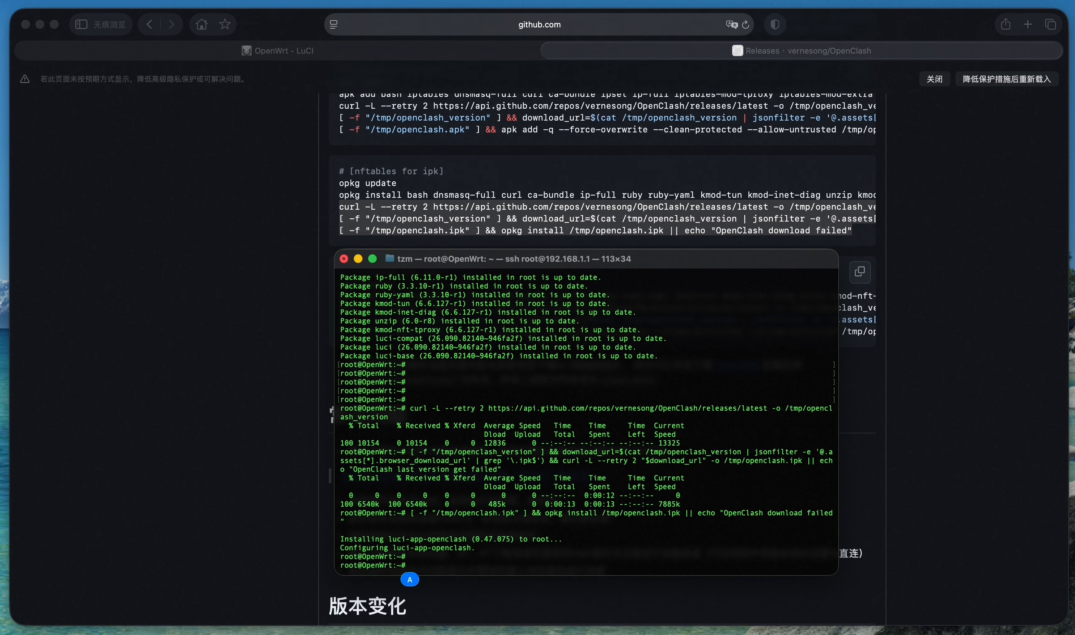
# In the OpenWrt web interface, log out and log back in as root with the account password
pyautogui.click(264, 48)
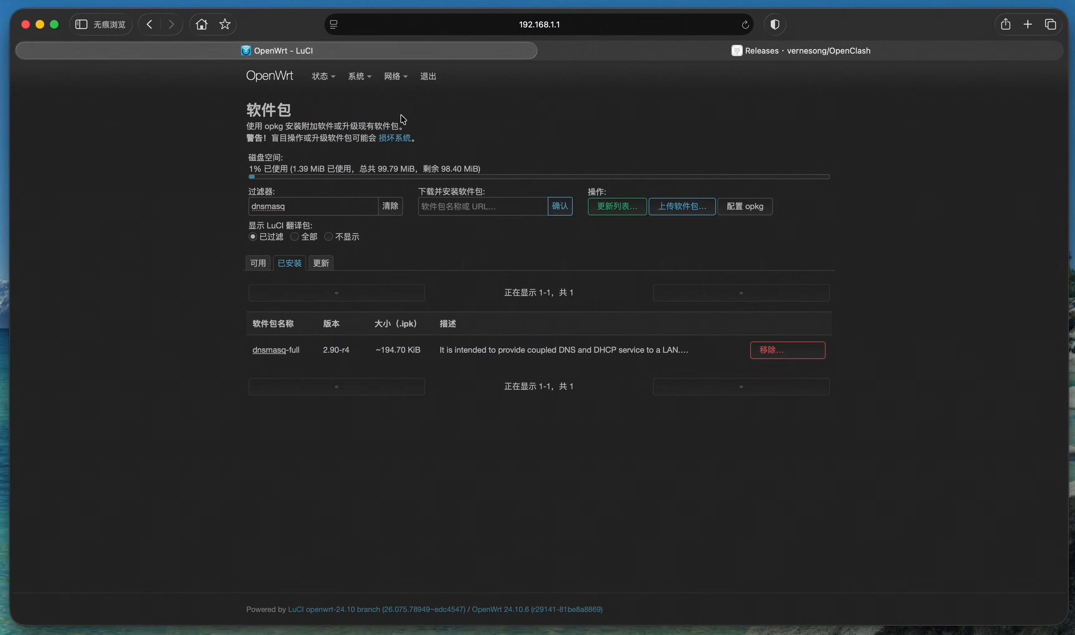
pyautogui.moveTo(359, 77)
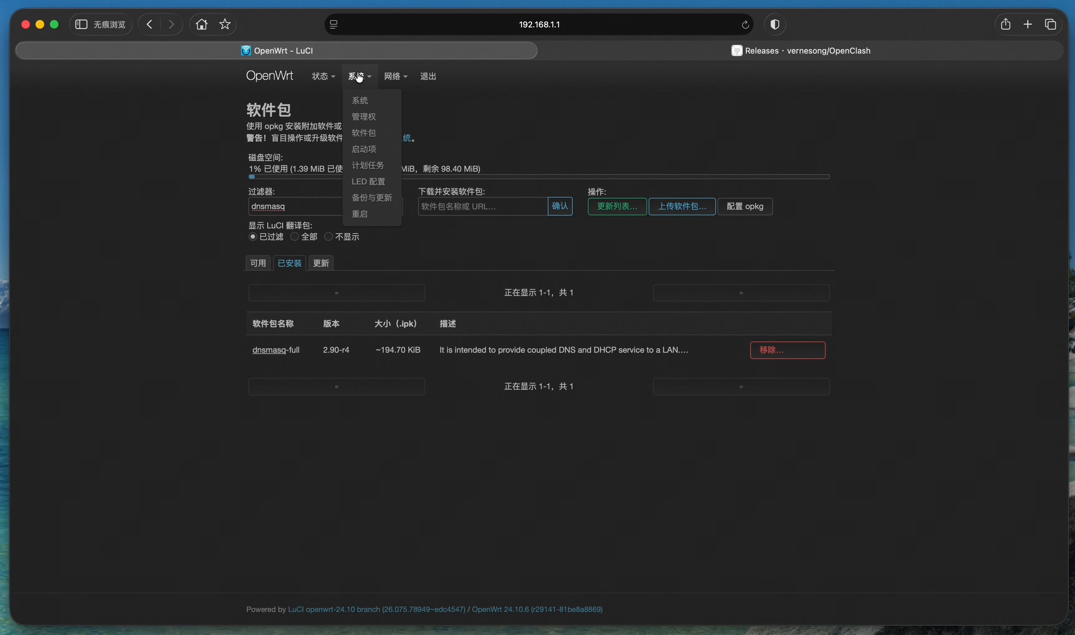
pyautogui.click(428, 77)
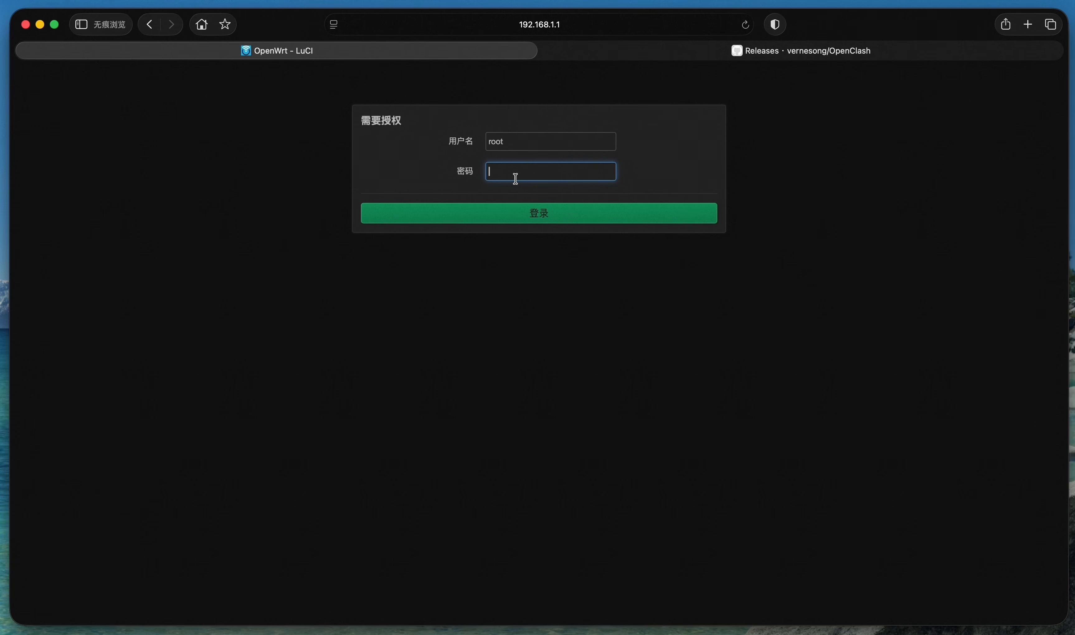
pyautogui.write('***')
pyautogui.press('Return')
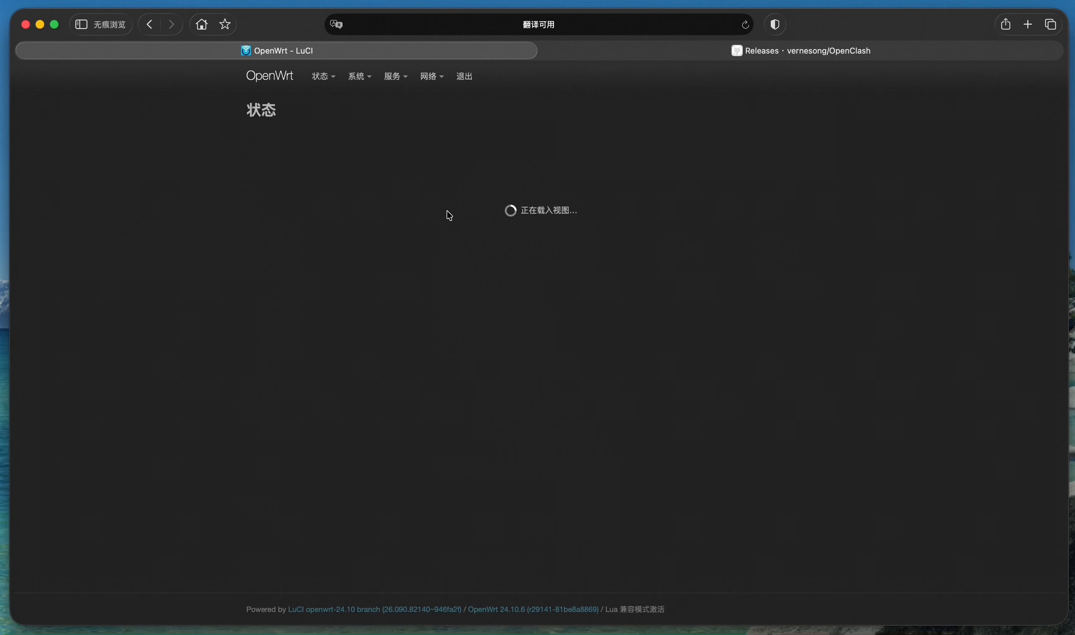
# Open the OpenClash service, agree to download the missing core, and set Smart 内核 to 启用 in the 检查更新 dialog
pyautogui.moveTo(397, 76)
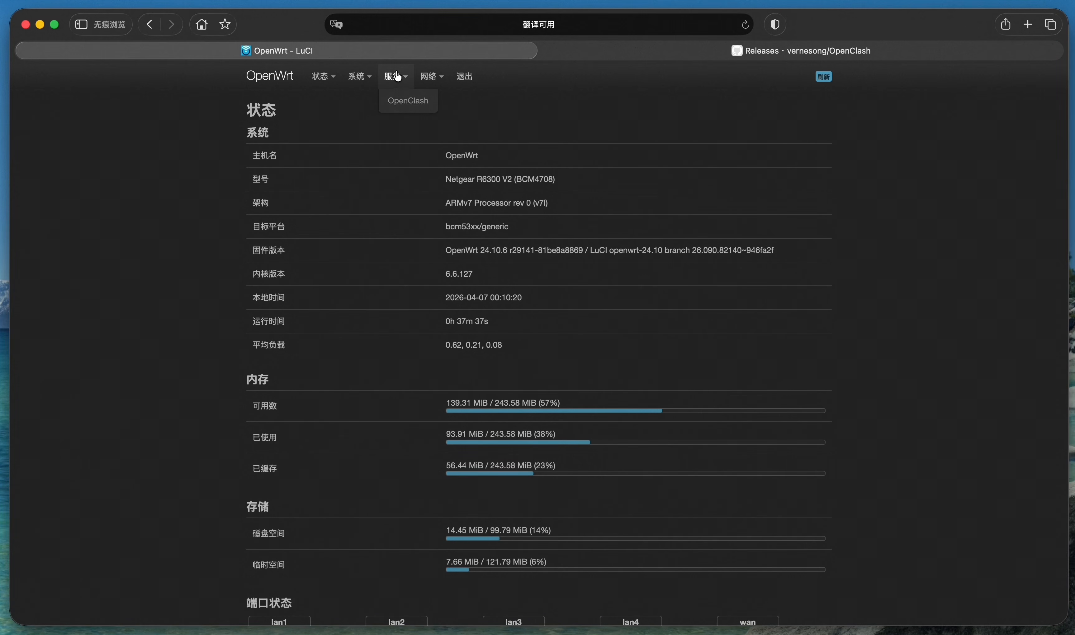
pyautogui.click(403, 102)
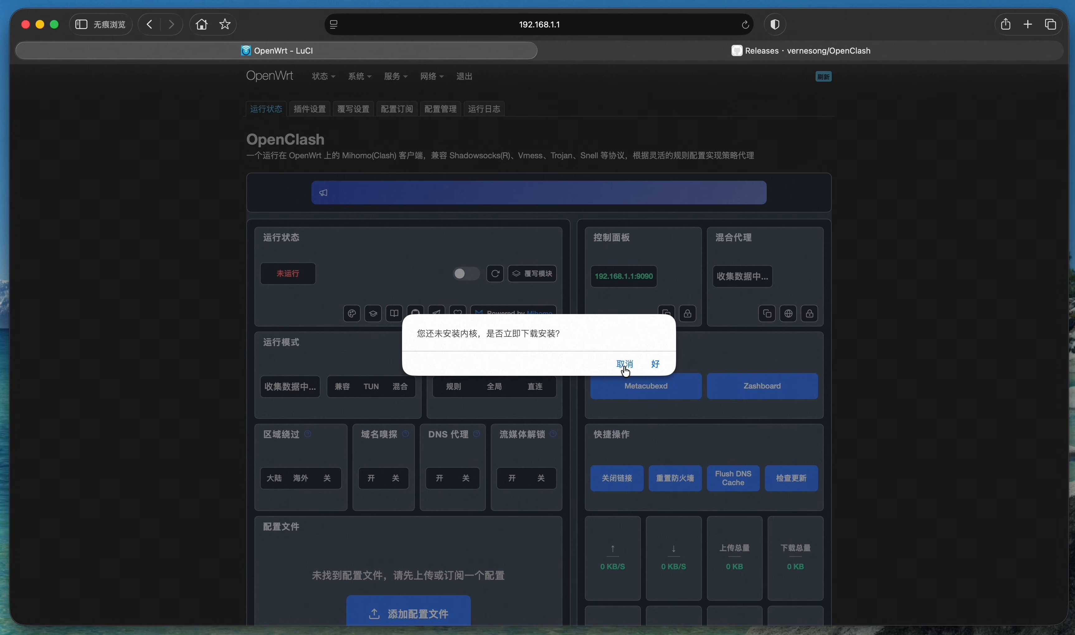
pyautogui.click(657, 367)
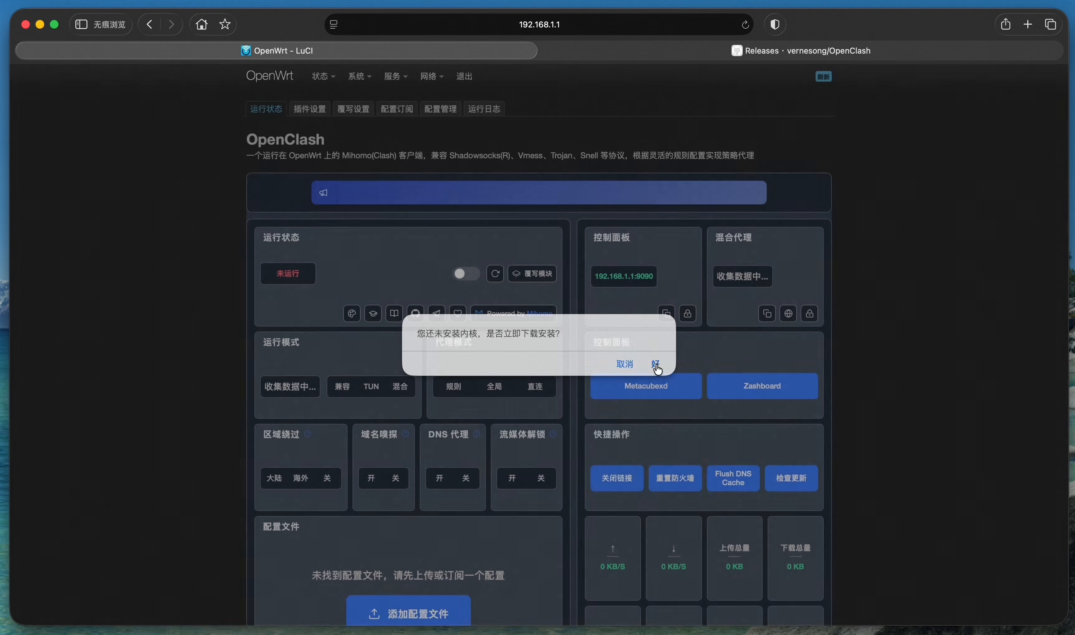
pyautogui.click(350, 299)
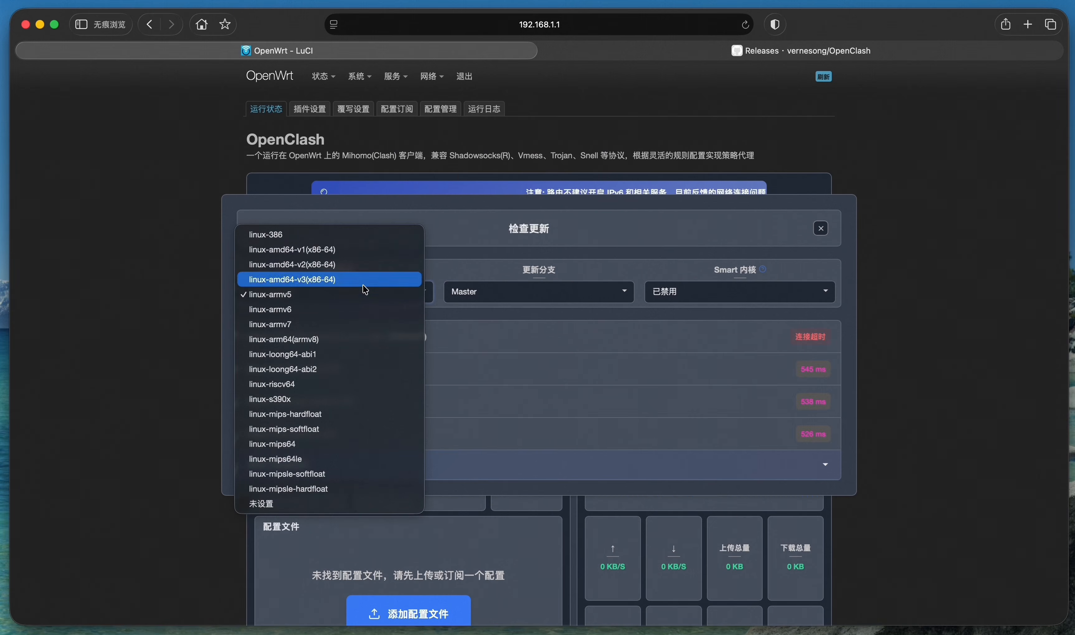
pyautogui.click(749, 284)
pyautogui.click(748, 284)
pyautogui.click(728, 311)
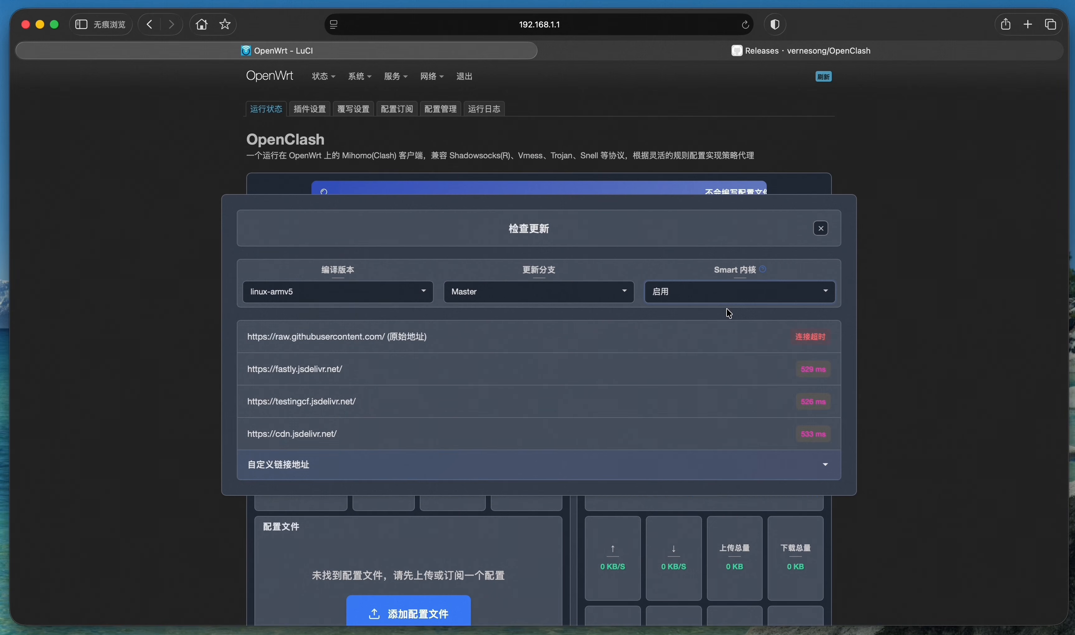
# Open 版本更新 in the OpenClash 插件设置, keep Smart 内核 at 启用, and save the configuration
pyautogui.click(314, 112)
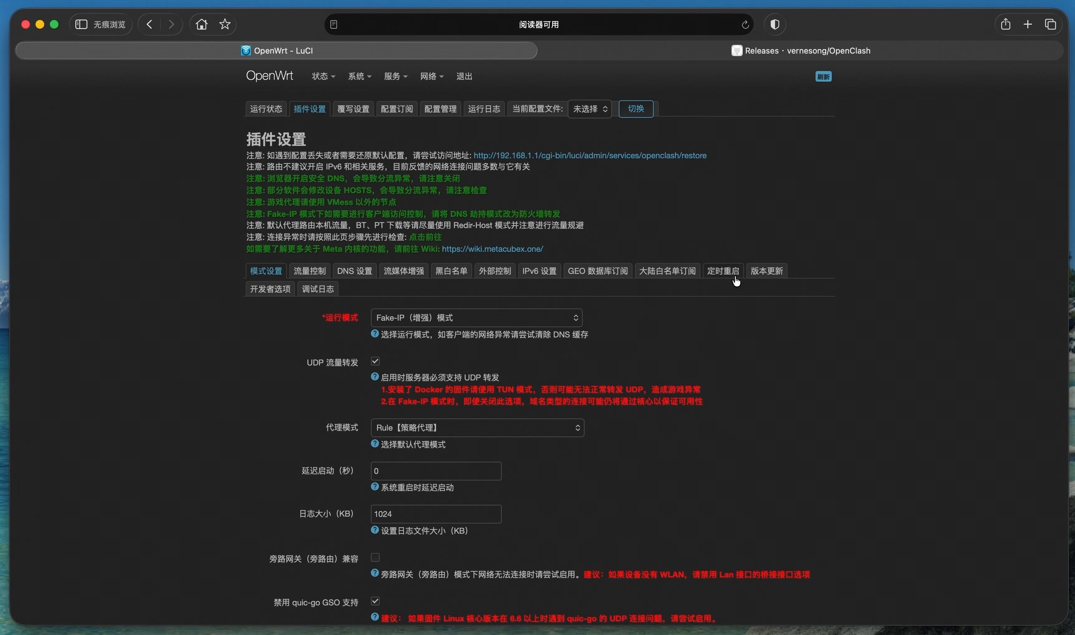
pyautogui.click(767, 271)
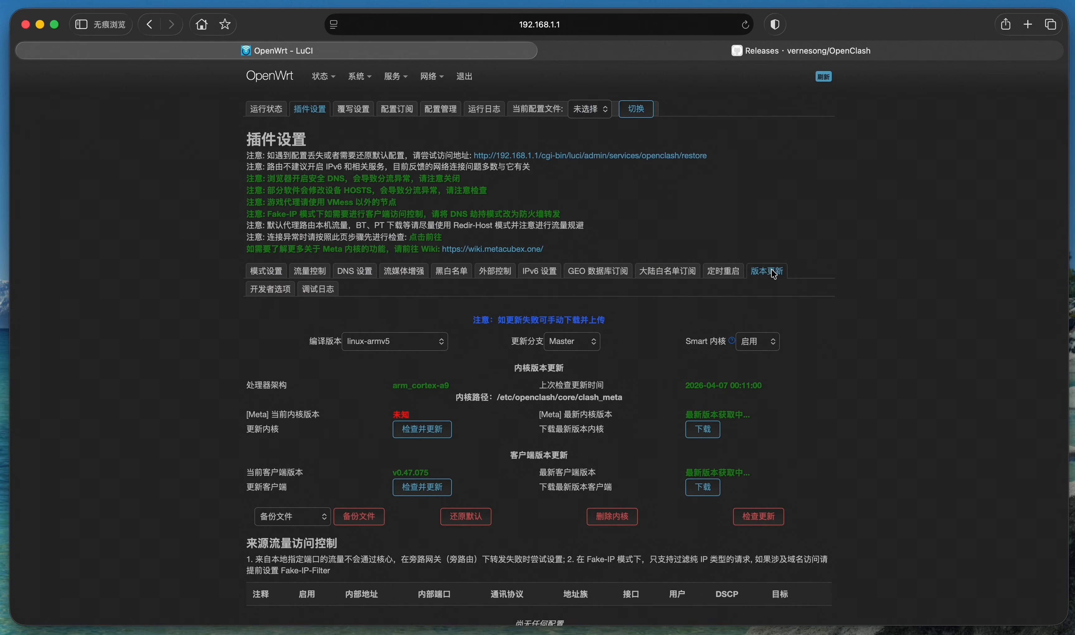
pyautogui.click(751, 344)
pyautogui.click(753, 344)
pyautogui.scroll(-5, 545, 458)
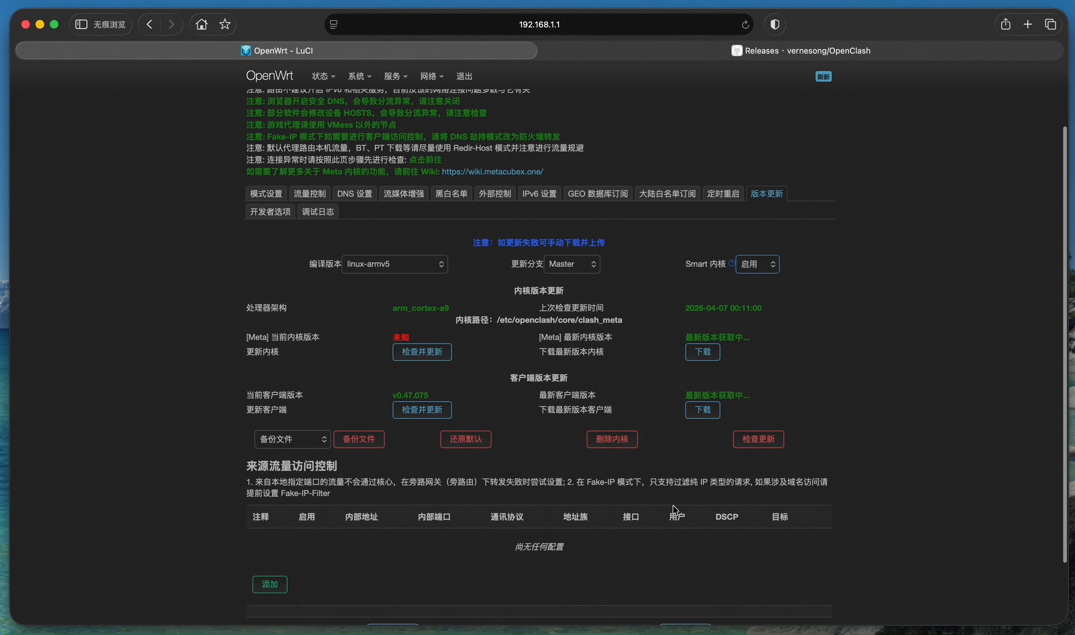
pyautogui.click(401, 572)
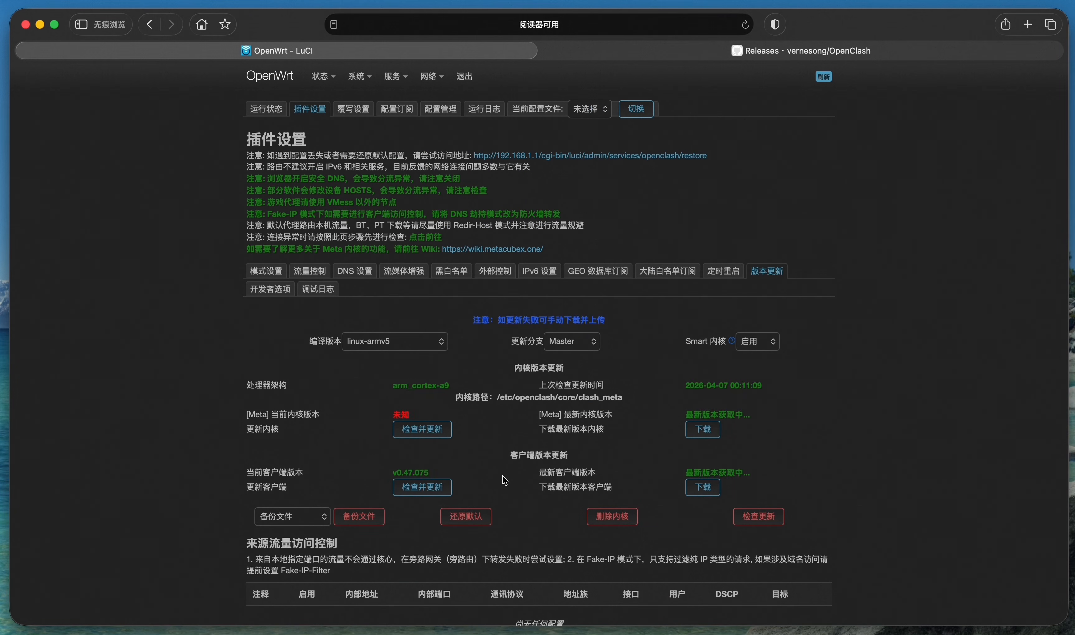
# Try to download the latest Meta core version, and reload the settings page by resending the form
pyautogui.scroll(-3, 502, 475)
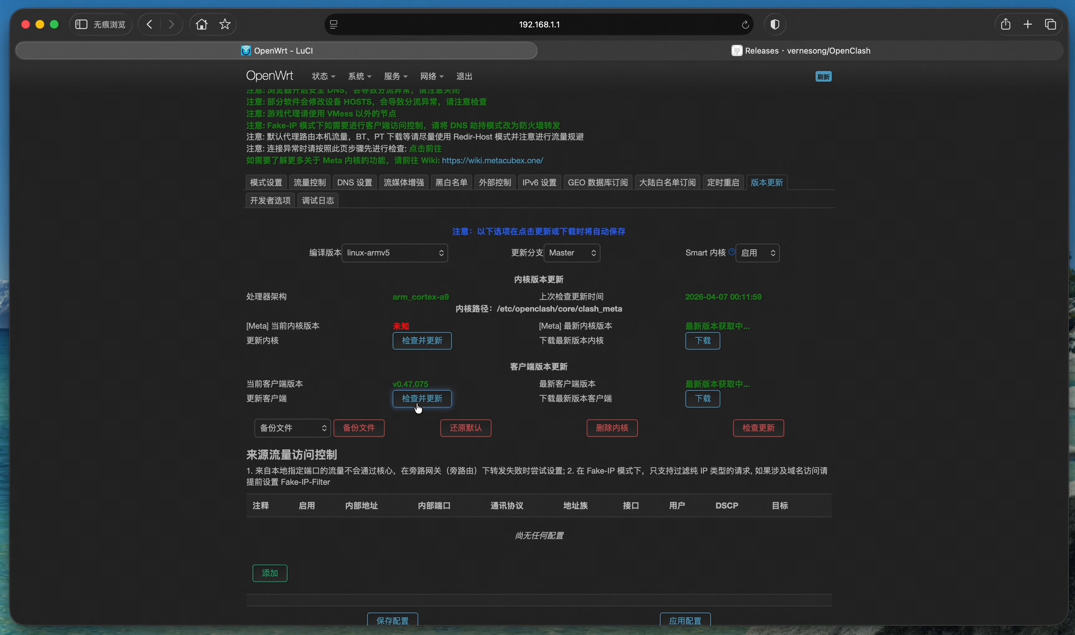
pyautogui.press('super+r')
pyautogui.click(703, 363)
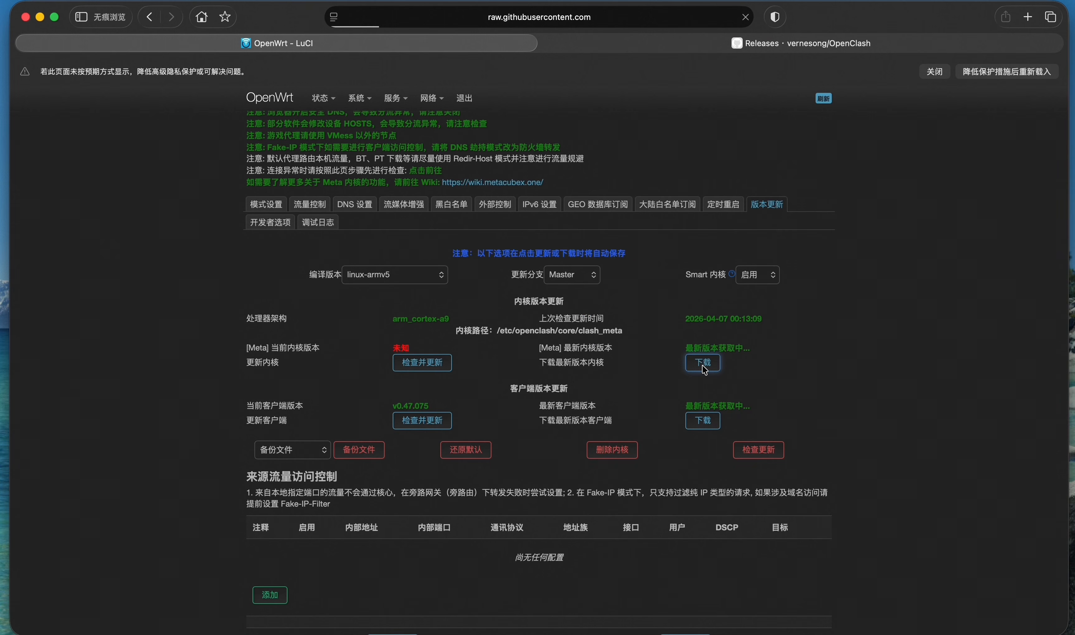
pyautogui.click(746, 17)
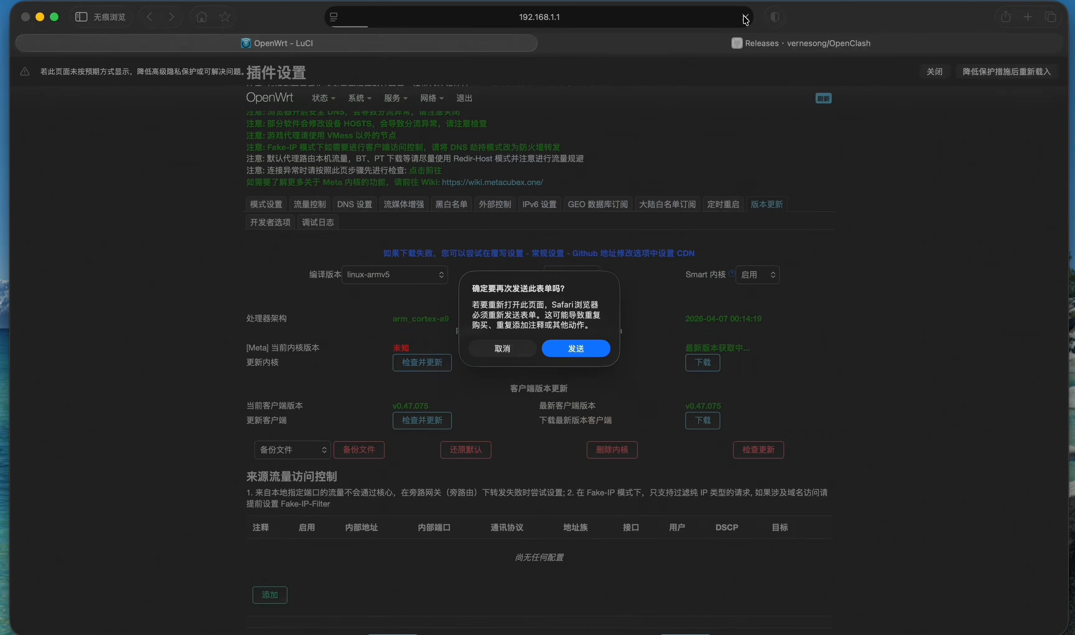
pyautogui.click(577, 347)
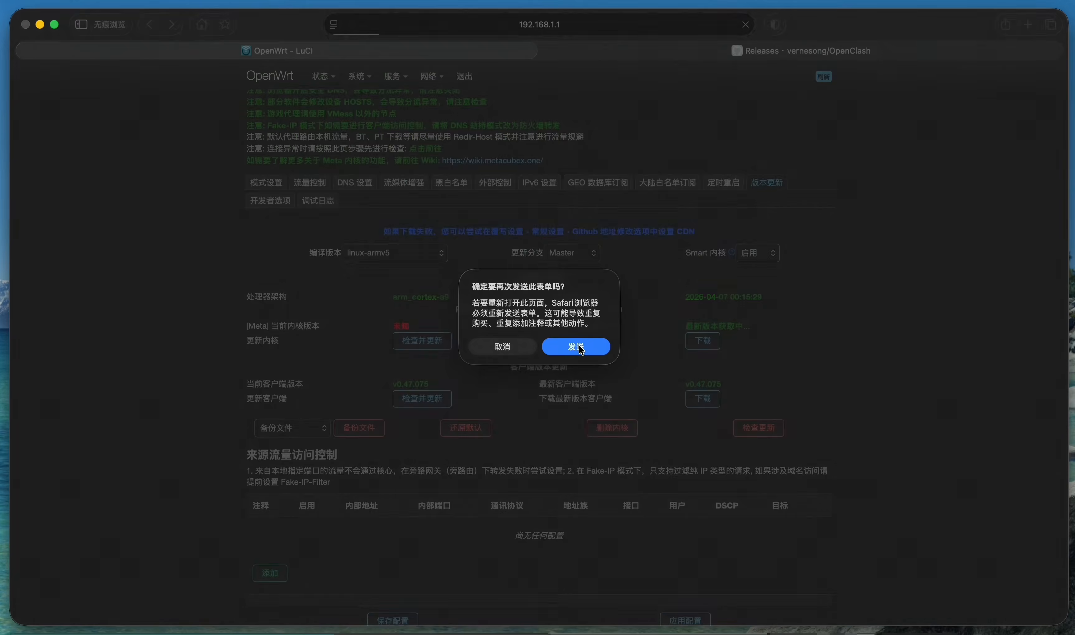
pyautogui.click(578, 349)
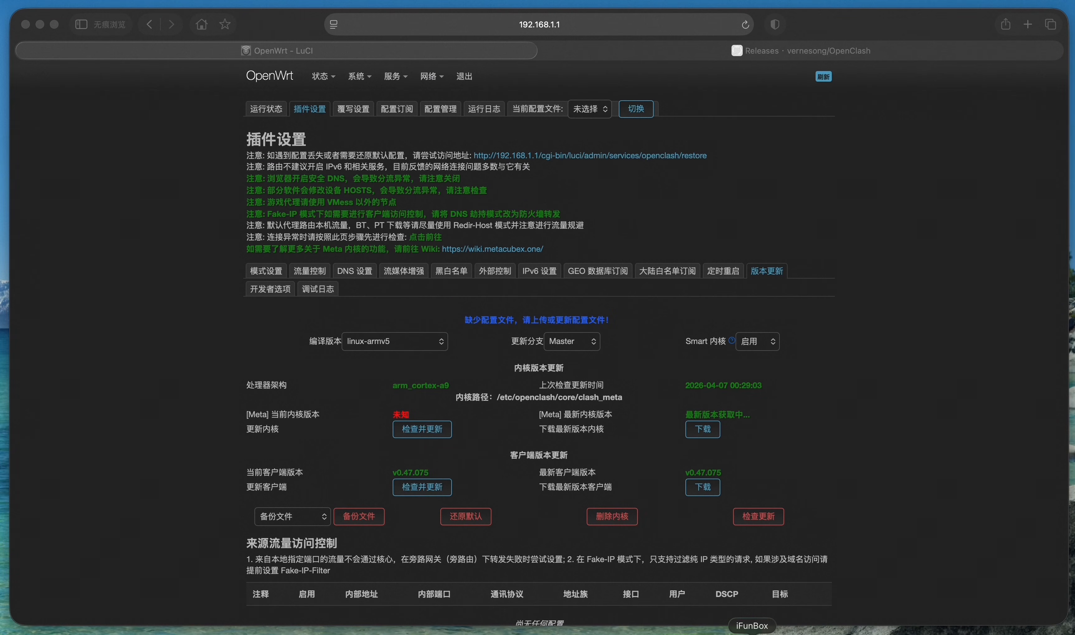
# Download the latest Meta core, save clash-linux-armv5.tar.gz to the Desktop, and dismiss the repeated save dialog
pyautogui.click(703, 434)
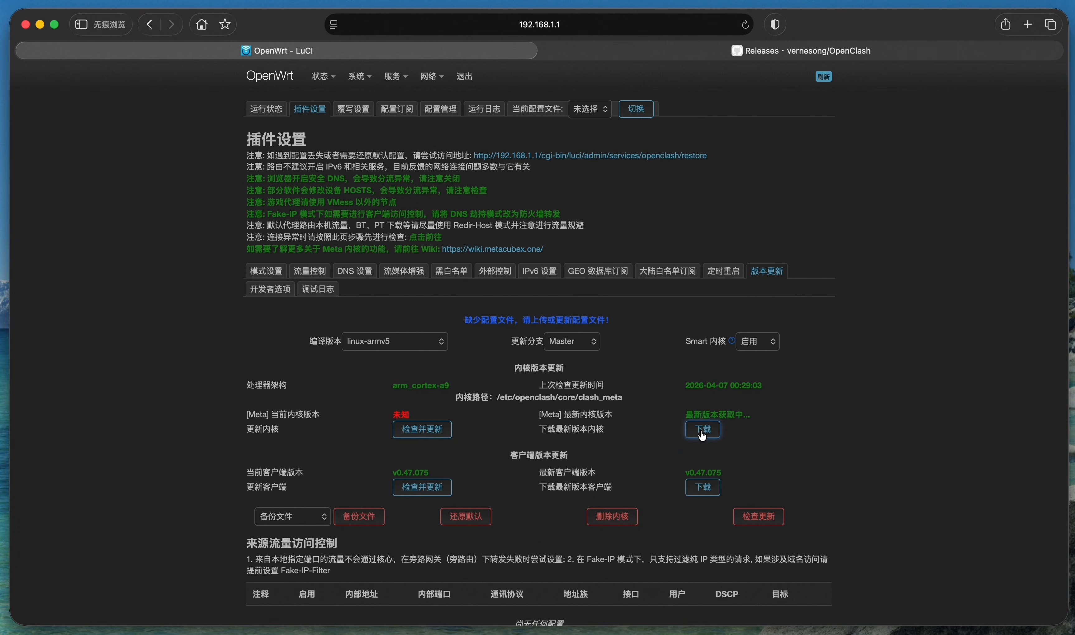
pyautogui.click(703, 434)
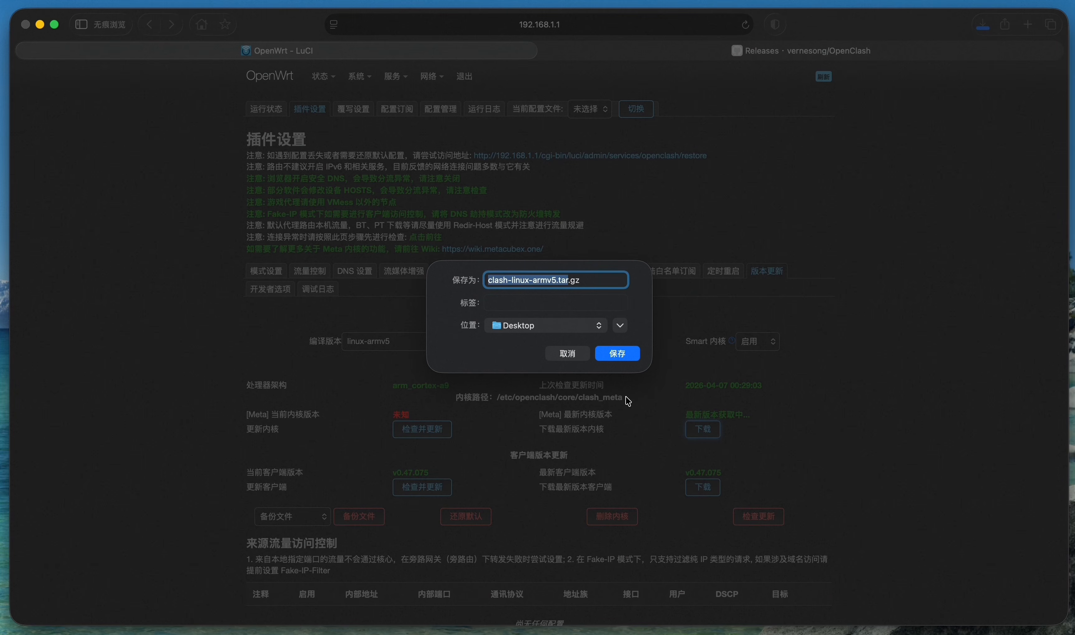
pyautogui.click(622, 356)
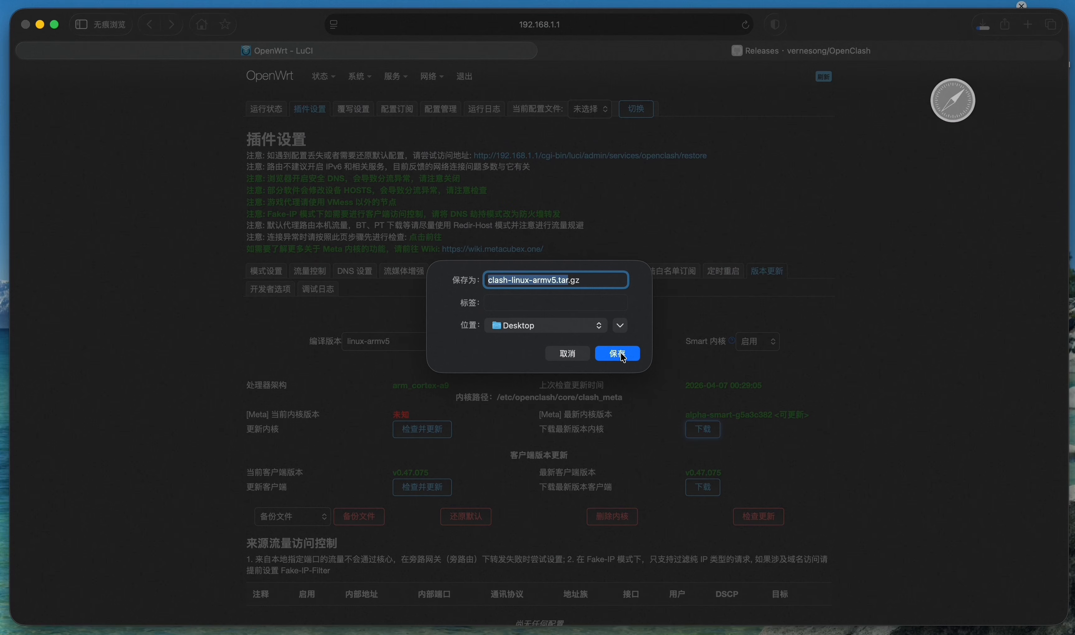
pyautogui.click(579, 362)
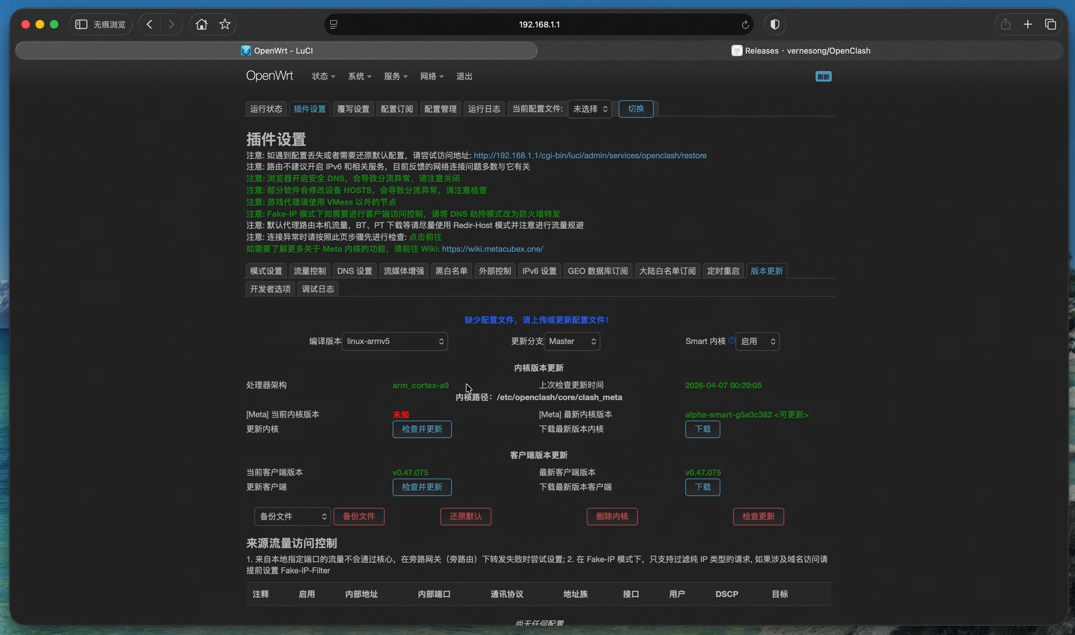
# Copy the processor architecture arm_cortex-a9 and search Baidu in a new tab for "arm_cortex-a9是什么内核"
pyautogui.moveTo(391, 387); pyautogui.dragTo(454, 385)
pyautogui.press('super+c')
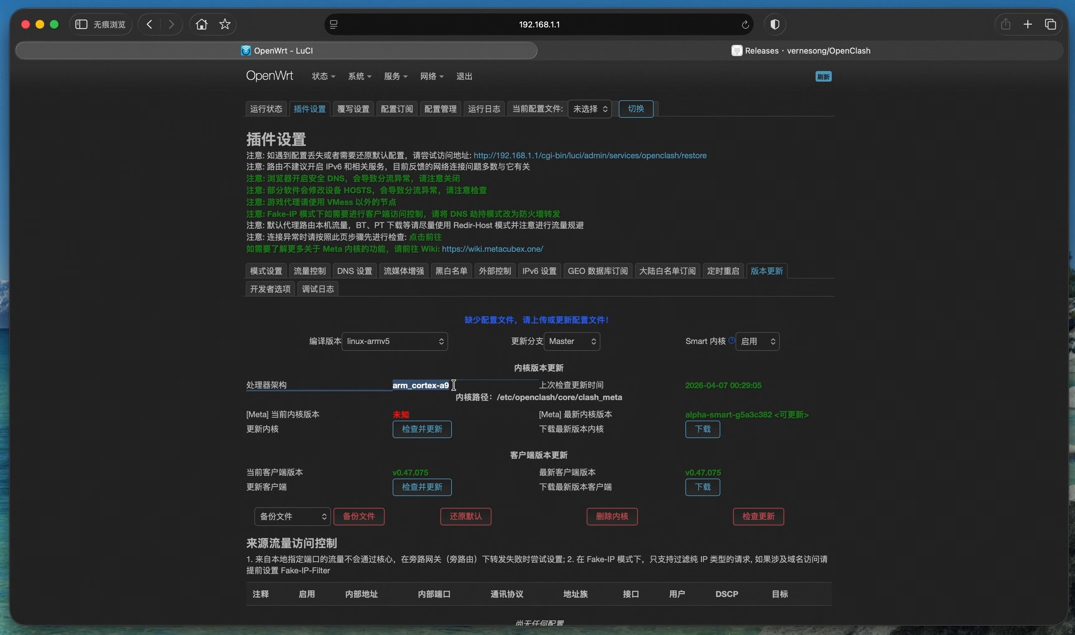
pyautogui.click(1028, 25)
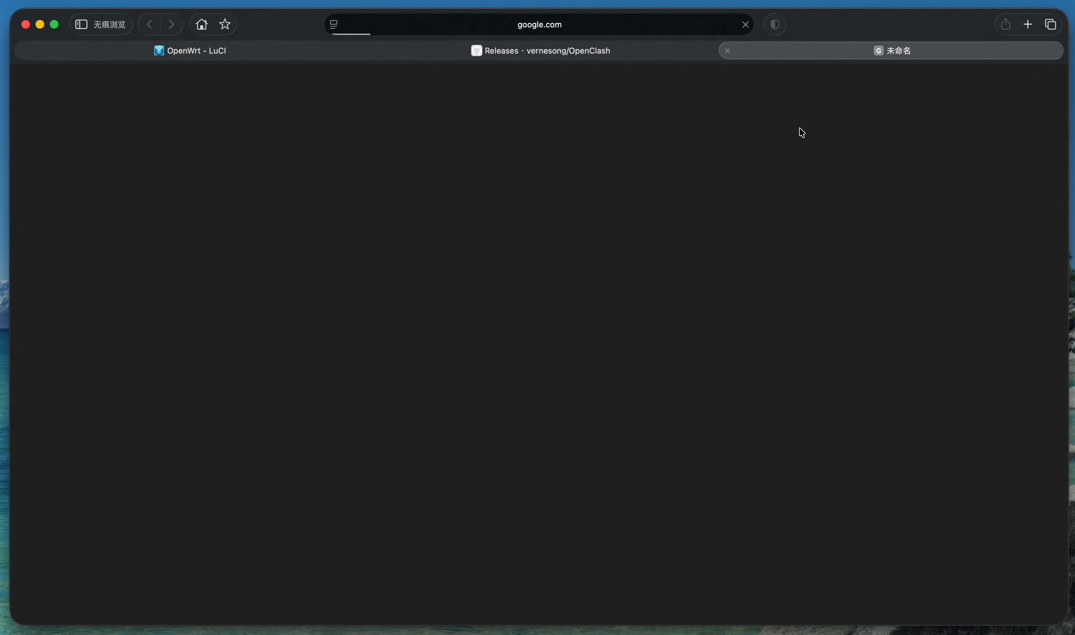
pyautogui.click(583, 29)
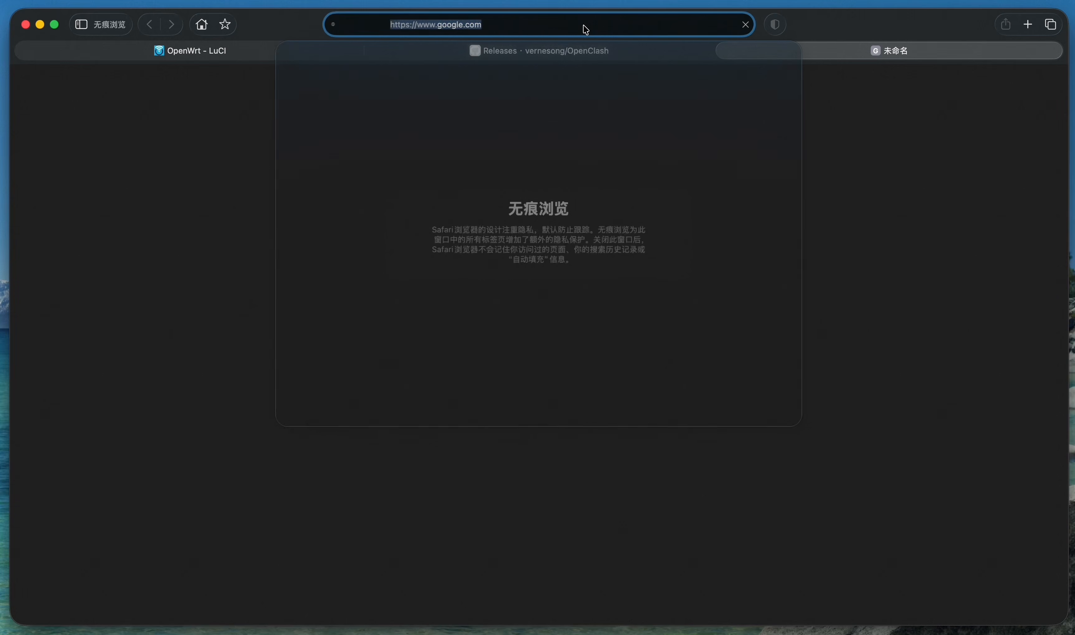
pyautogui.write('baidu')
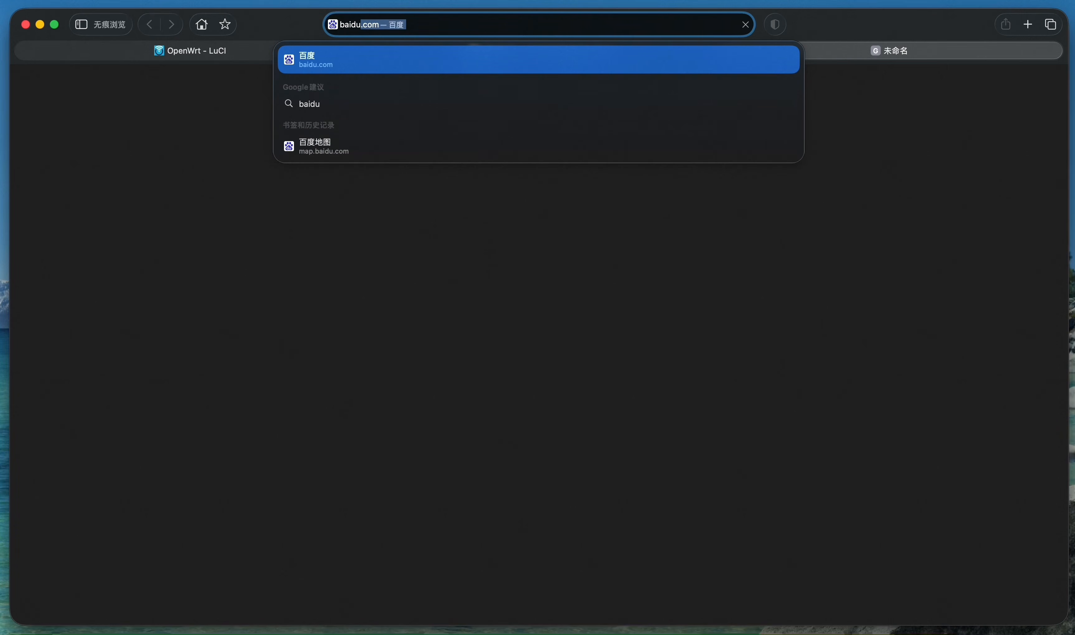
pyautogui.press('Return')
pyautogui.press('super+v')
pyautogui.write('是什么内核')
pyautogui.press('Return')
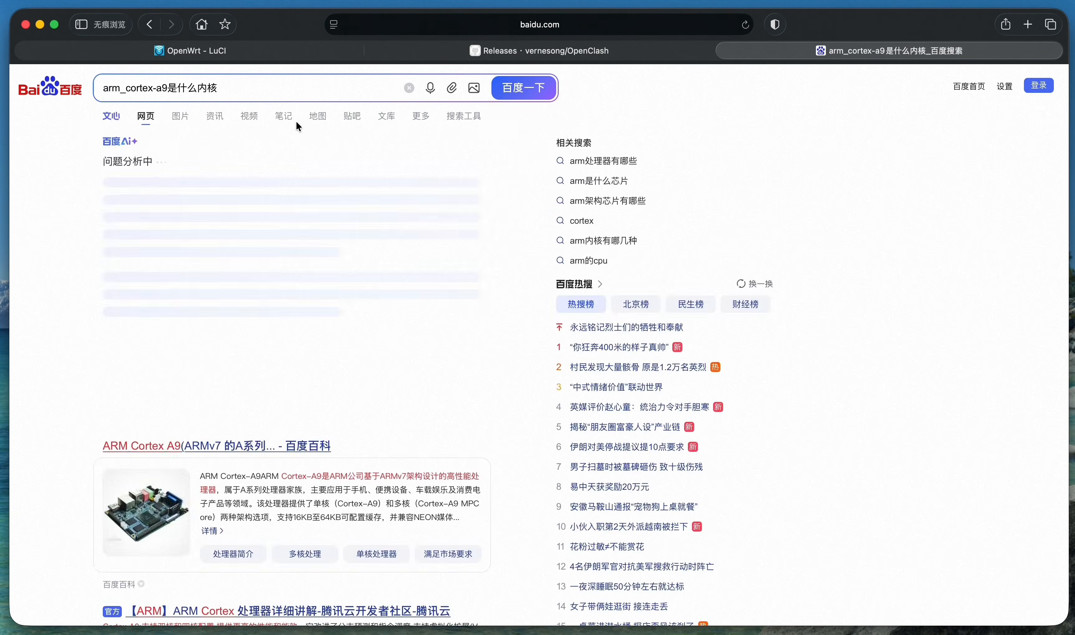
# Review the results, search Baidu for "arm_cortex-a9是linux armv8吗", and return to the OpenClash 插件设置 page
pyautogui.scroll(-3, 238, 357)
pyautogui.scroll(-6, 238, 356)
pyautogui.click(247, 89)
pyautogui.press('BackSpace')
pyautogui.press('BackSpace')
pyautogui.press('BackSpace')
pyautogui.press('BackSpace')
pyautogui.write('linux armv8吗')
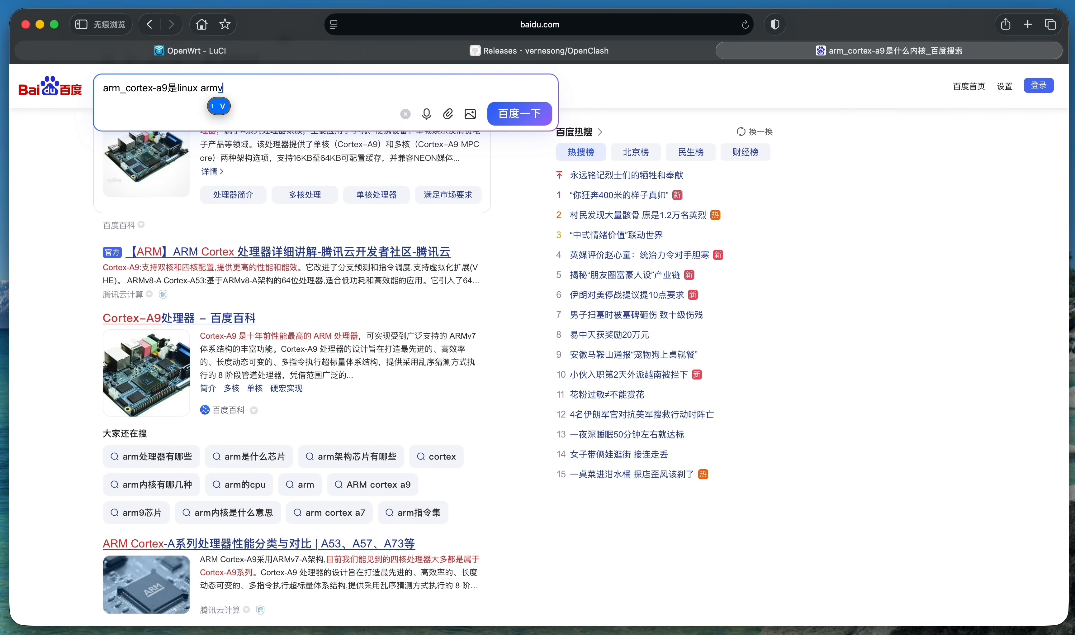
pyautogui.press('Return')
pyautogui.scroll(-4, 292, 353)
pyautogui.click(149, 24)
pyautogui.scroll(8, 218, 262)
pyautogui.click(301, 51)
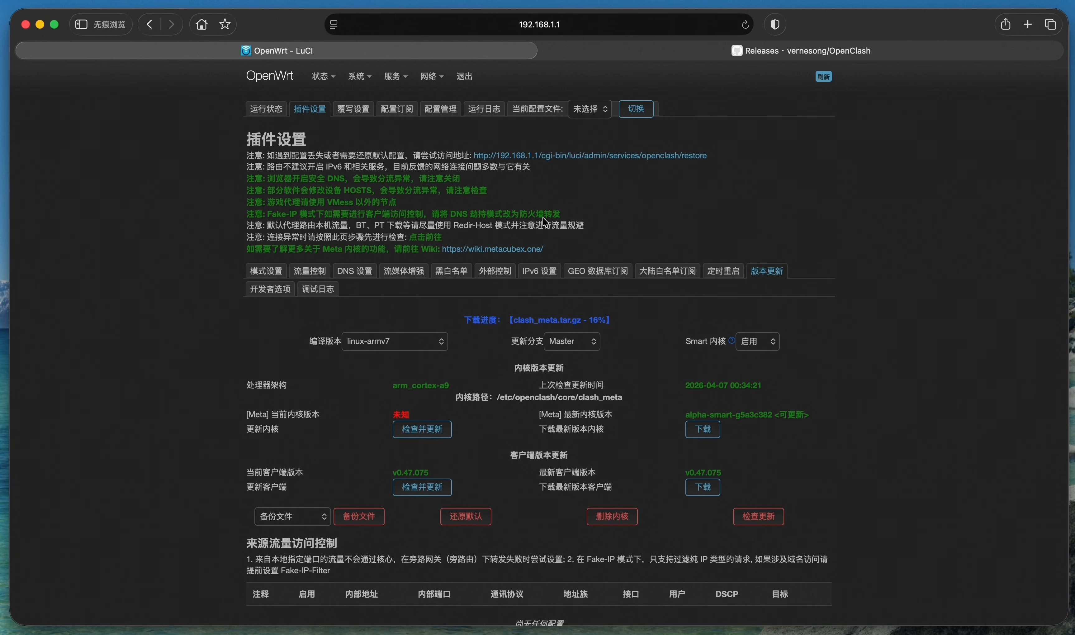
# Check the linux-armv7 option for 编译版本 and set the core build to linux-armv5
pyautogui.click(408, 346)
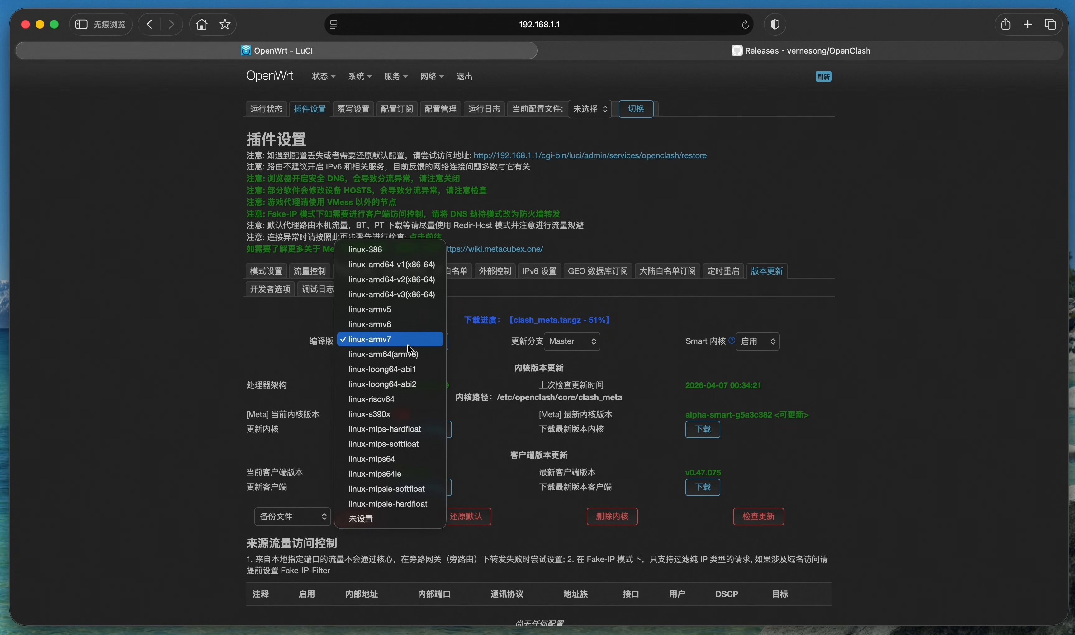
pyautogui.click(406, 342)
pyautogui.click(401, 343)
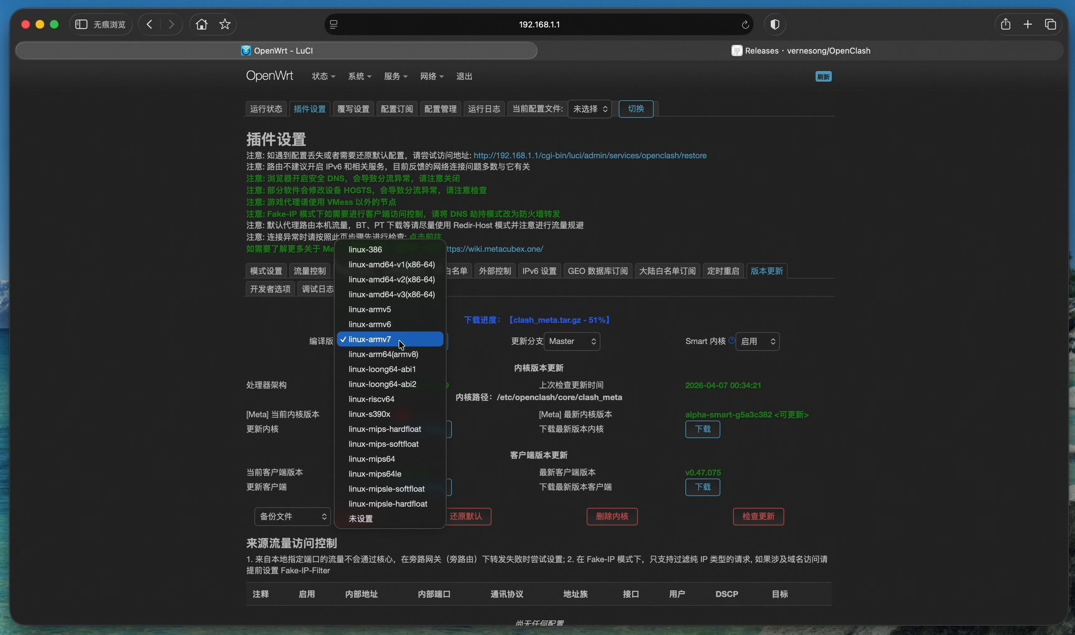
pyautogui.click(388, 318)
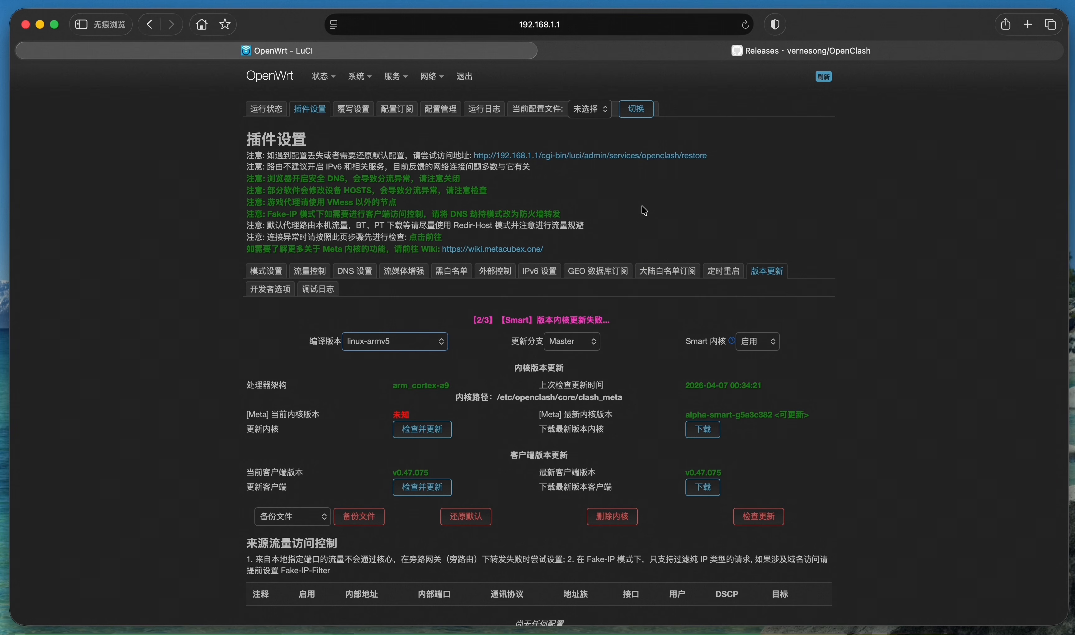
# Open the Smart 内核 reference on GitHub, examine the vernesong/mihomo release notes, and return to the OpenClash settings
pyautogui.click(732, 342)
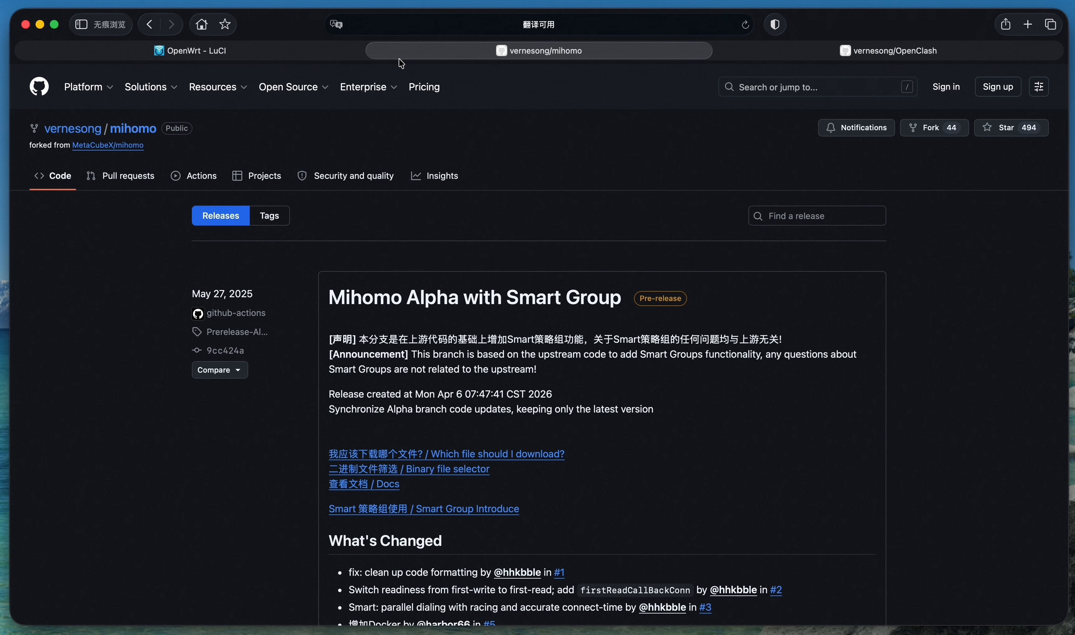
pyautogui.scroll(-10, 513, 326)
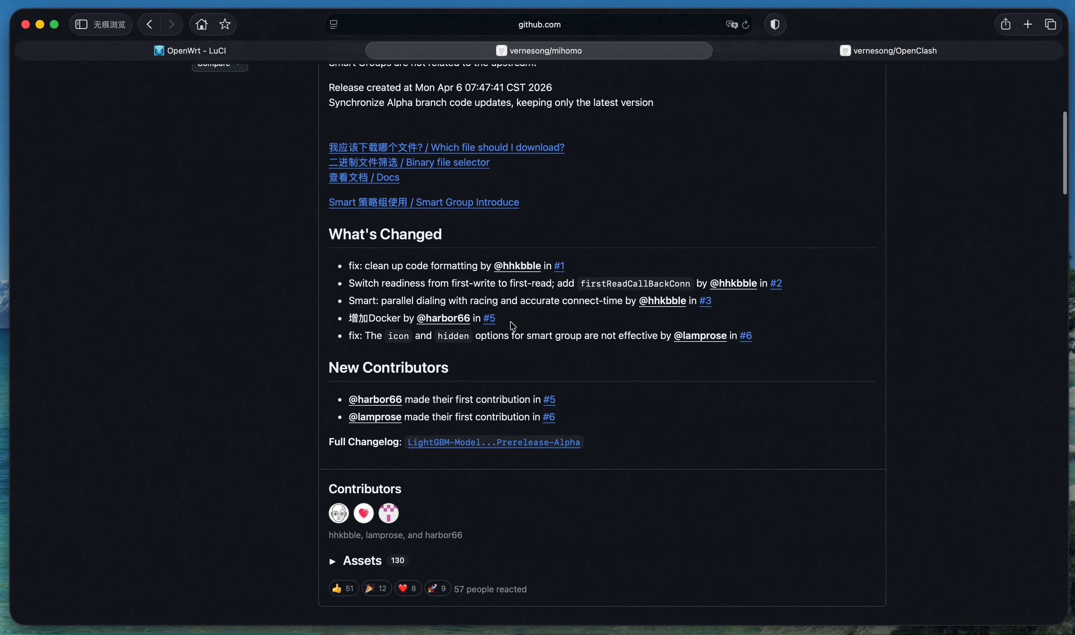
pyautogui.scroll(-4, 509, 321)
pyautogui.click(375, 51)
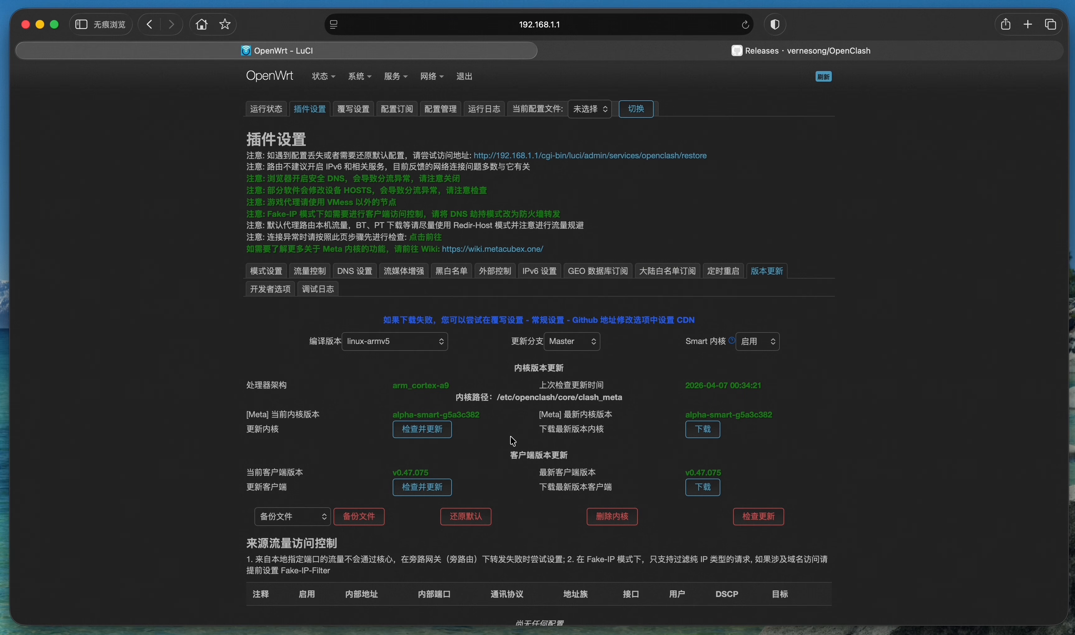
# Open the OpenClash 运行状态 page and start adding a configuration file through 订阅链接
pyautogui.click(270, 113)
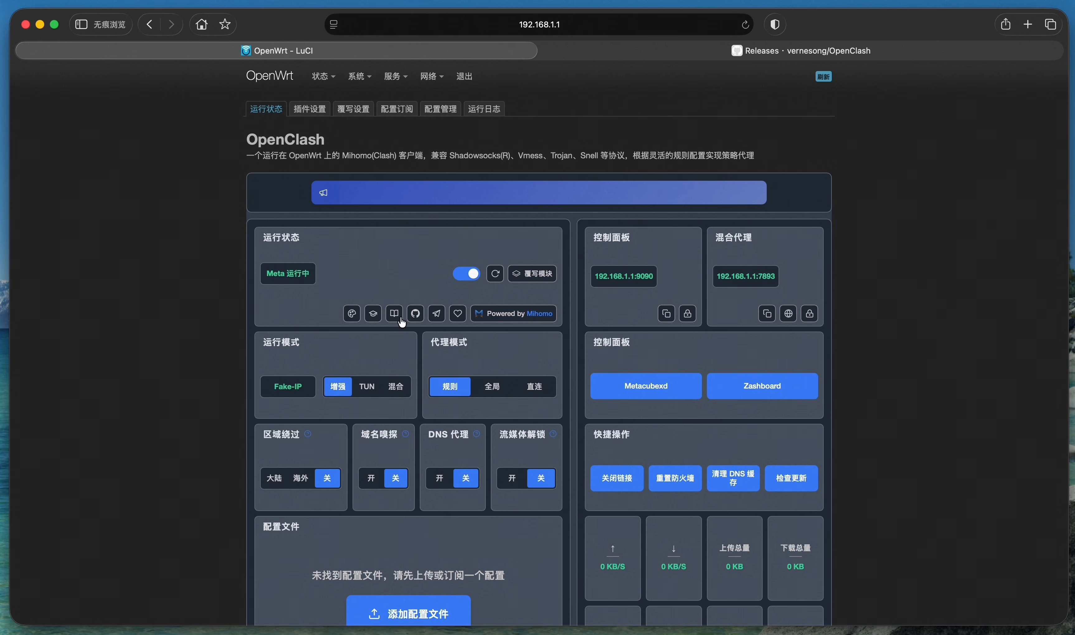
pyautogui.scroll(-3, 405, 436)
pyautogui.click(398, 526)
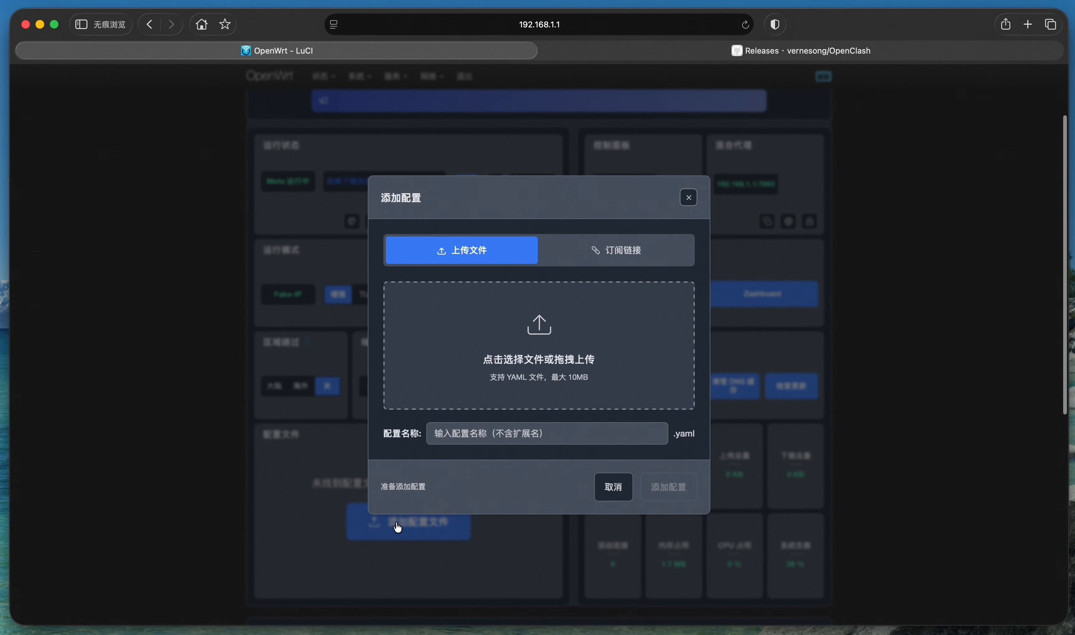
pyautogui.click(616, 261)
# Copy the private subscription link from the code editor and paste it into the new configuration's 订阅地址
pyautogui.press('super+Tab')
pyautogui.click(323, 151)
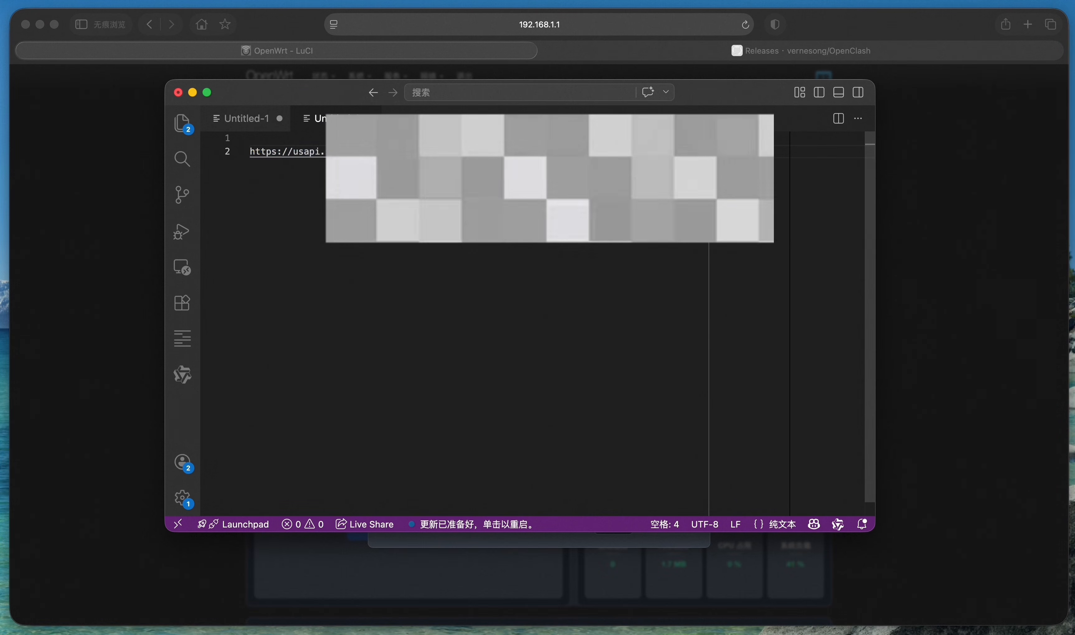
pyautogui.tripleClick(322, 152)
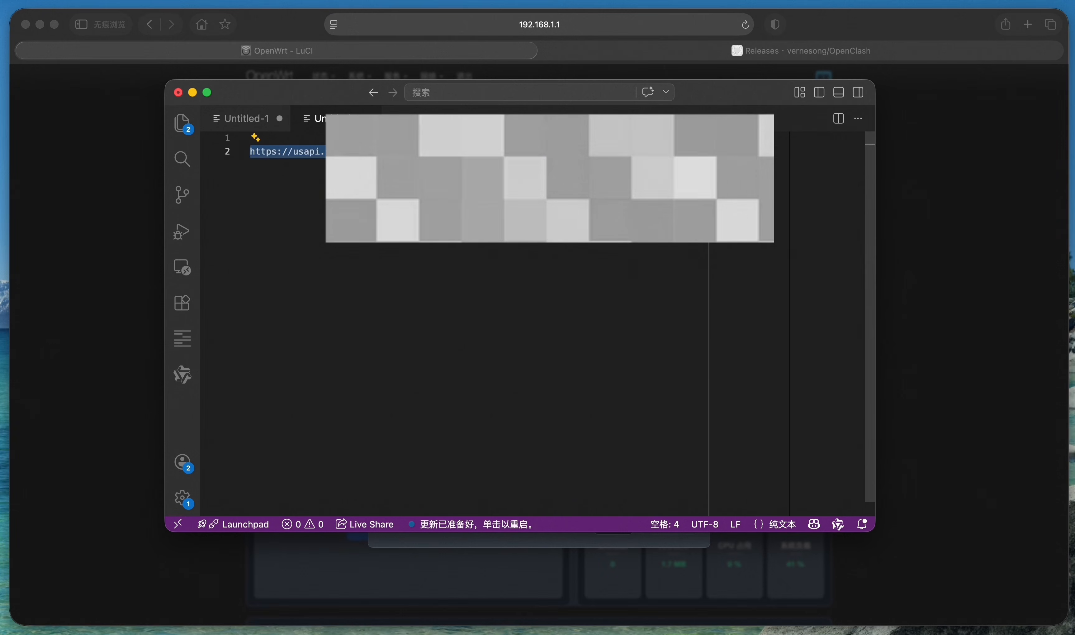
pyautogui.click(1042, 364)
pyautogui.click(547, 320)
pyautogui.press('super+v')
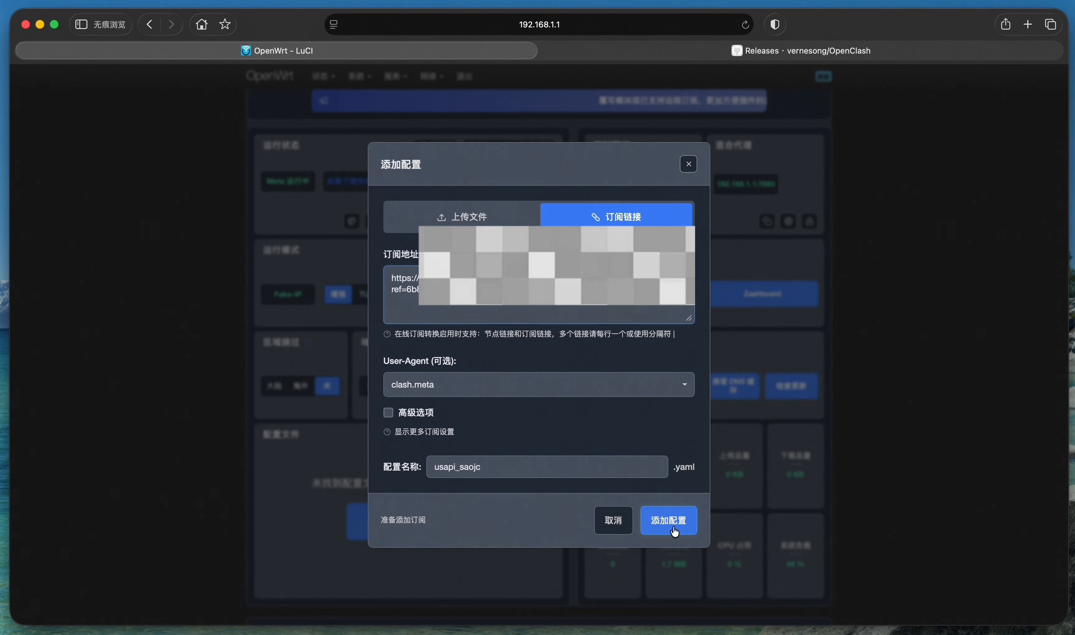
# Add the subscription configuration and select usapi_saojc.yaml as the OpenClash configuration file
pyautogui.click(668, 520)
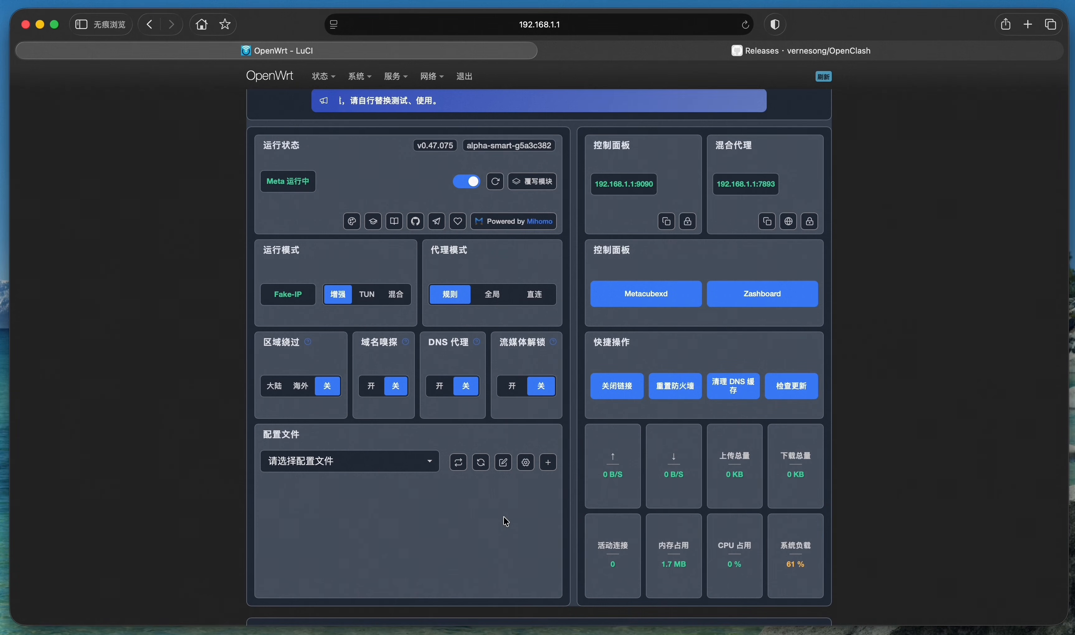
pyautogui.click(377, 462)
pyautogui.click(375, 479)
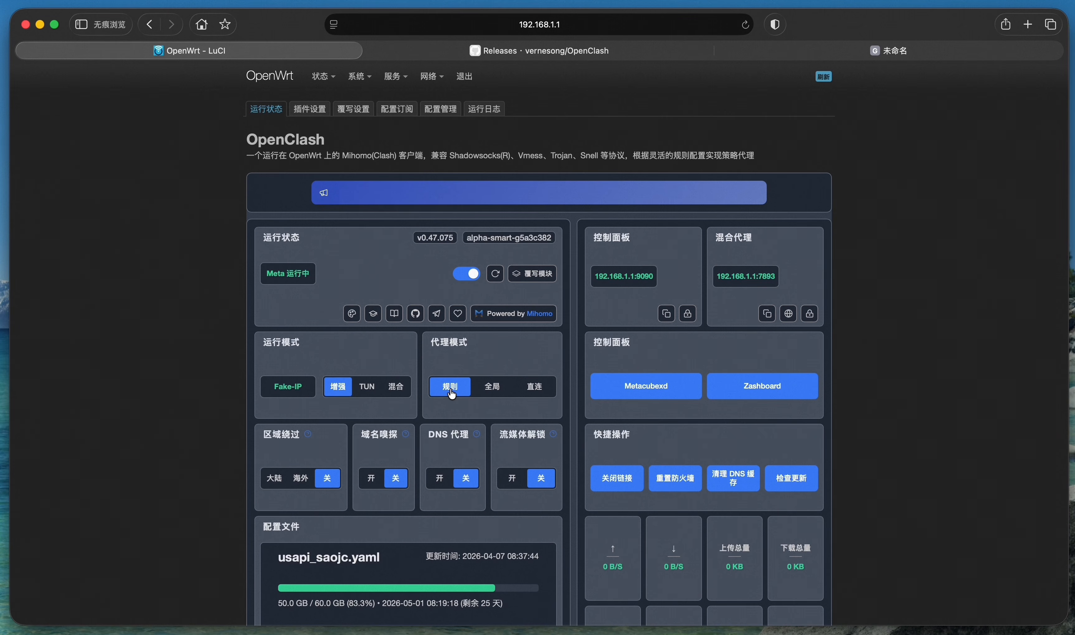
# Set DNS 代理 to 开 and 区域绕过 to 大陆 for OpenClash
pyautogui.click(437, 487)
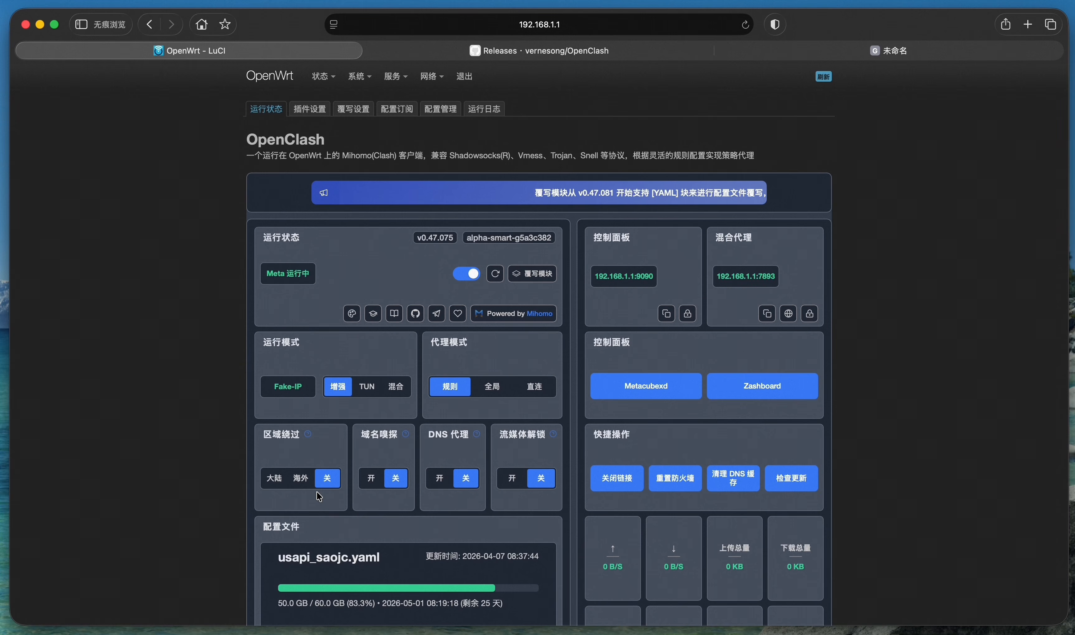
pyautogui.click(276, 488)
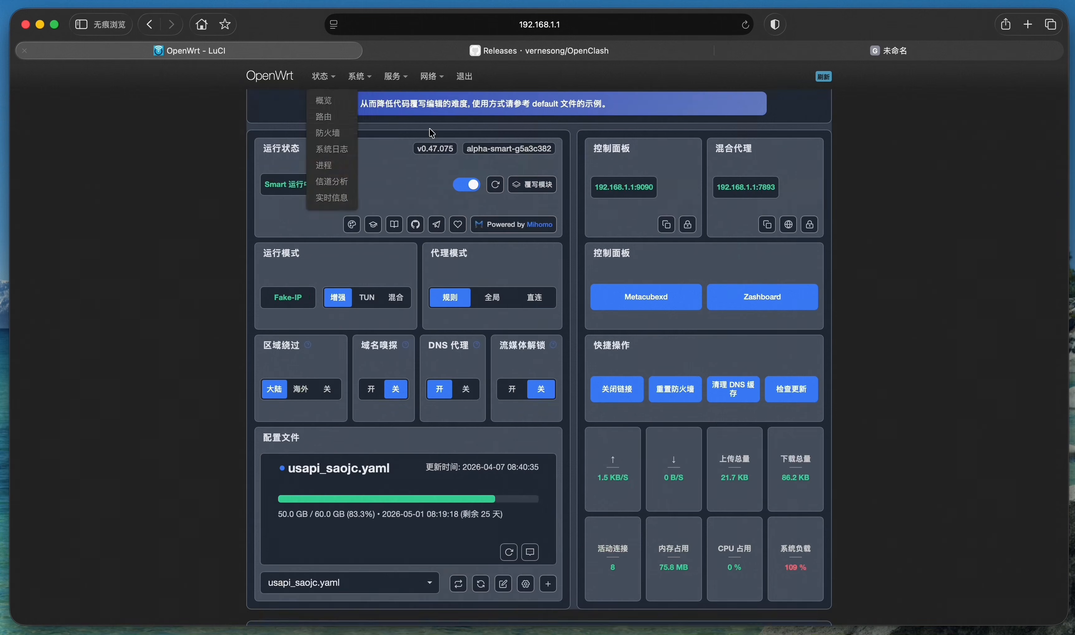
# Reboot the router from the OpenWrt web interface and log back in as root with the account password
pyautogui.scroll(5, 432, 133)
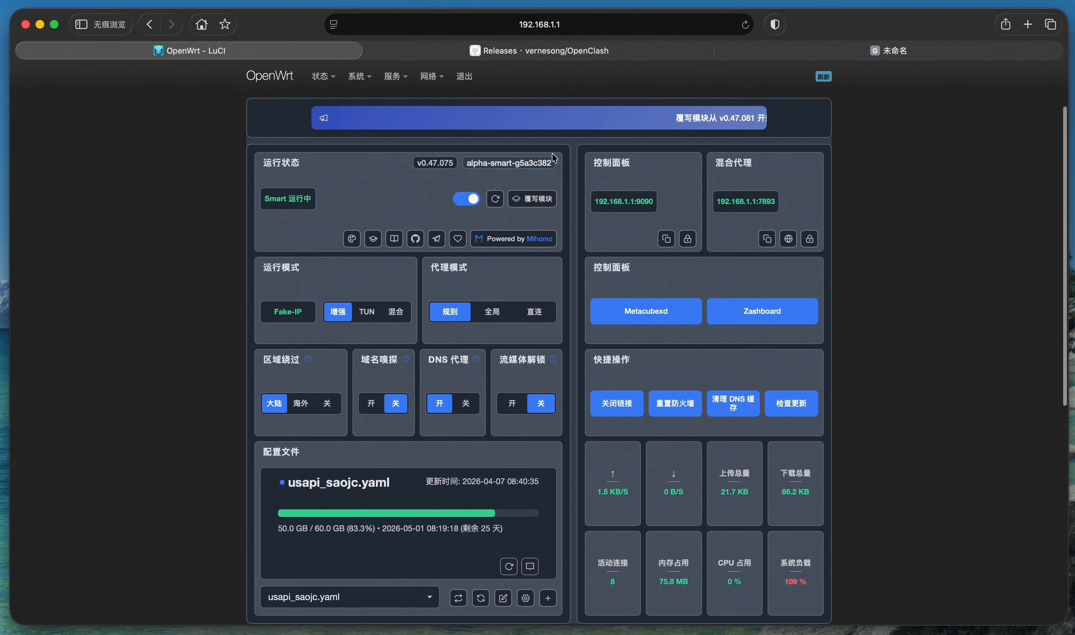
pyautogui.moveTo(434, 80)
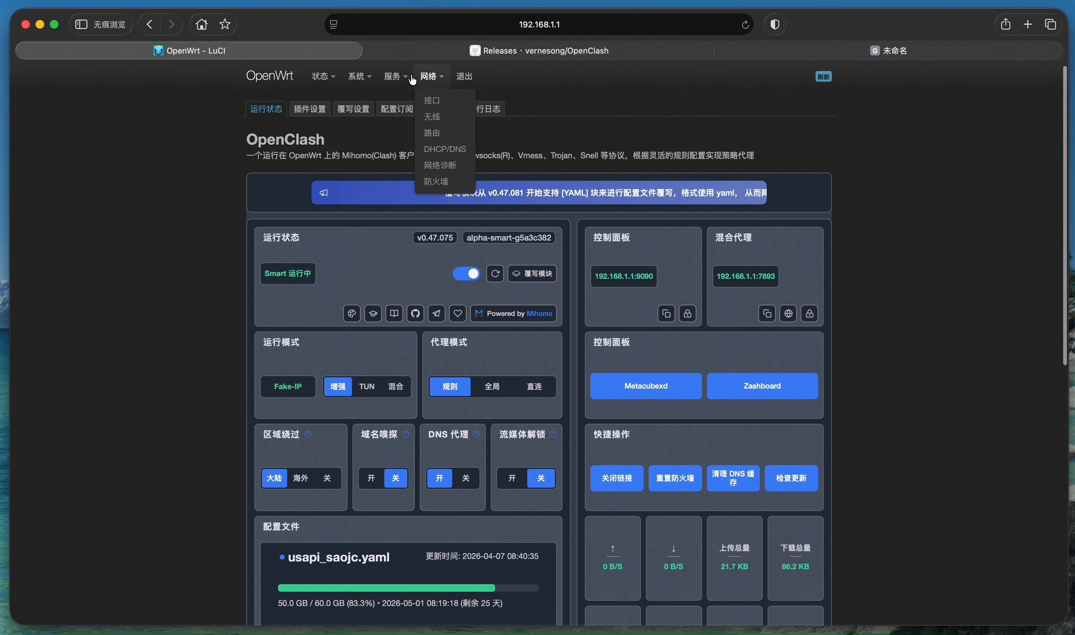
pyautogui.moveTo(360, 77)
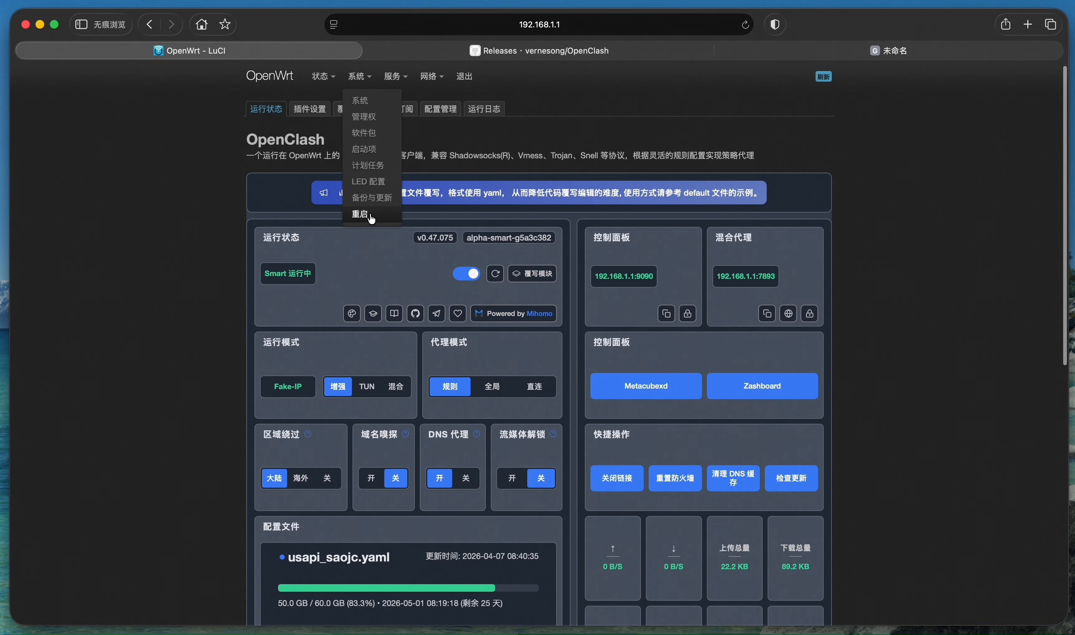
pyautogui.click(370, 213)
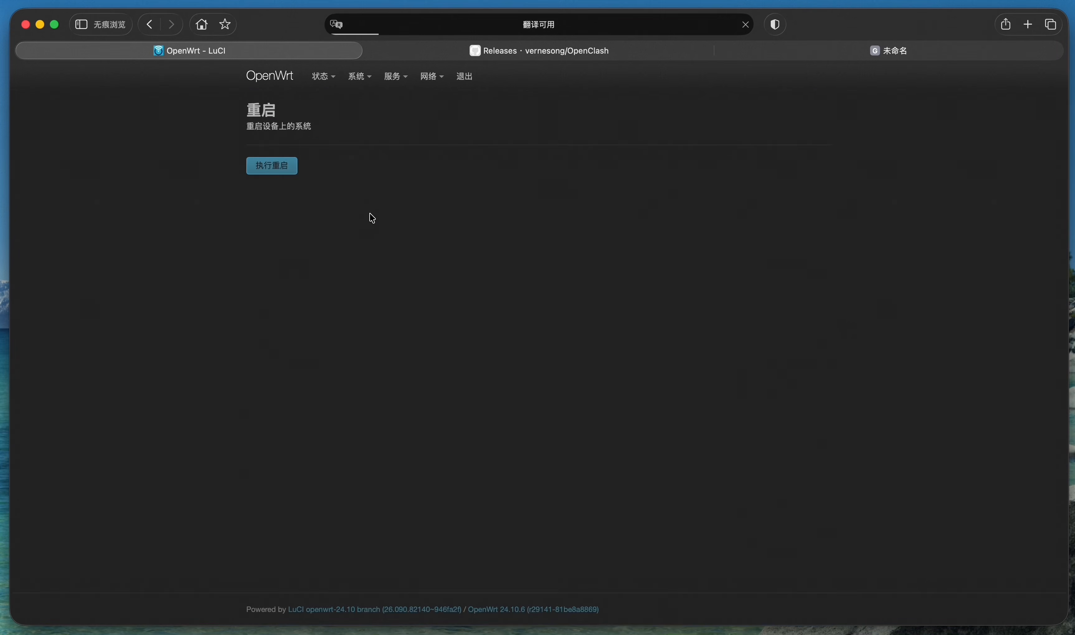
pyautogui.click(282, 174)
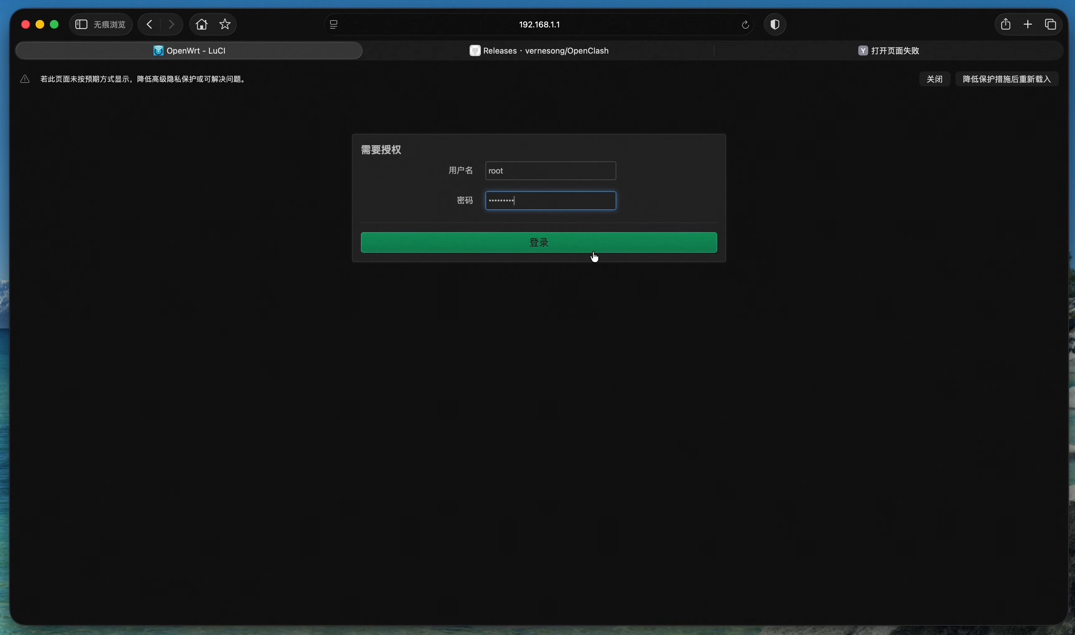
pyautogui.click(563, 246)
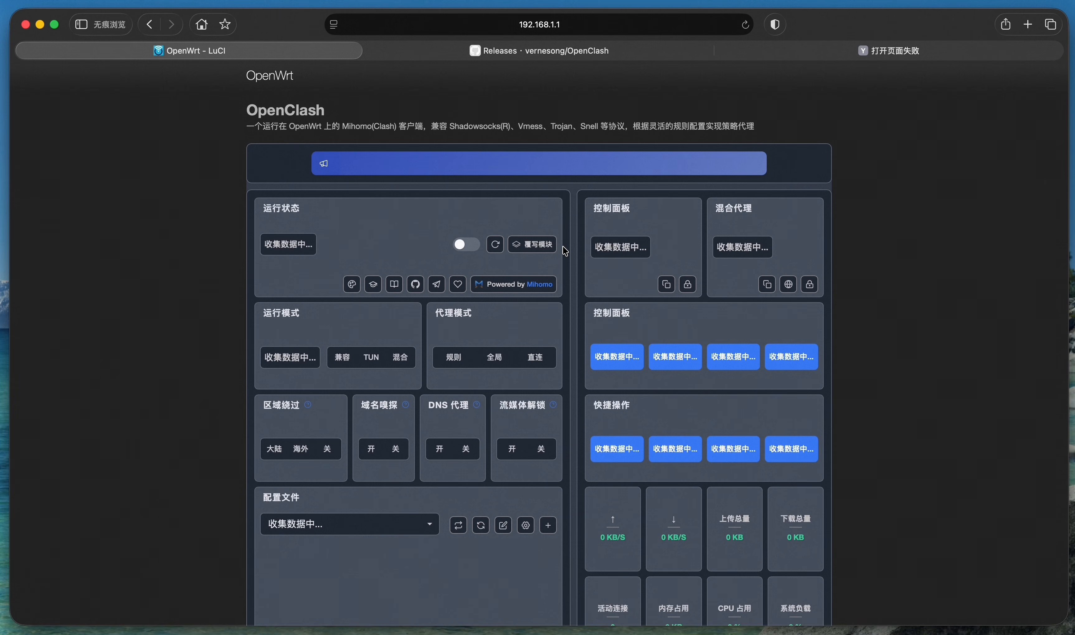
# Make sure OpenClash is switched on and set 域名嗅探 to 开
pyautogui.click(462, 245)
pyautogui.scroll(-10, 462, 247)
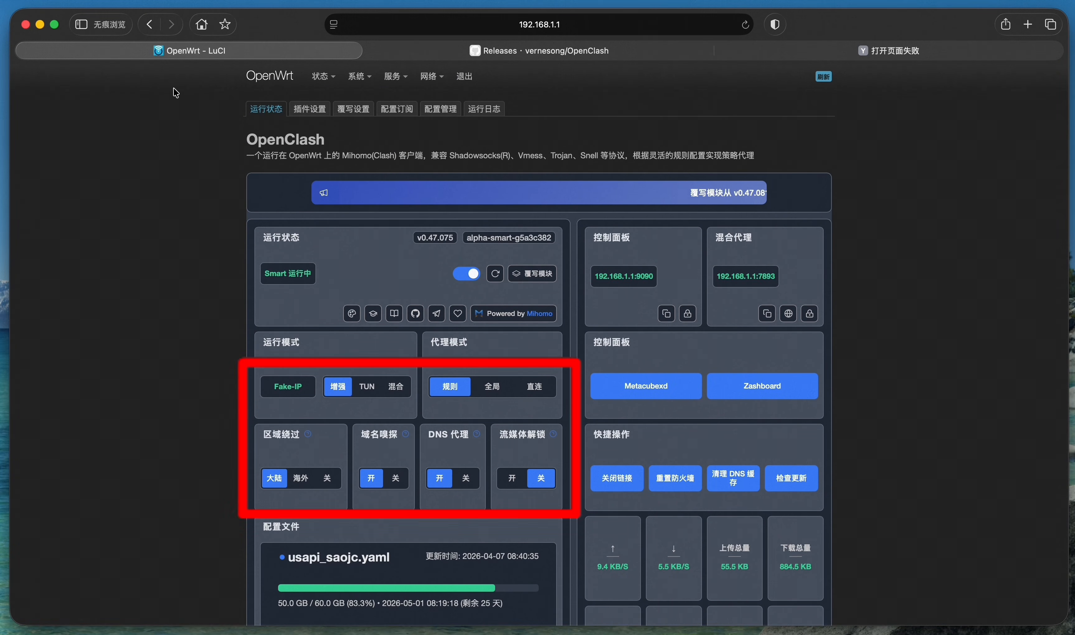
# Open the network 接口 overview listing the lan, wan and wan6 interfaces
pyautogui.moveTo(431, 77)
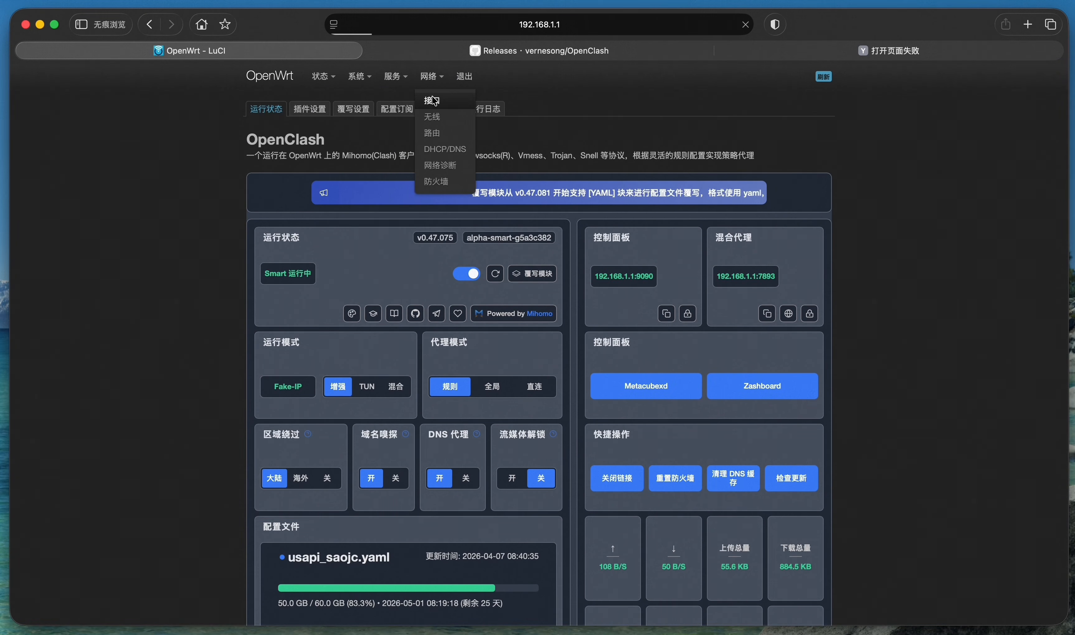
pyautogui.click(433, 100)
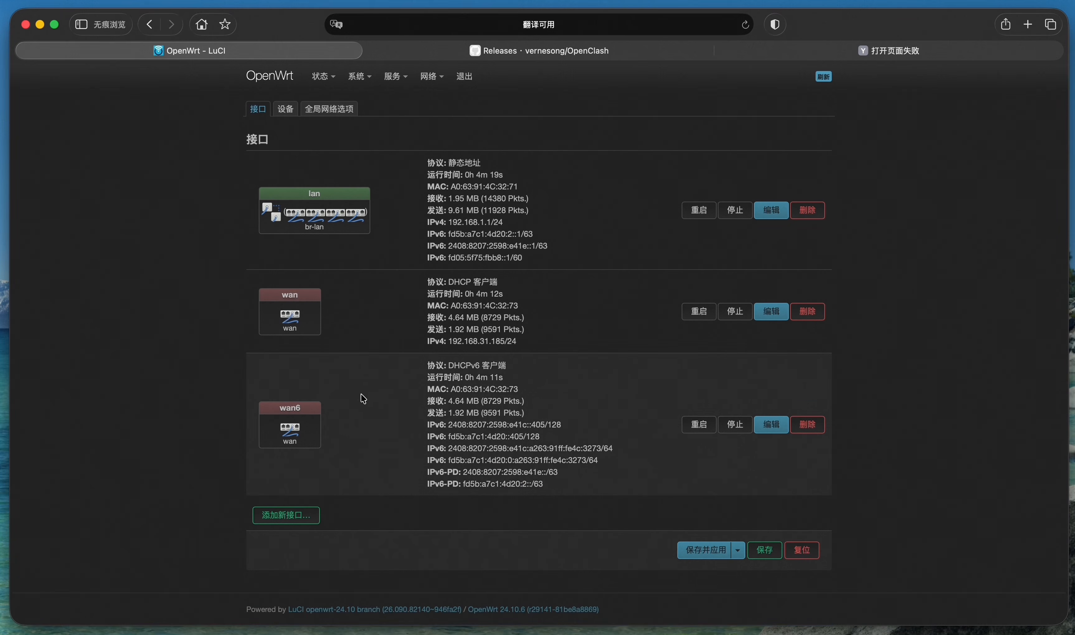
# Stop the wan6 interface with the change saved and applied, and return to the OpenClash status page
pyautogui.click(736, 429)
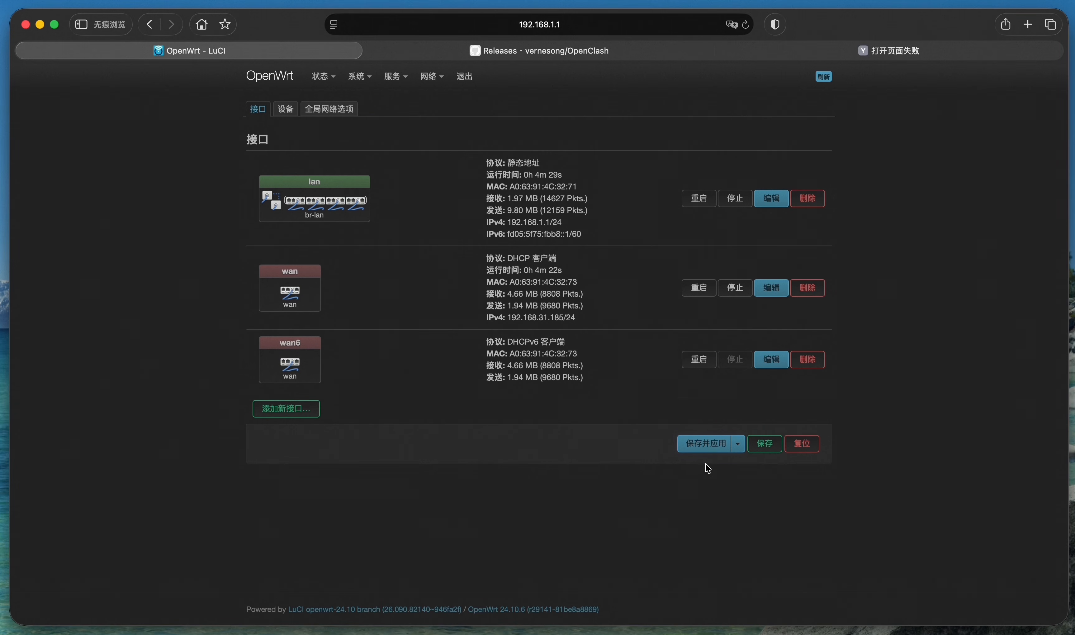
pyautogui.click(707, 445)
pyautogui.moveTo(407, 82)
pyautogui.click(398, 104)
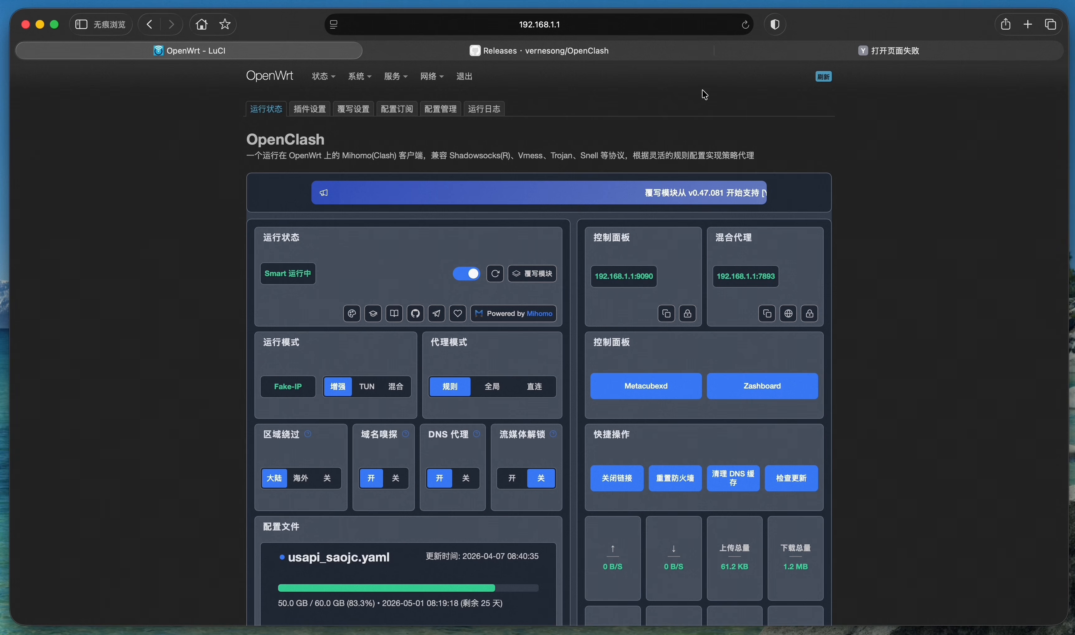
pyautogui.click(762, 52)
pyautogui.click(665, 27)
pyautogui.click(652, 24)
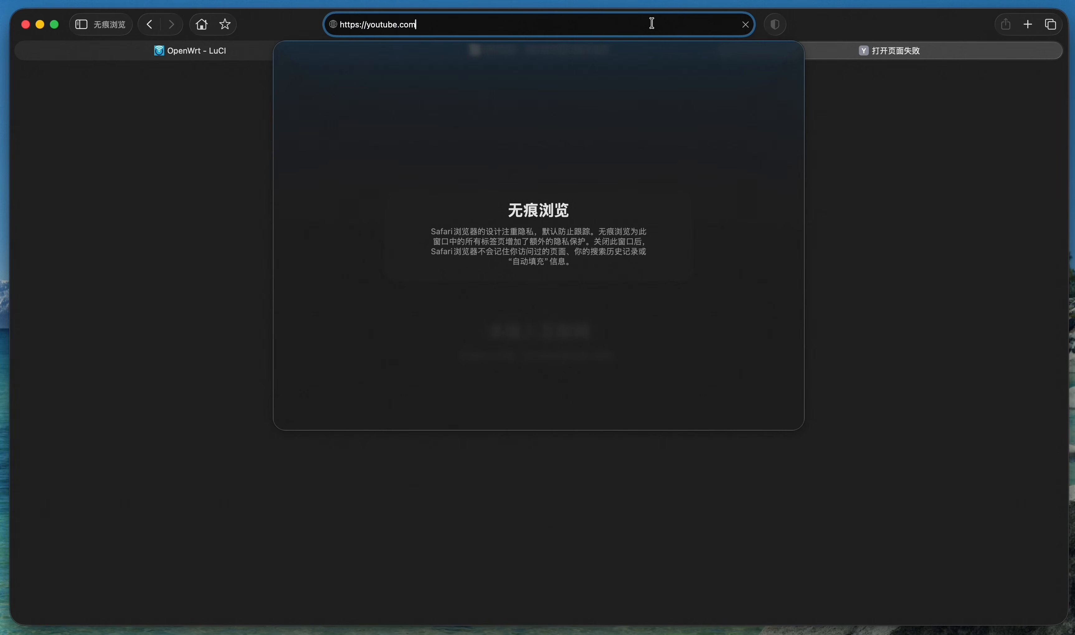
pyautogui.press('Return')
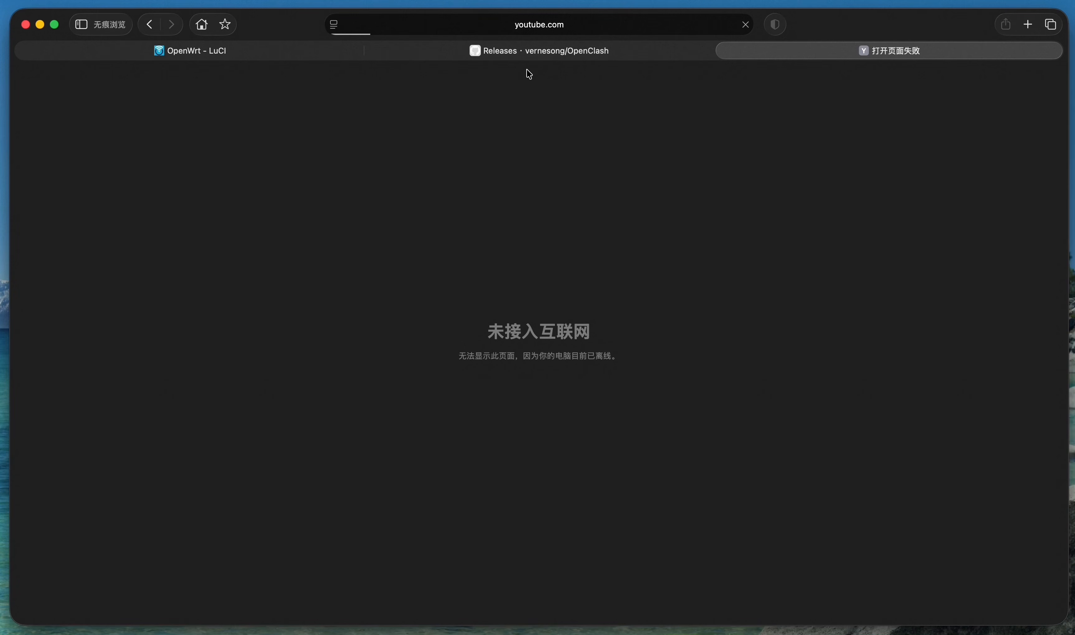
# Rerun the 访问检查 connectivity tests on the OpenClash status page
pyautogui.click(321, 52)
pyautogui.scroll(-3, 580, 314)
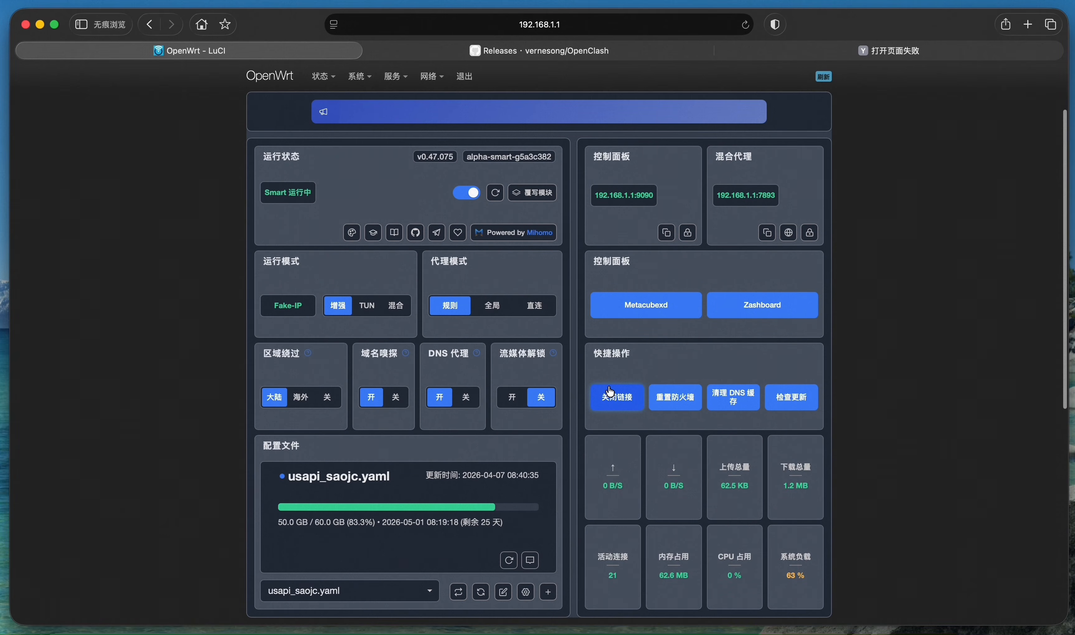
pyautogui.scroll(-5, 610, 391)
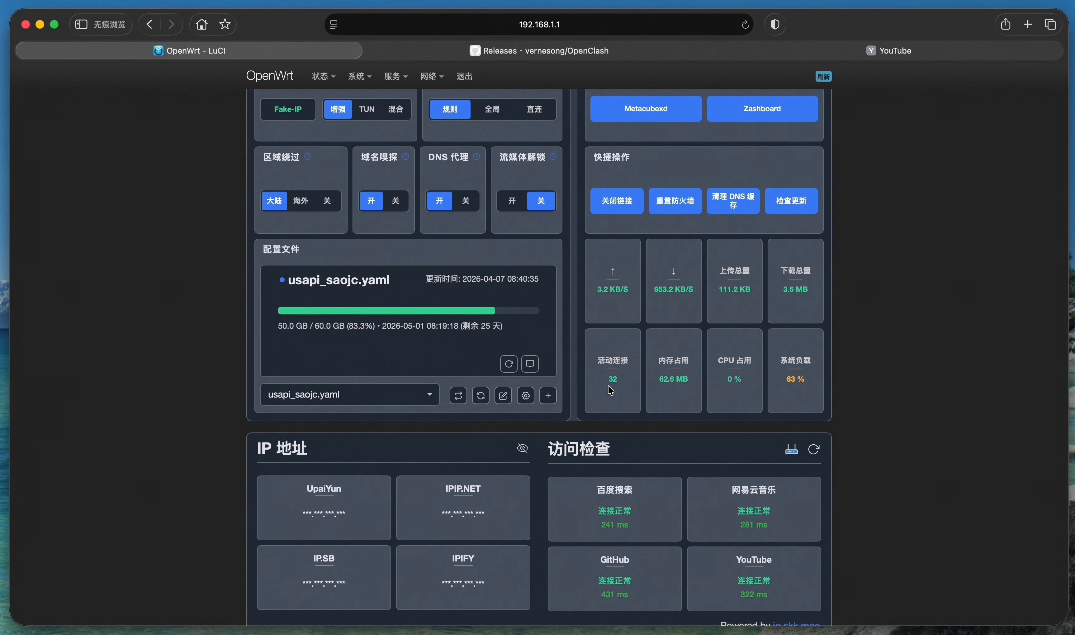
pyautogui.click(815, 451)
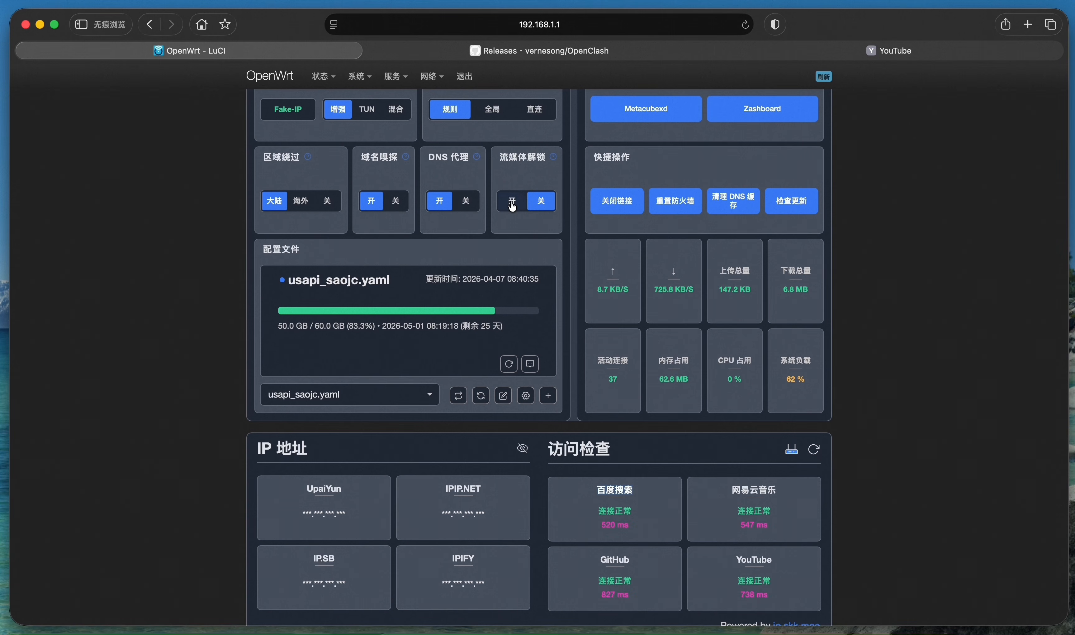
pyautogui.scroll(10, 673, 369)
# Search YouTube for 华为手机安装google play
pyautogui.click(787, 51)
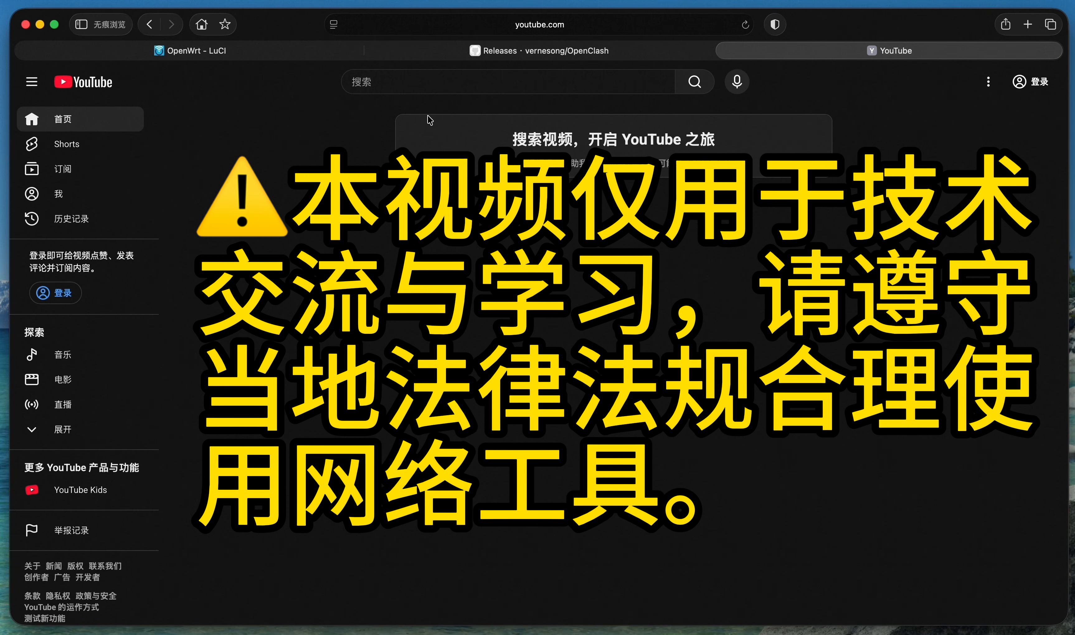
pyautogui.click(435, 84)
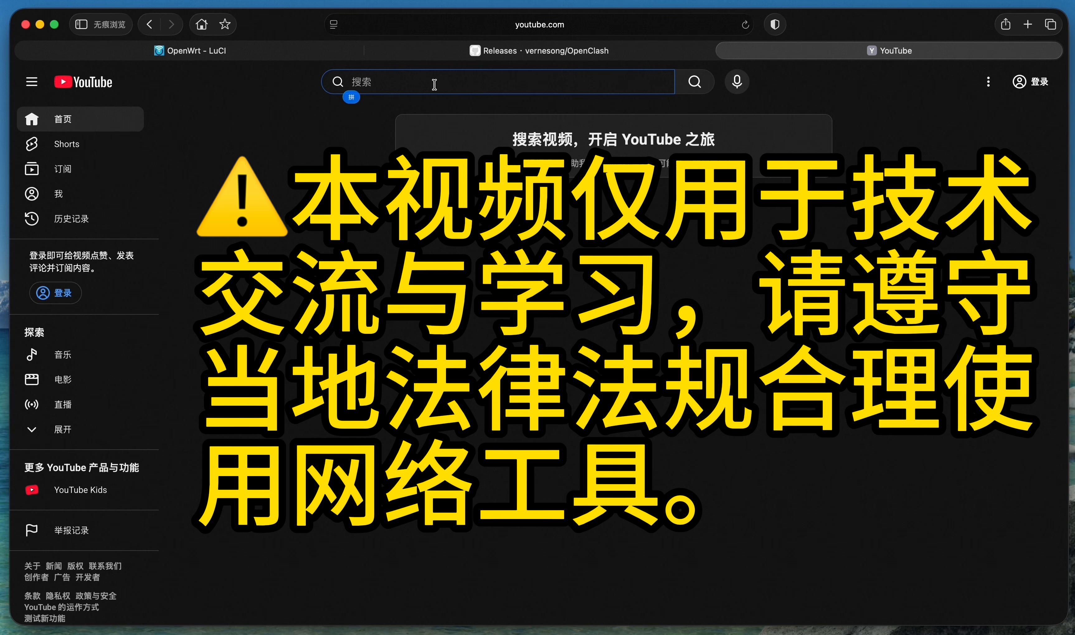
pyautogui.write('hua w')
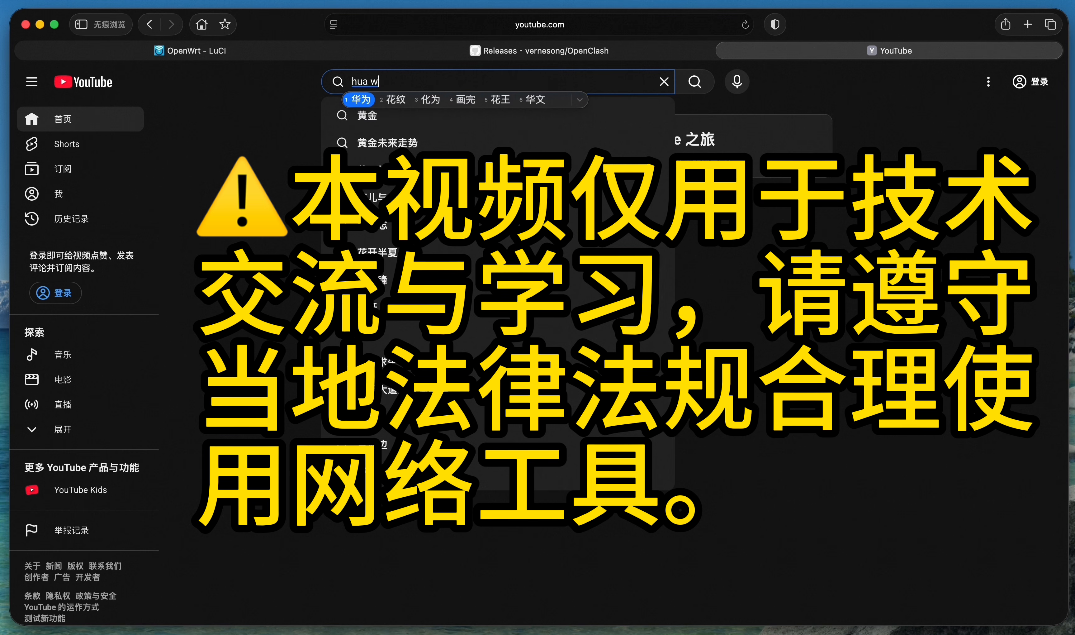
pyautogui.press('space')
pyautogui.write('shouji')
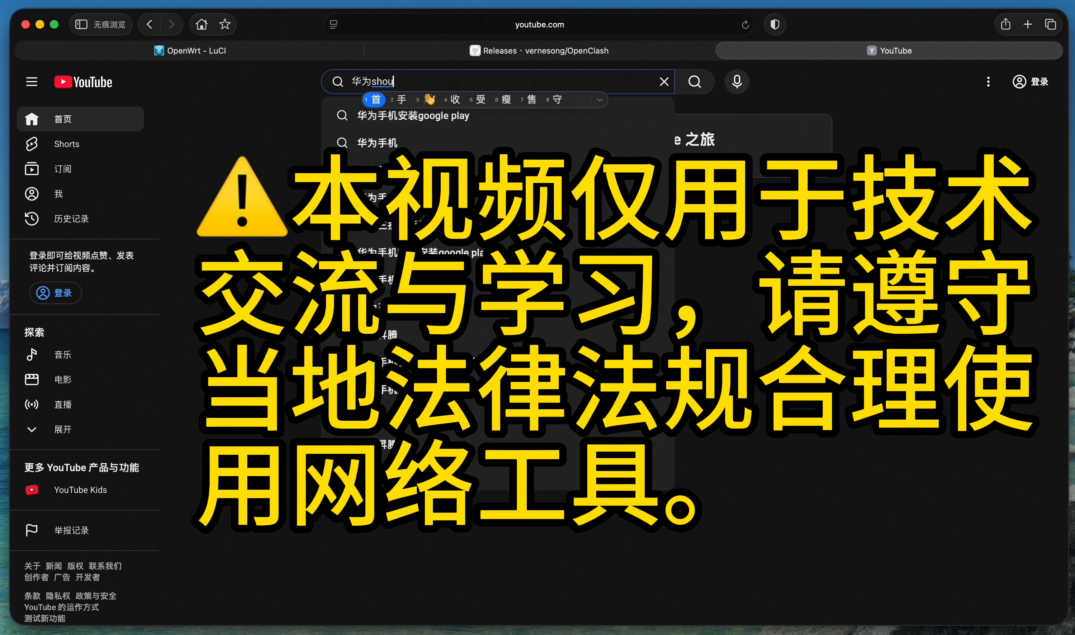
pyautogui.press('space')
pyautogui.write('anzhuang')
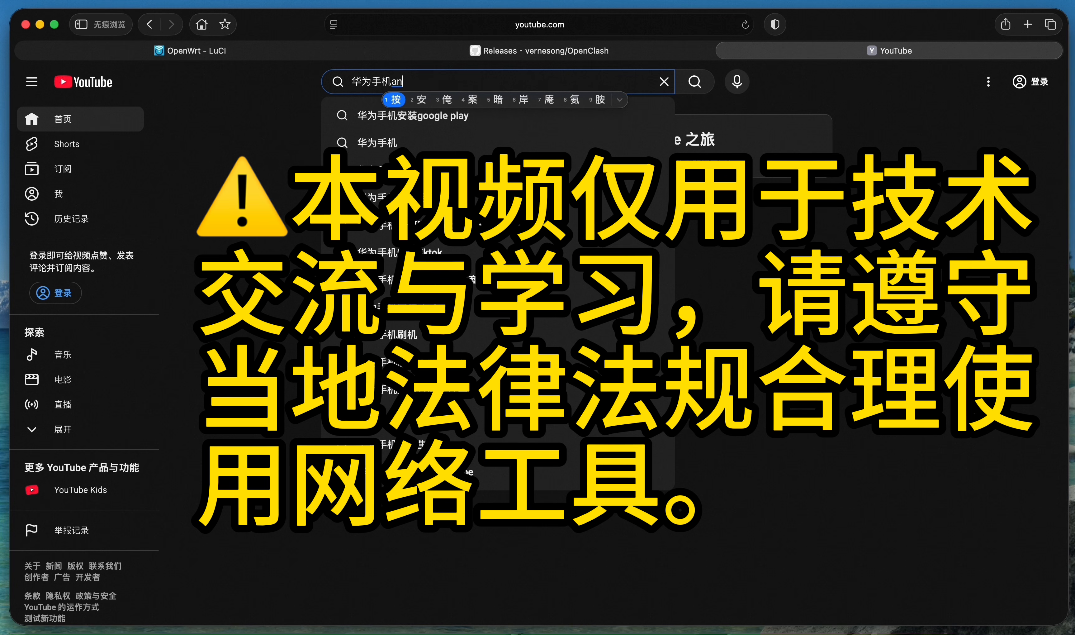
pyautogui.press('space')
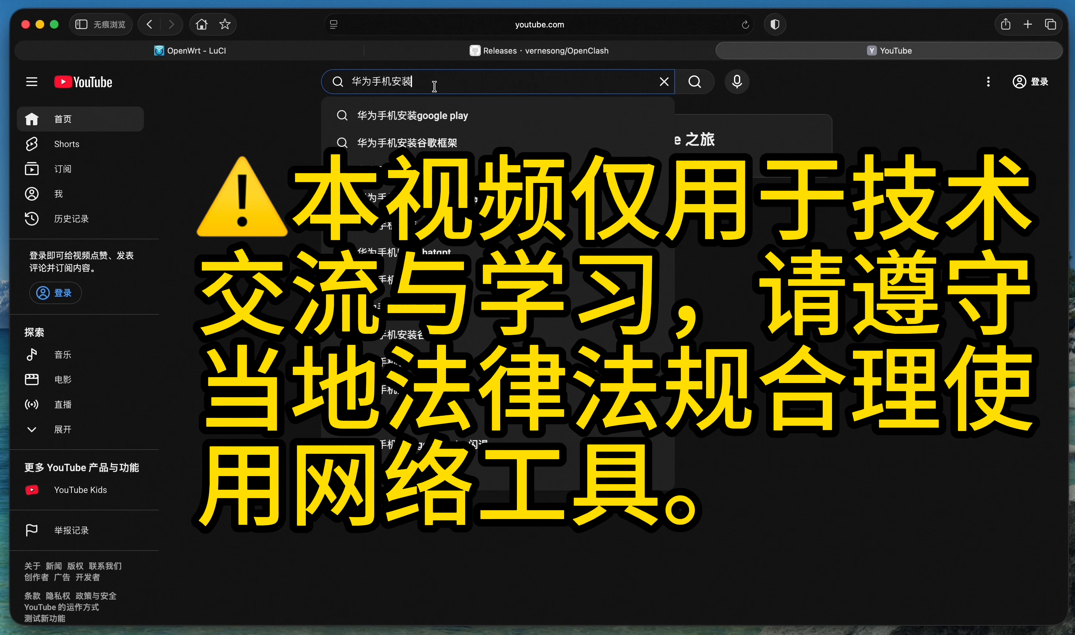
pyautogui.click(431, 118)
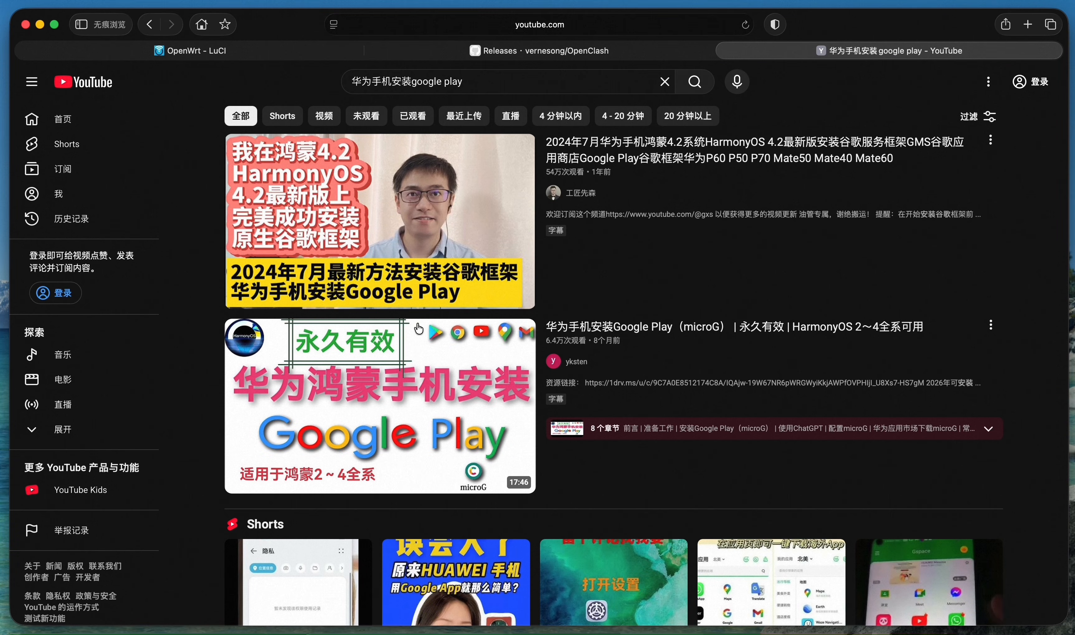
# Open the video 华为手机安装Google Play（microG） from the results and set its playback quality to 720p60
pyautogui.click(422, 381)
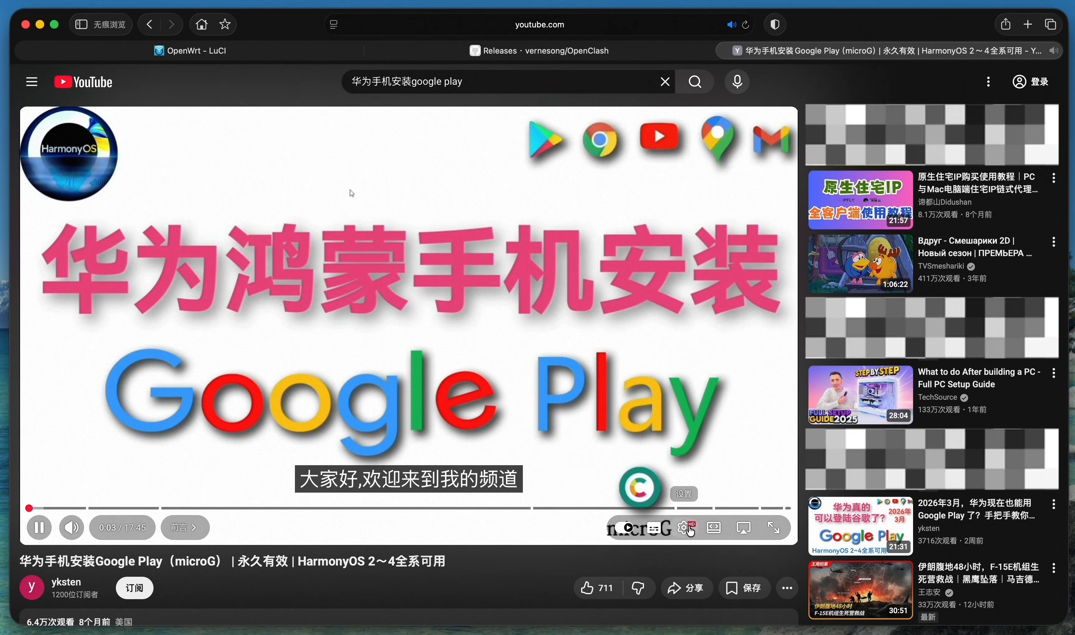
pyautogui.click(689, 529)
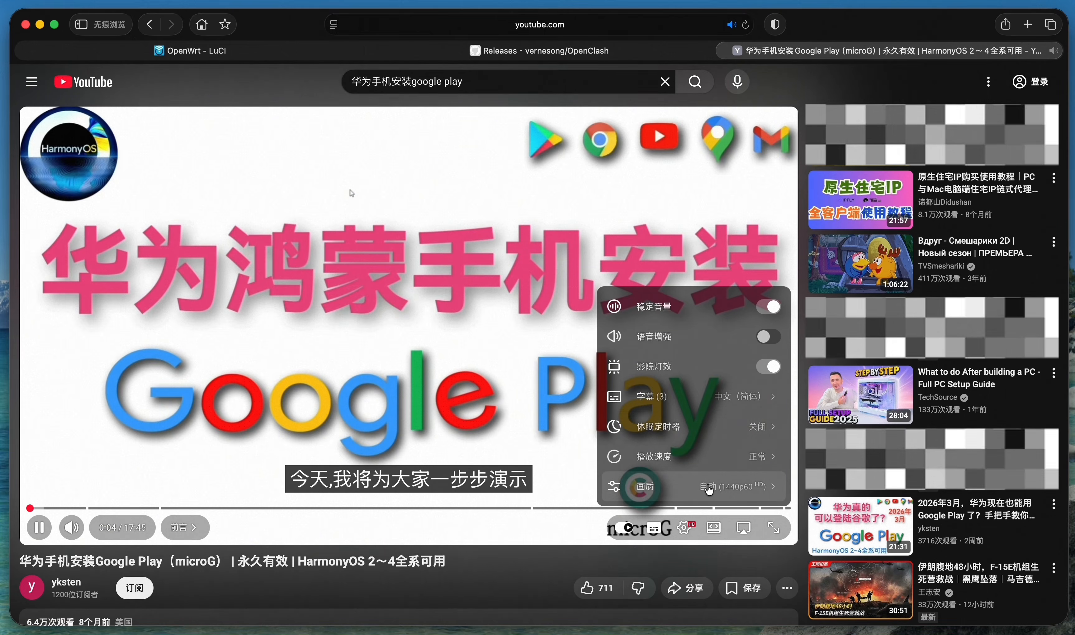
pyautogui.click(709, 489)
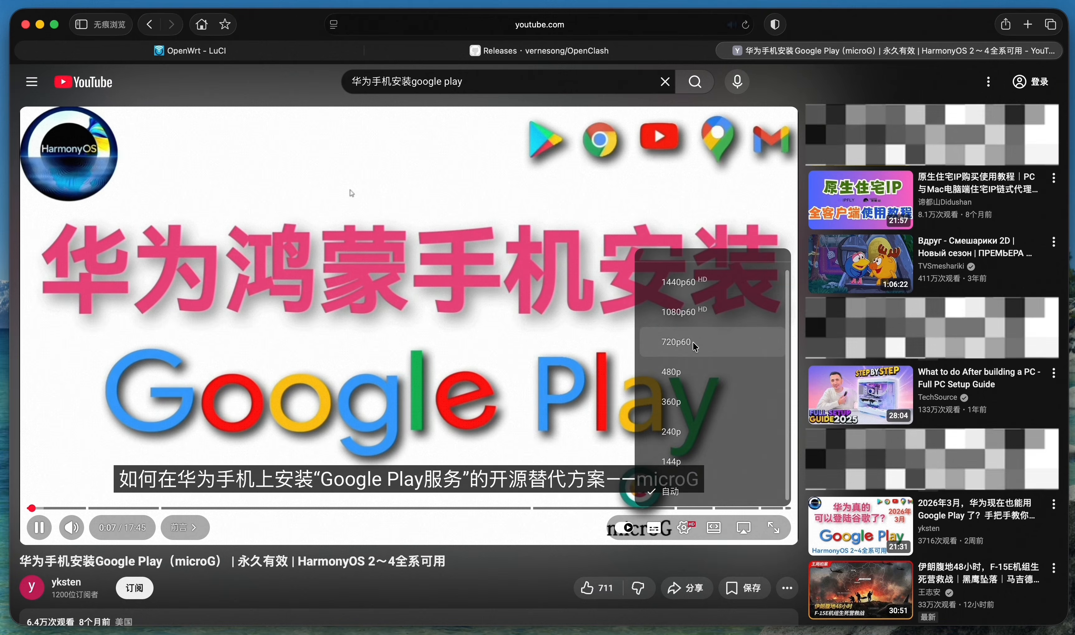
pyautogui.click(695, 347)
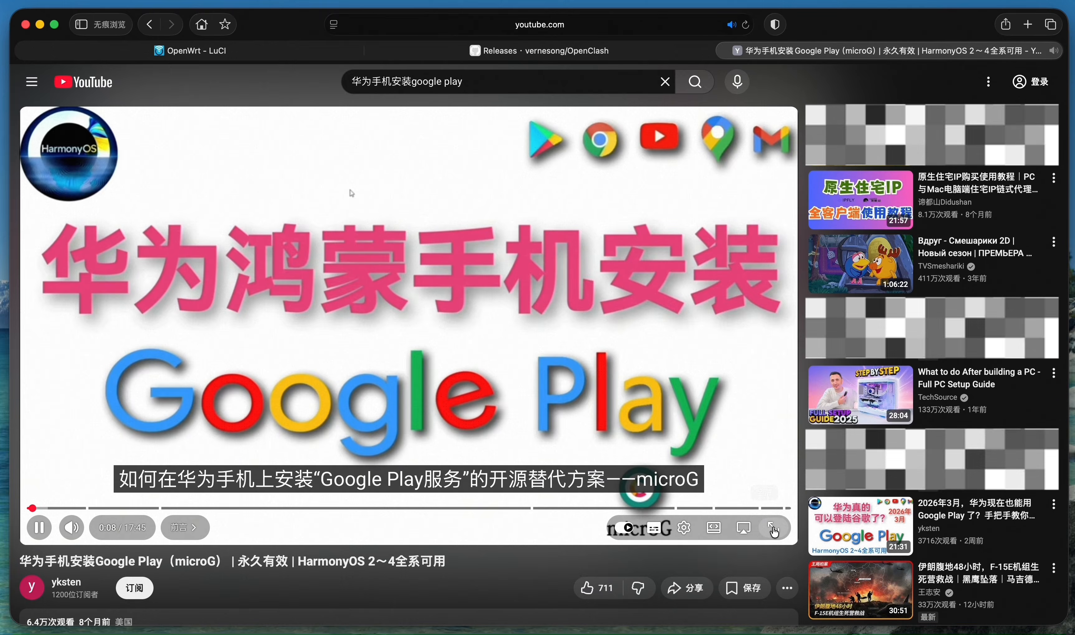
# Test playback in full screen by skipping to about 7:12 and 10:58, and leave full screen
pyautogui.click(768, 524)
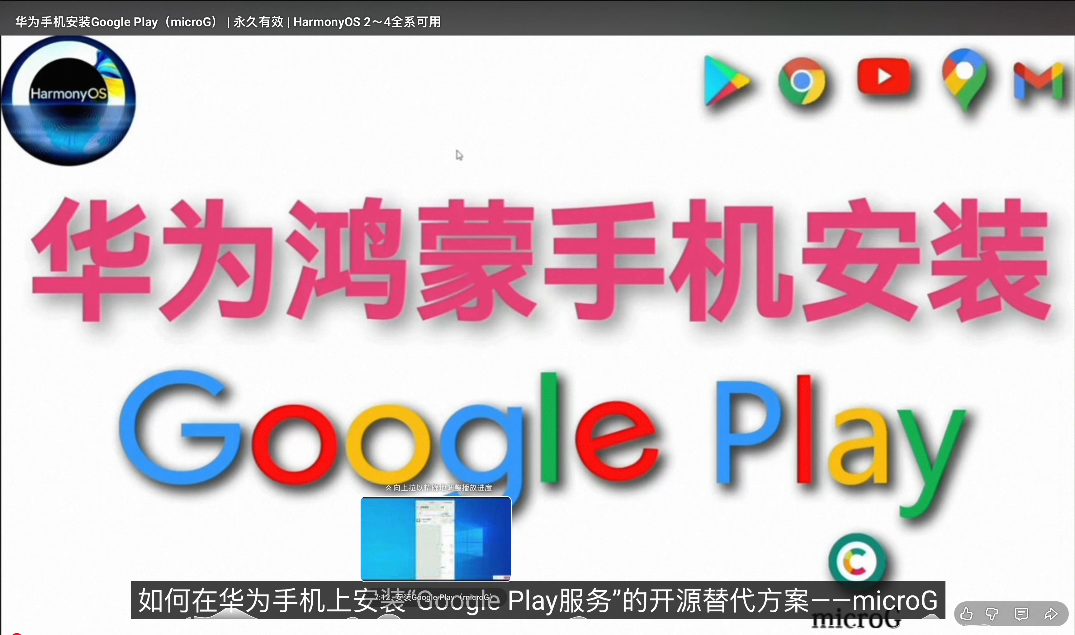
pyautogui.click(436, 633)
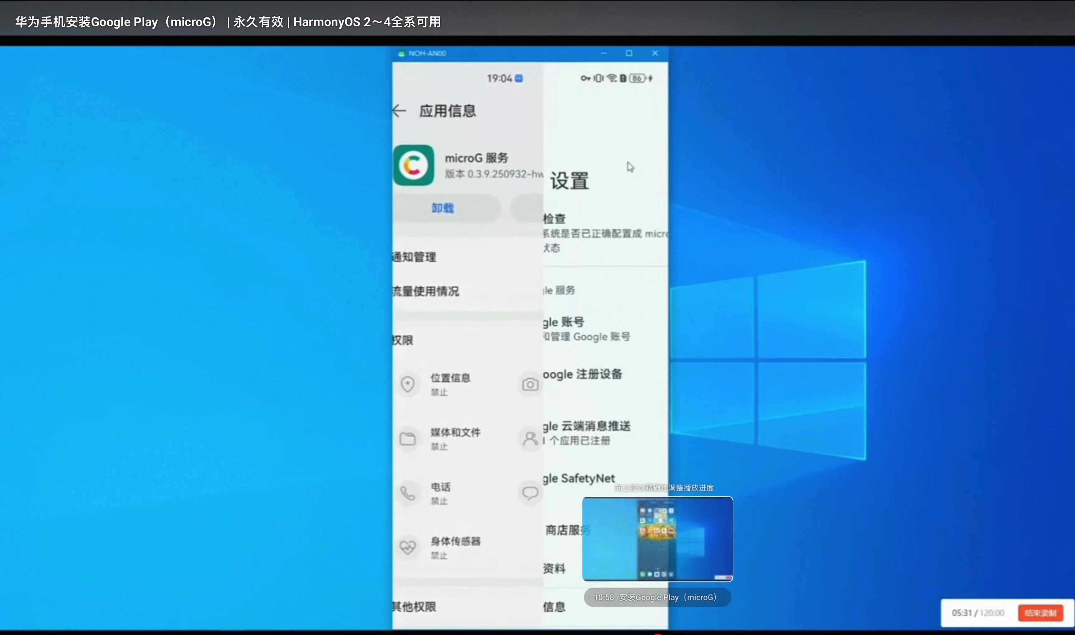
pyautogui.click(967, 633)
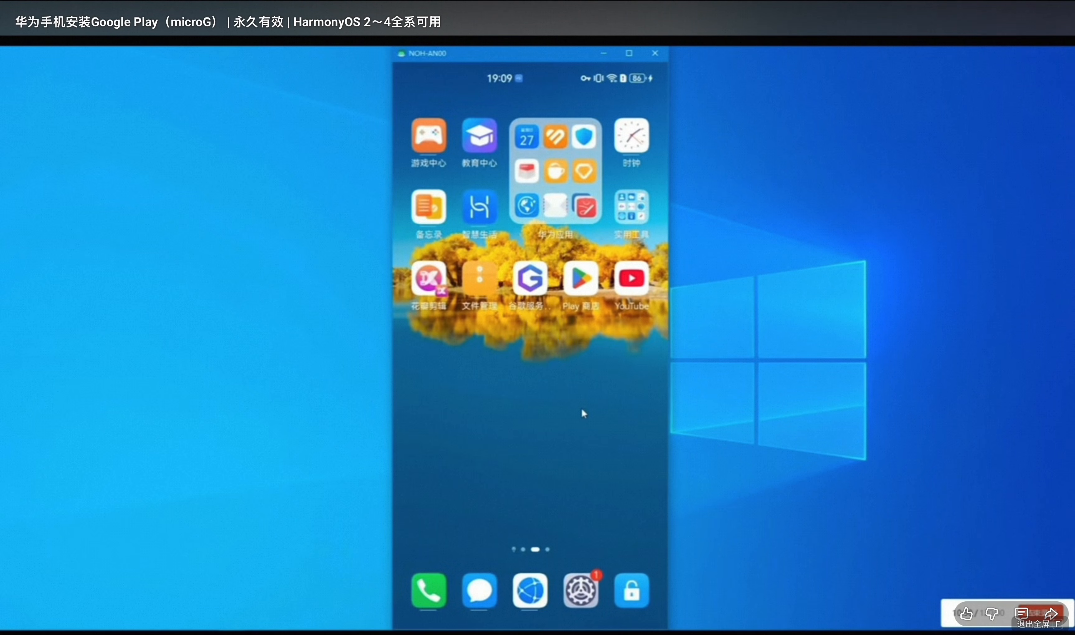
pyautogui.click(1051, 634)
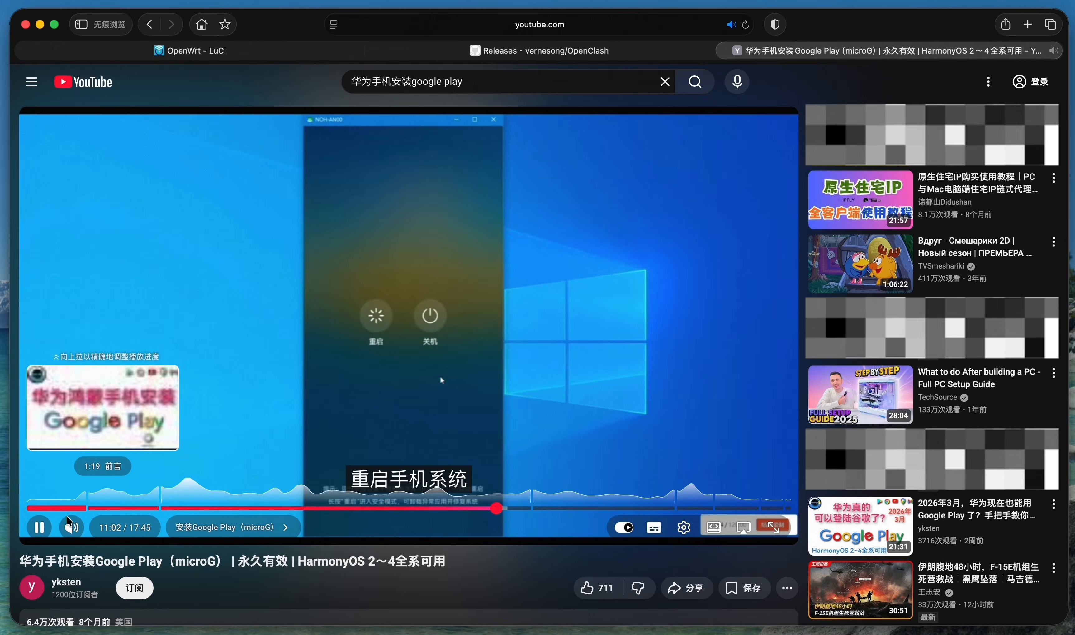
# Pause the YouTube video and return to the OpenClash status page
pyautogui.click(39, 527)
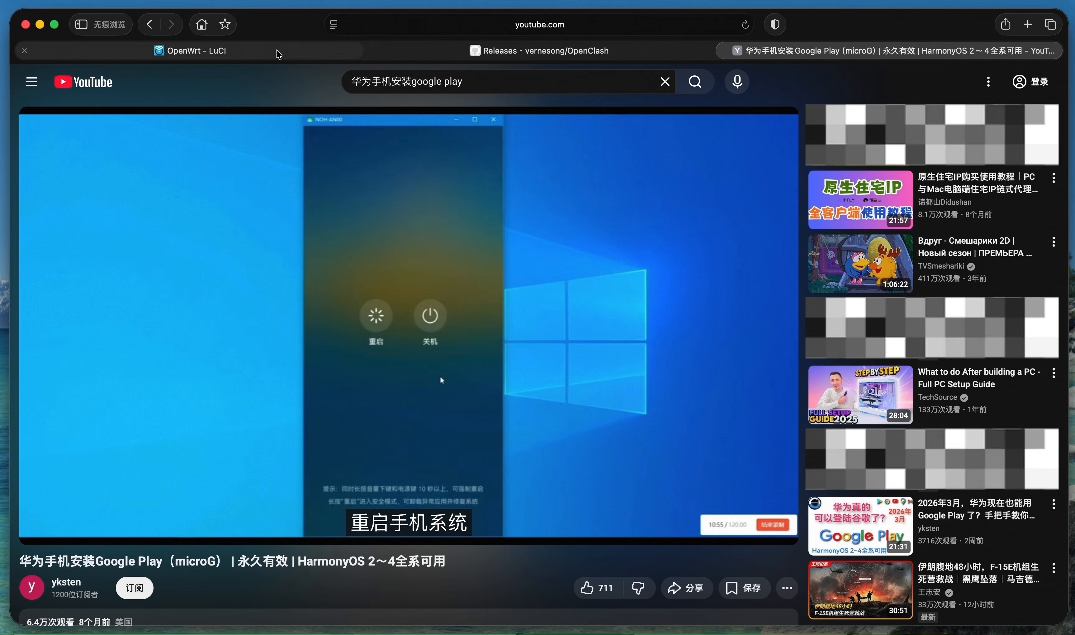
pyautogui.click(256, 52)
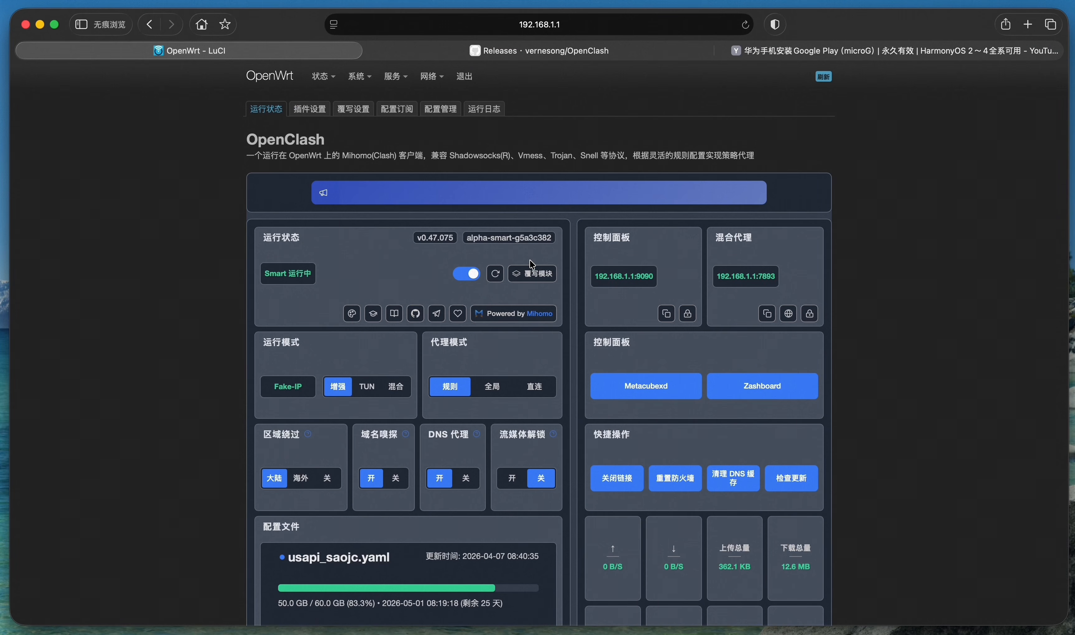